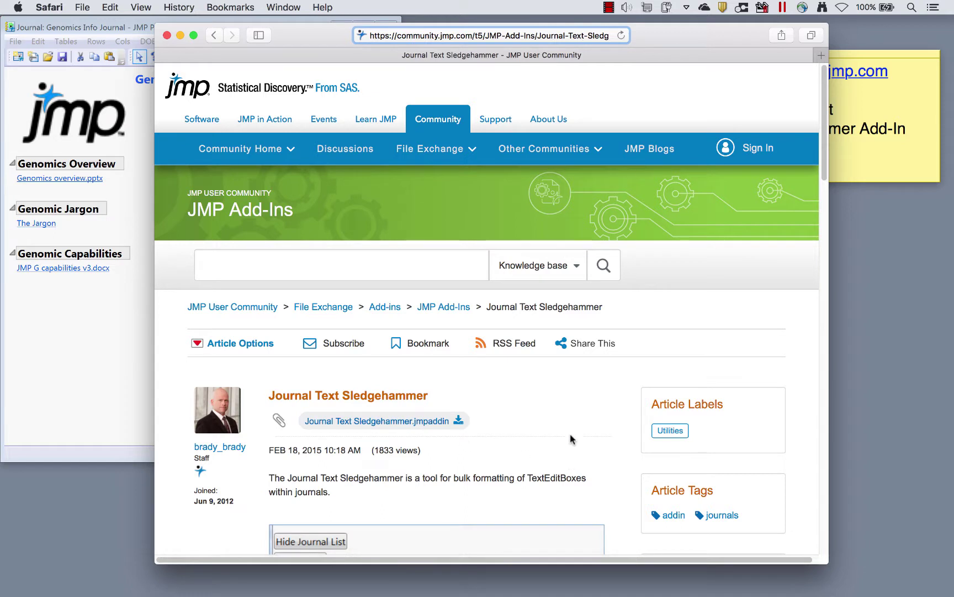
# Download the add-in file Journal Text Sledgehammer.jmpaddin from the community page, clear the download list and close the browser window.
pyautogui.click(882, 104)
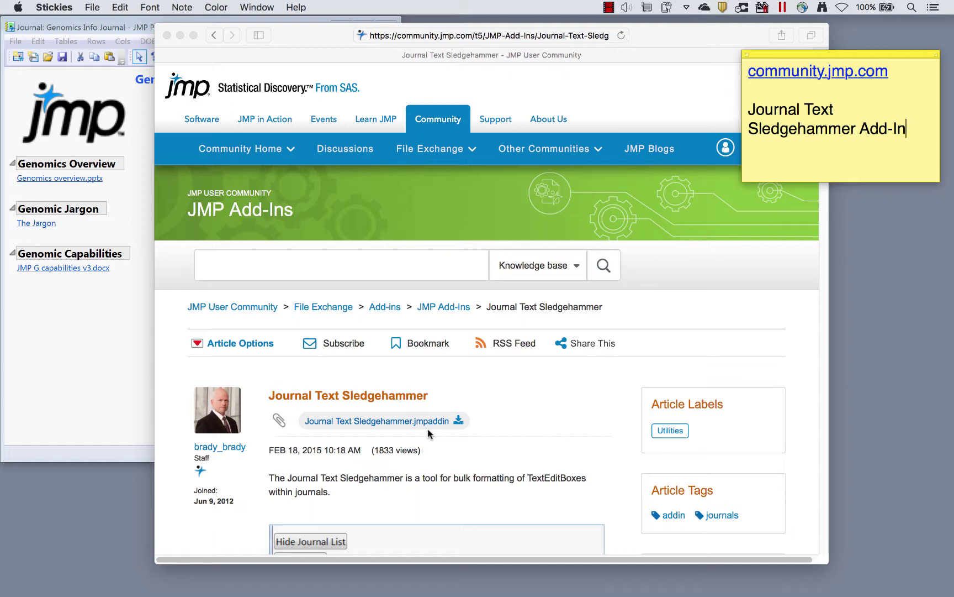
pyautogui.click(135, 130)
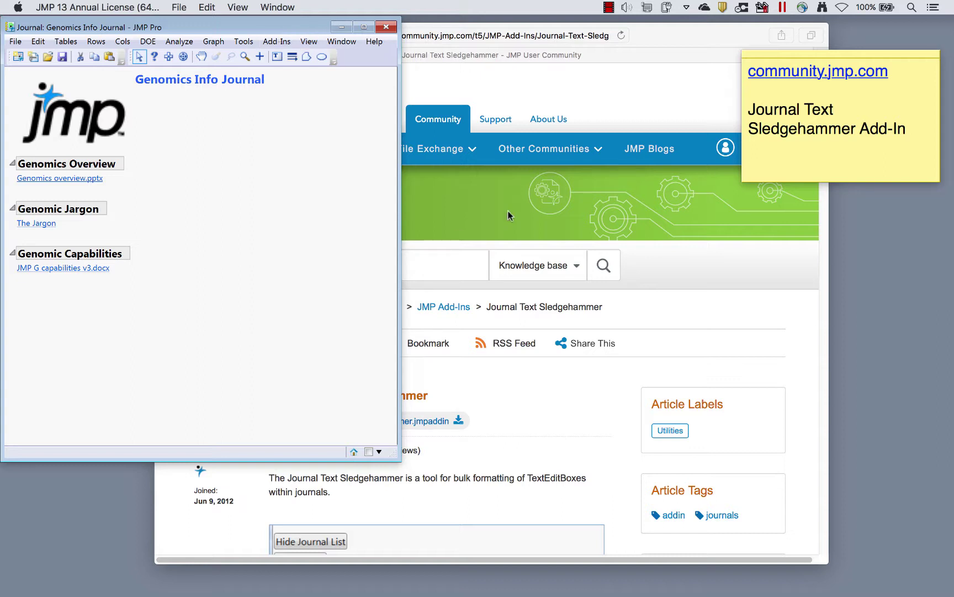
pyautogui.click(627, 96)
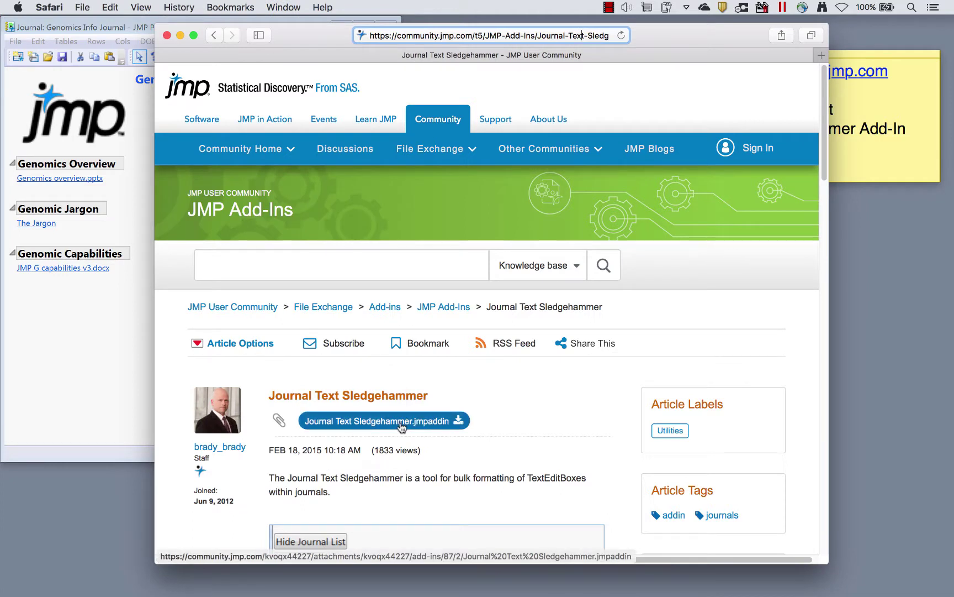
pyautogui.click(401, 425)
pyautogui.click(751, 36)
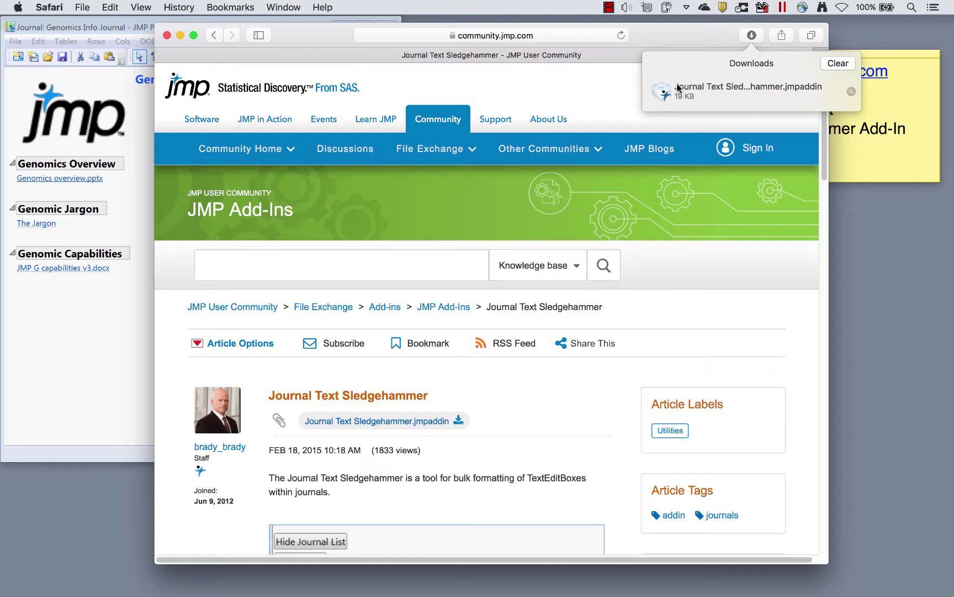
pyautogui.click(837, 65)
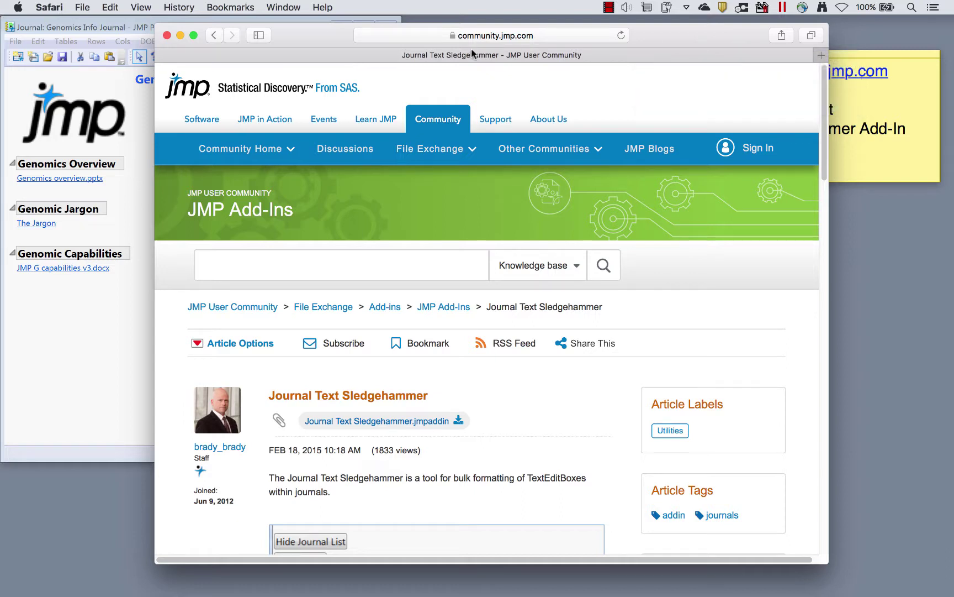
pyautogui.click(167, 36)
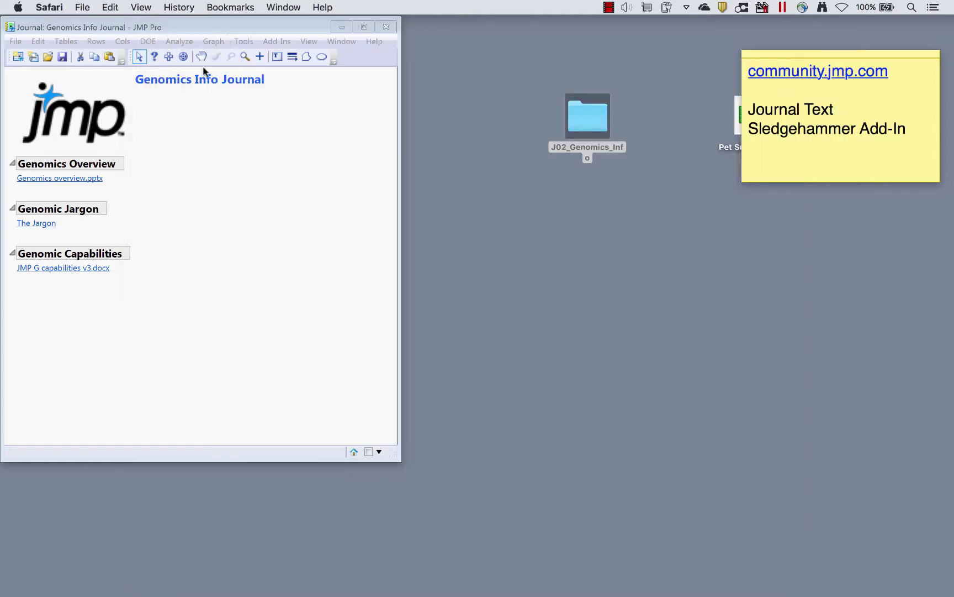
# Launch the Journal Text Sledgehammer add-in in JMP and select Genomics Info Journal as its target.
pyautogui.click(222, 95)
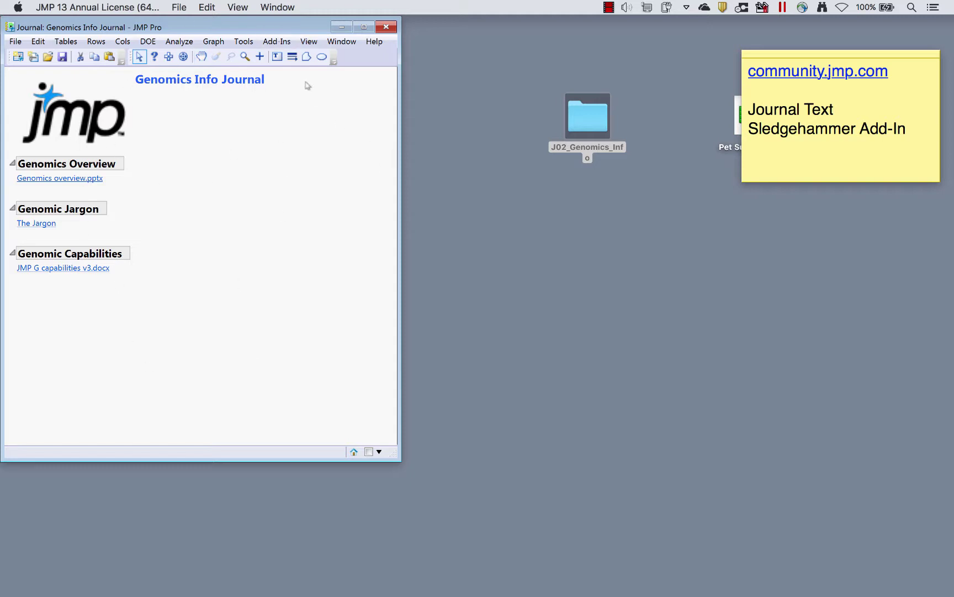
pyautogui.click(285, 44)
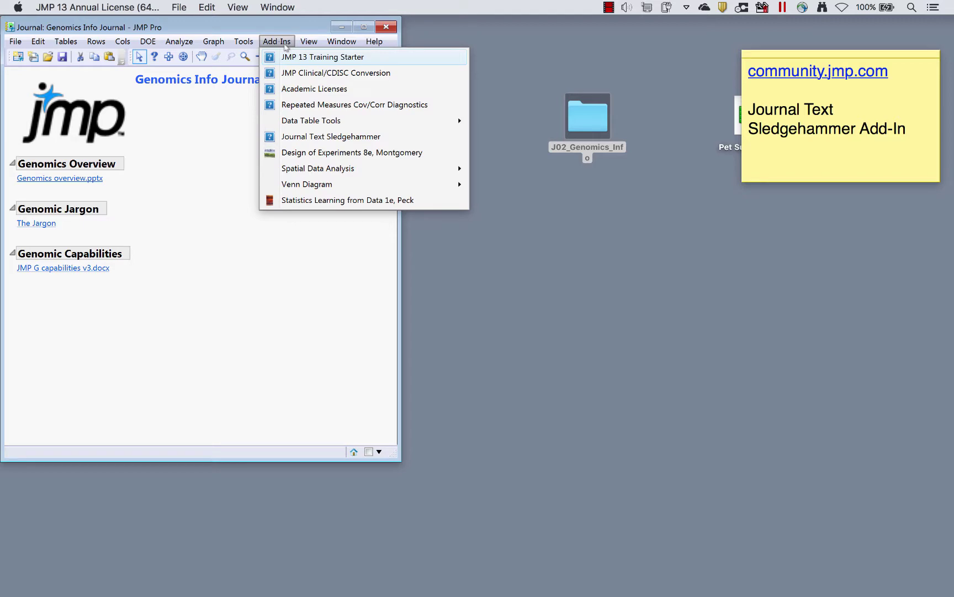
pyautogui.click(337, 137)
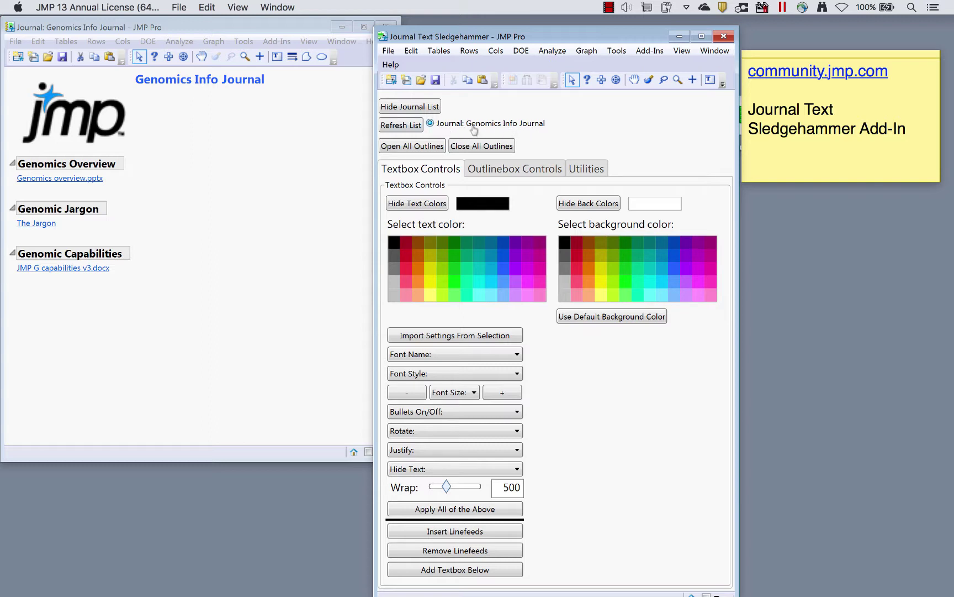
pyautogui.click(432, 123)
# Collapse all outlines in the Genomics Info Journal and expand them again.
pyautogui.click(481, 147)
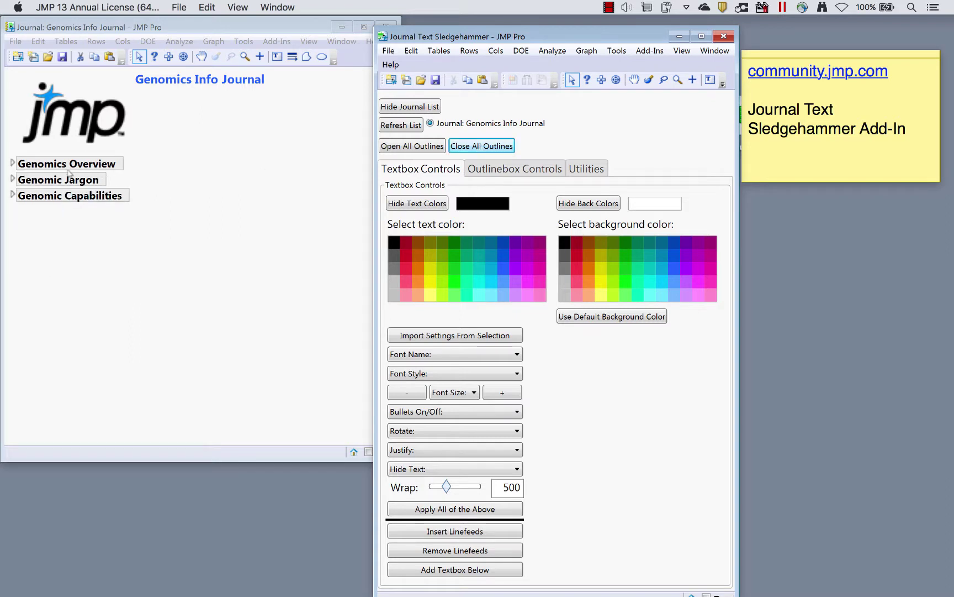
pyautogui.click(428, 146)
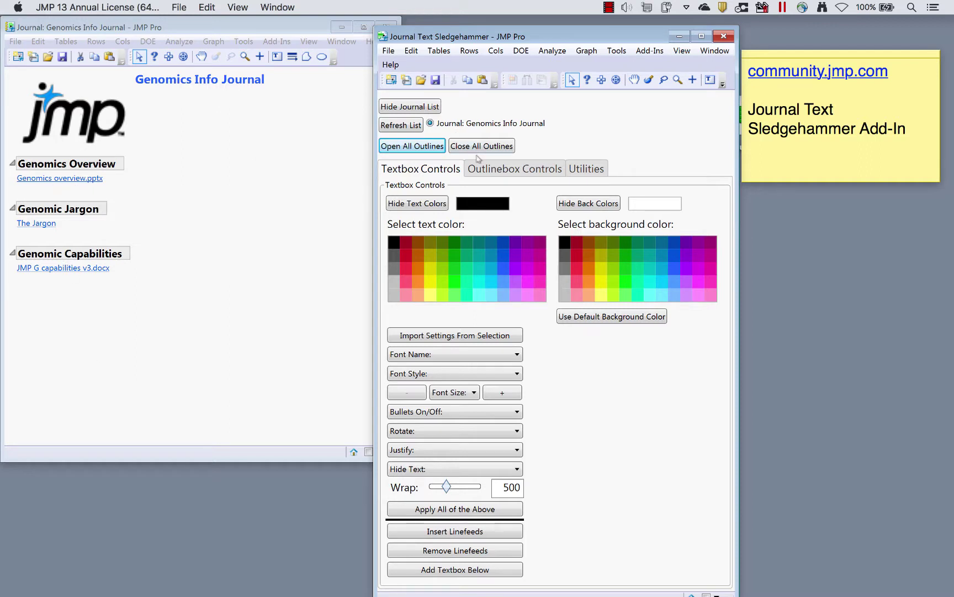
# Examine the file types available for saving the Genomics Info Journal, leaving without saving.
pyautogui.click(77, 27)
pyautogui.click(16, 41)
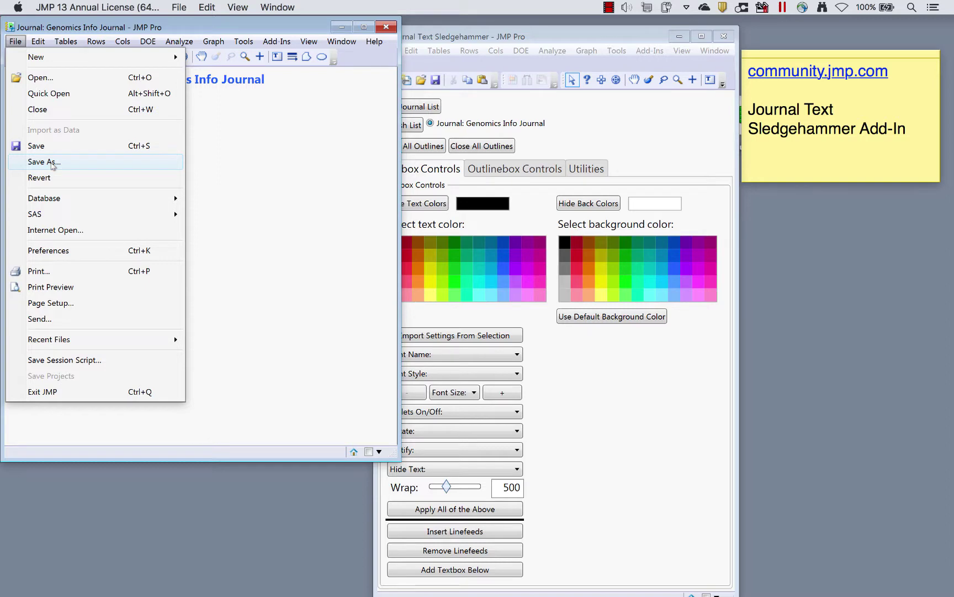
pyautogui.click(51, 162)
pyautogui.click(166, 439)
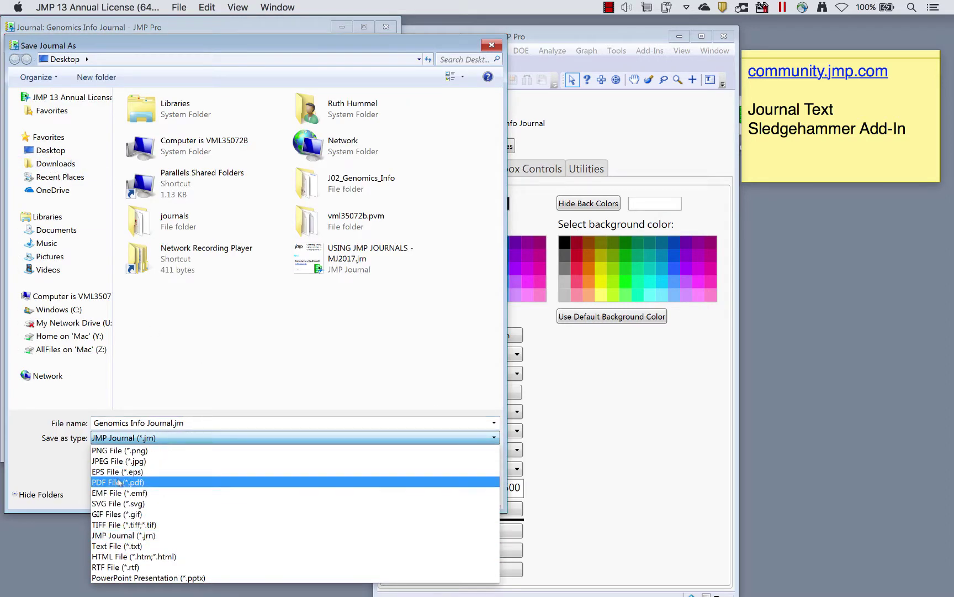
pyautogui.click(220, 338)
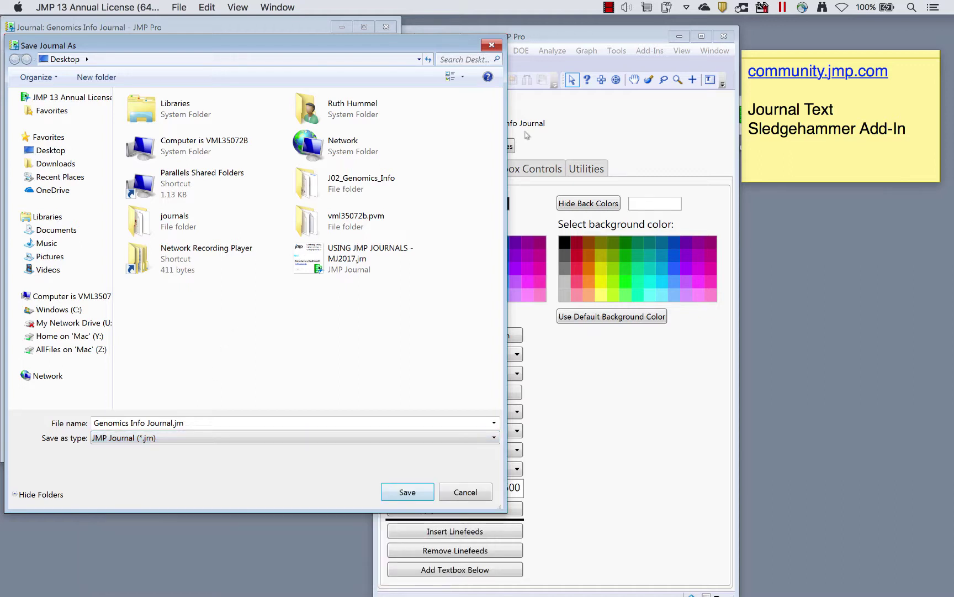
pyautogui.click(465, 491)
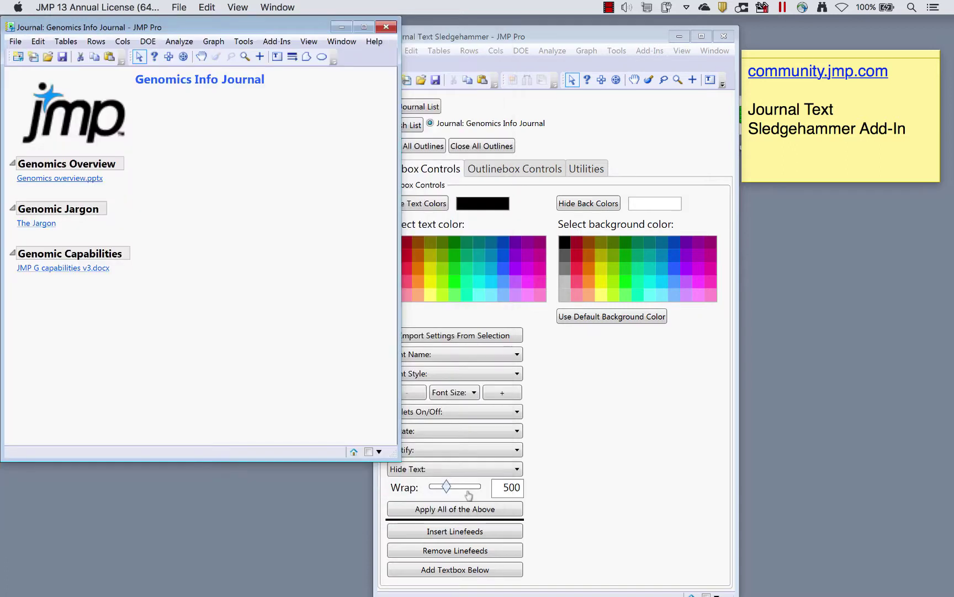
# Set the text color of the journal's title "Genomics Info Journal" to blue with the Textbox Controls.
pyautogui.click(636, 376)
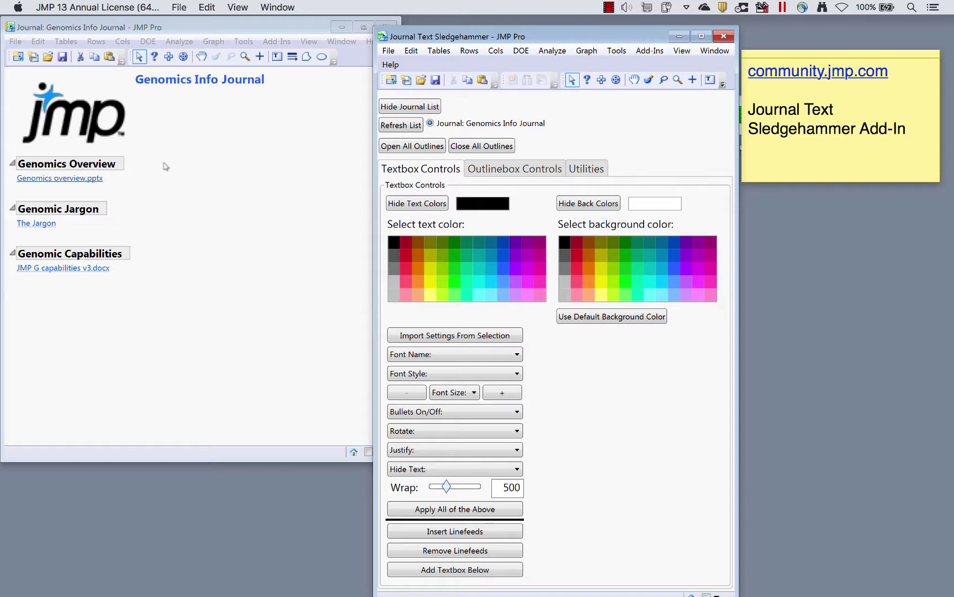
pyautogui.click(162, 83)
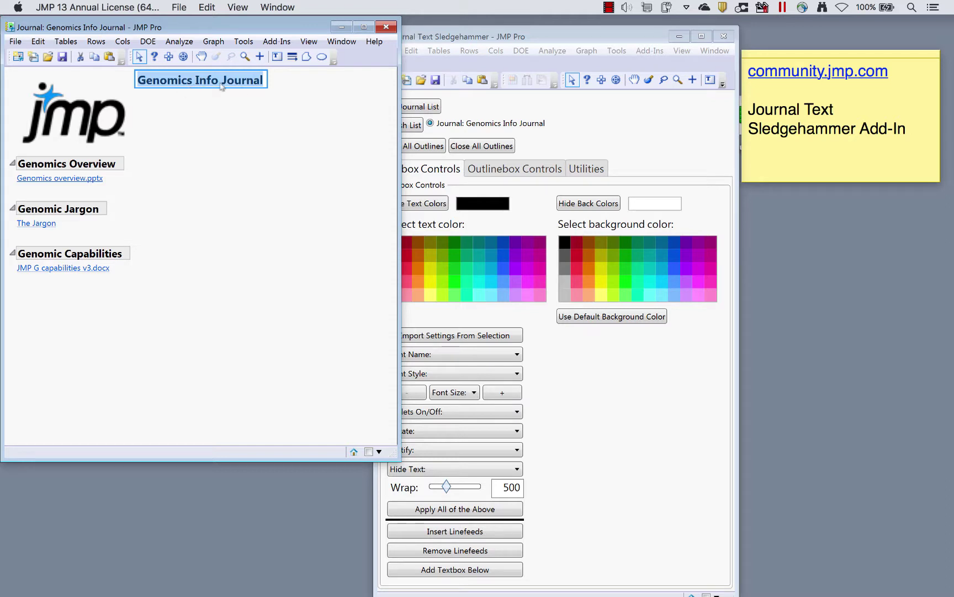
pyautogui.click(235, 150)
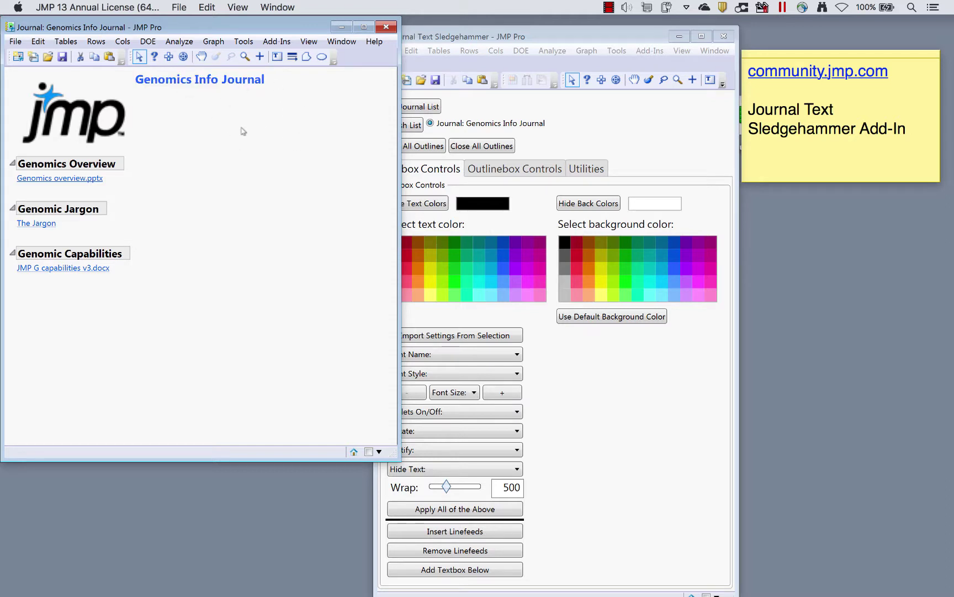
pyautogui.click(222, 81)
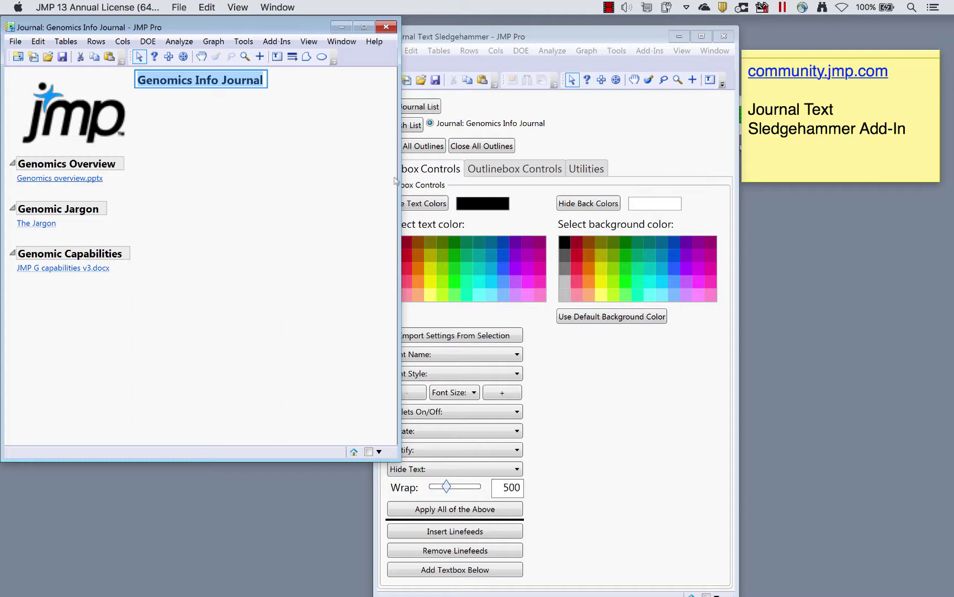
pyautogui.click(514, 225)
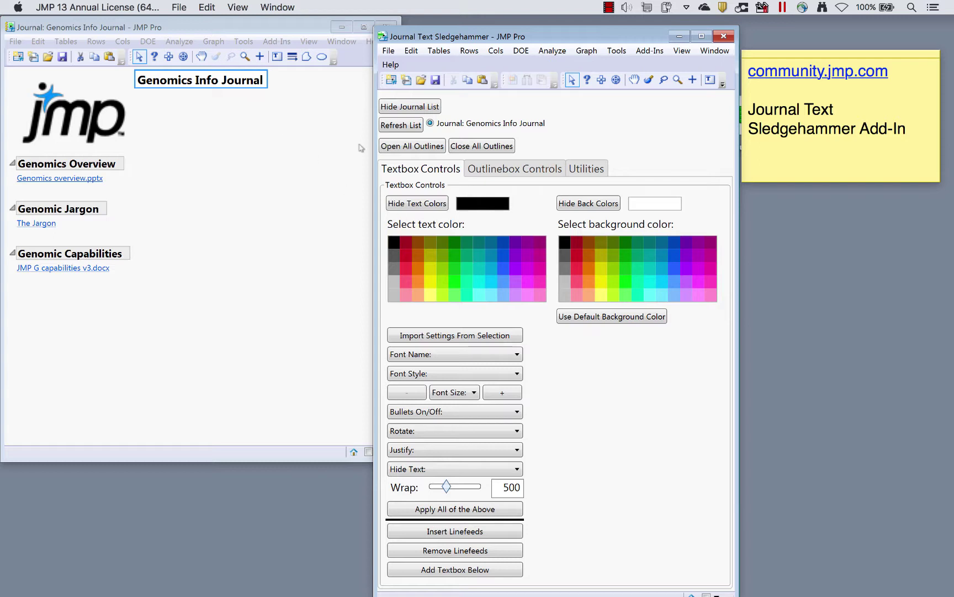
pyautogui.click(504, 258)
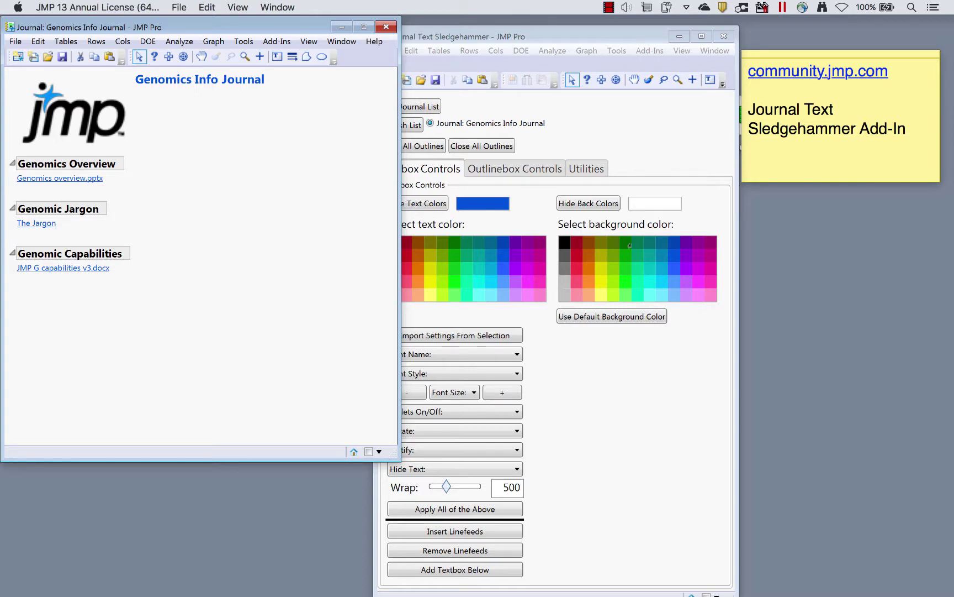
# Apply a turquoise background to the journal's text boxes and restore their default background color.
pyautogui.click(247, 85)
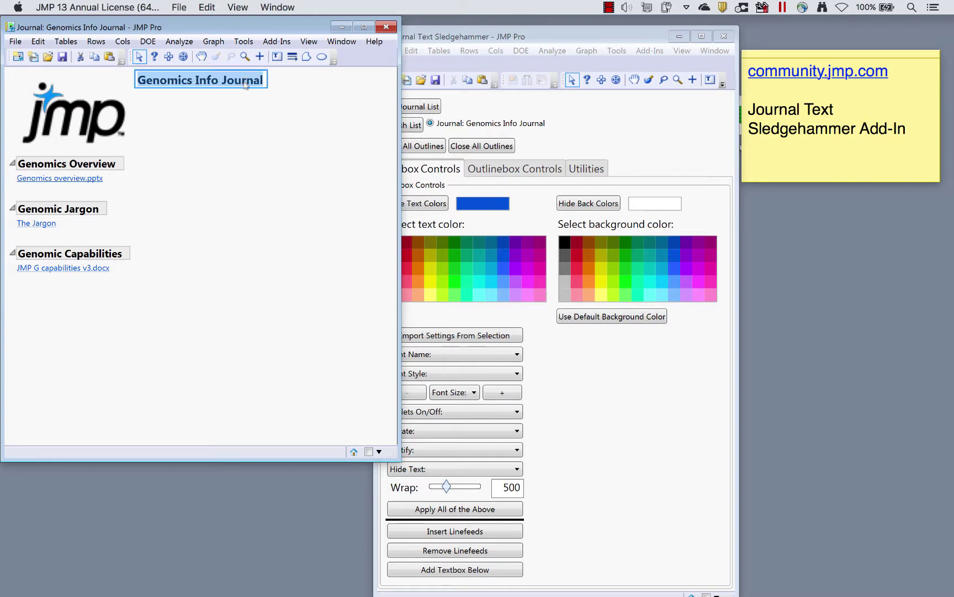
pyautogui.click(652, 286)
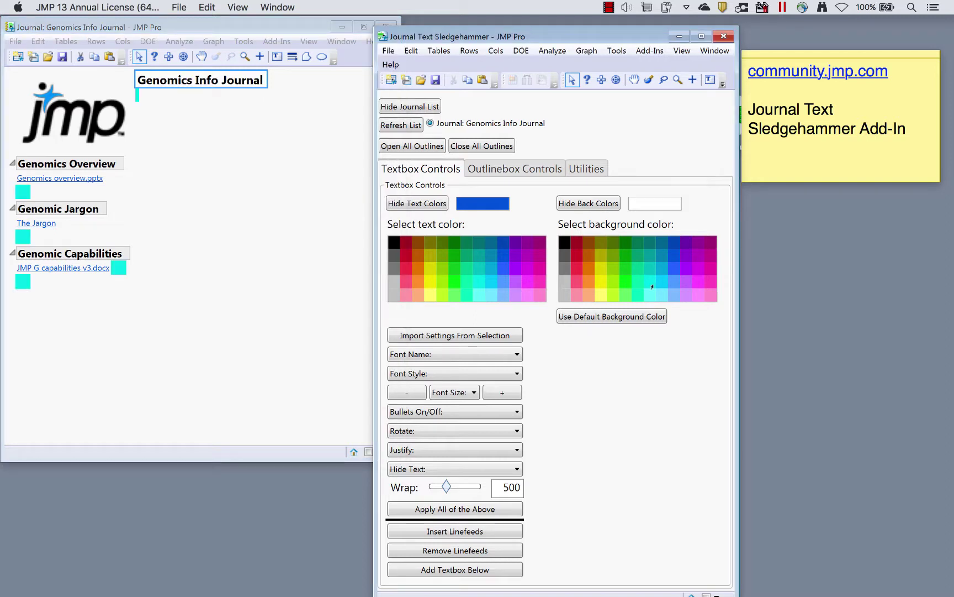
pyautogui.click(244, 219)
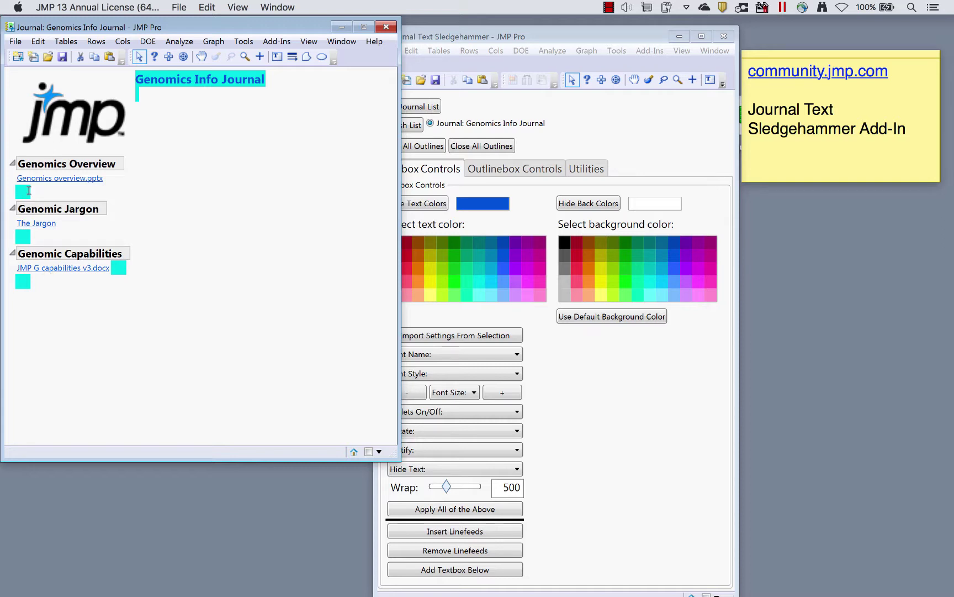
pyautogui.click(607, 200)
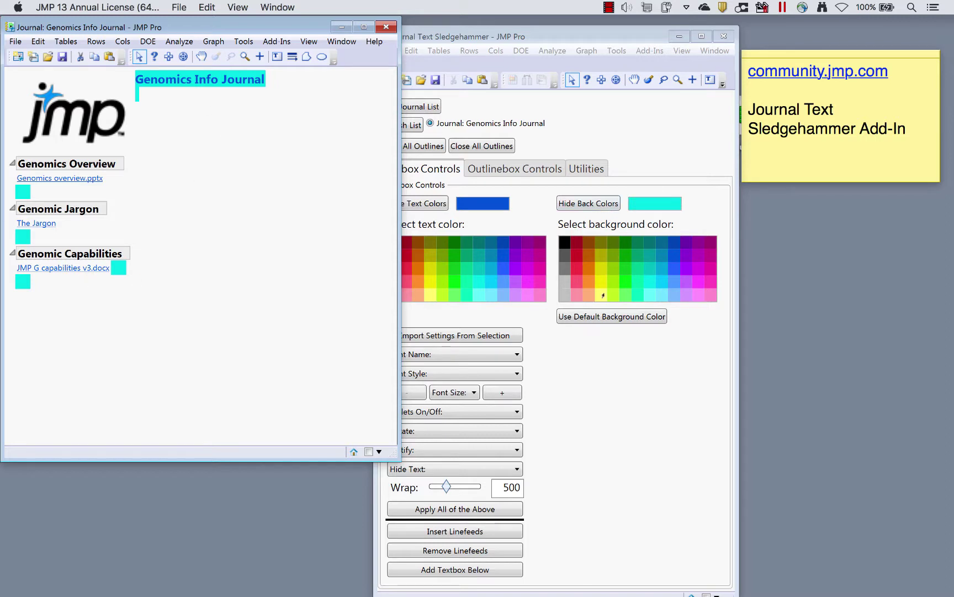
pyautogui.click(614, 316)
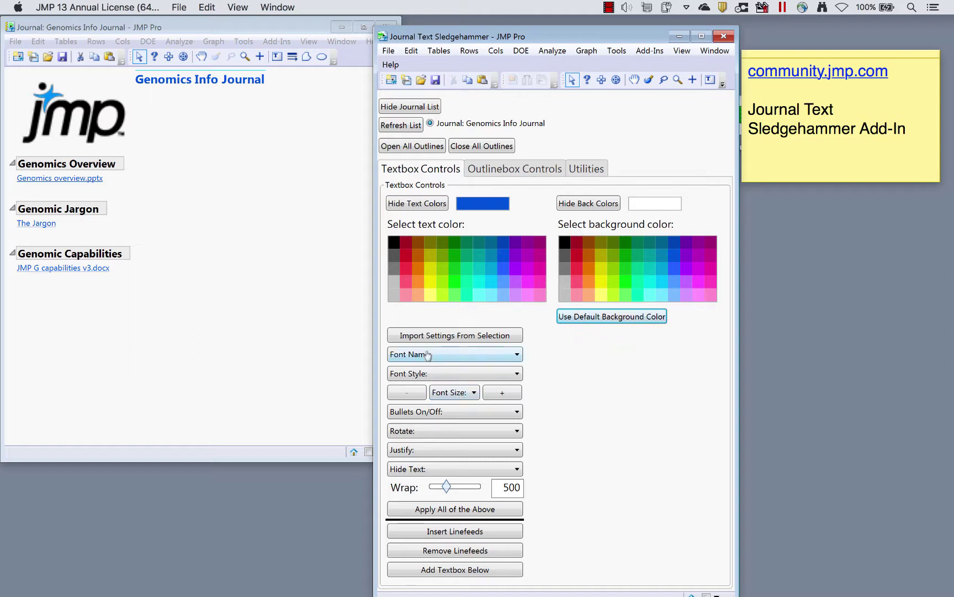
pyautogui.click(462, 394)
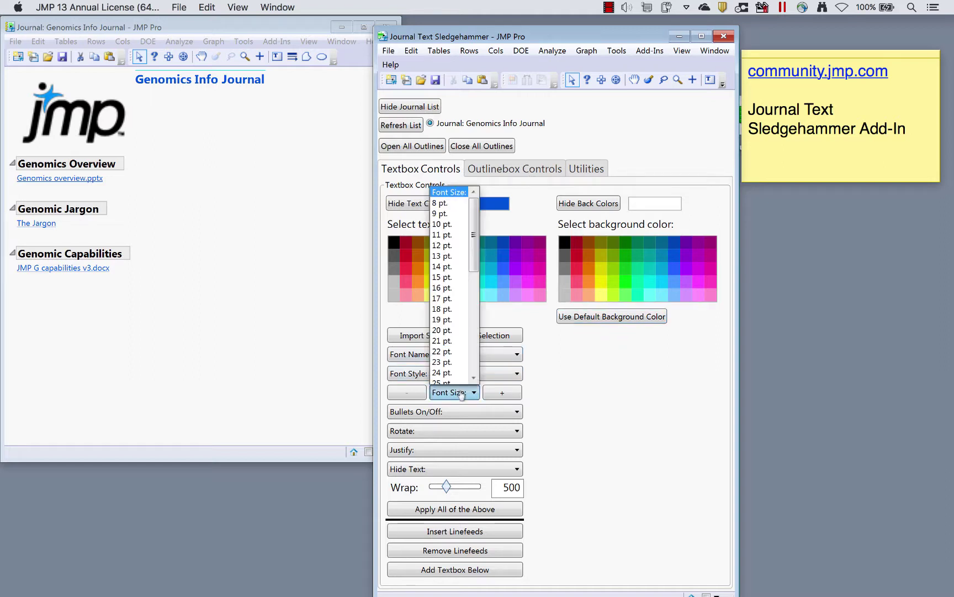
pyautogui.click(603, 413)
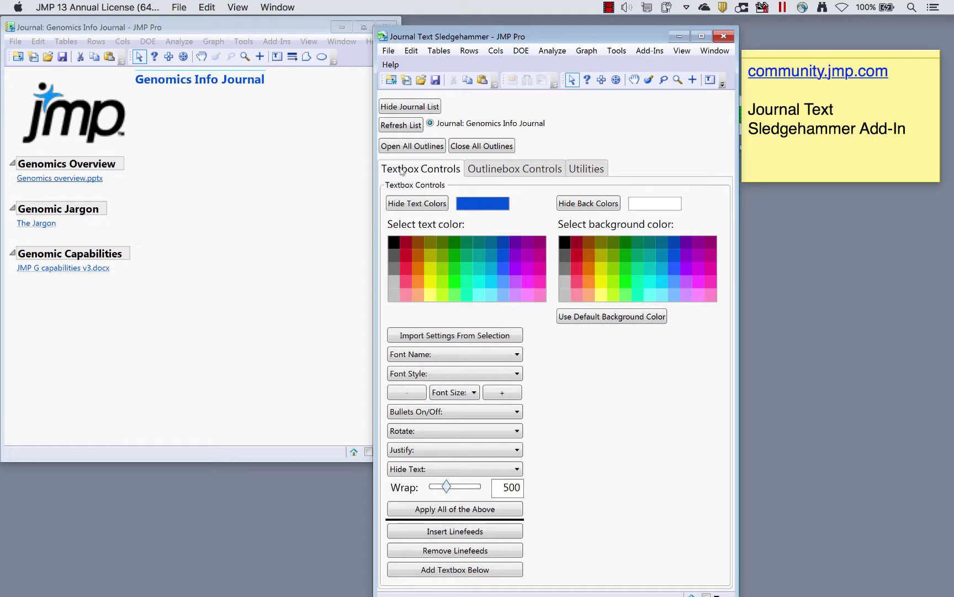
# Insert linefeeds in the Genomics Info Journal's text boxes and apply Remove Linefeeds once.
pyautogui.click(190, 82)
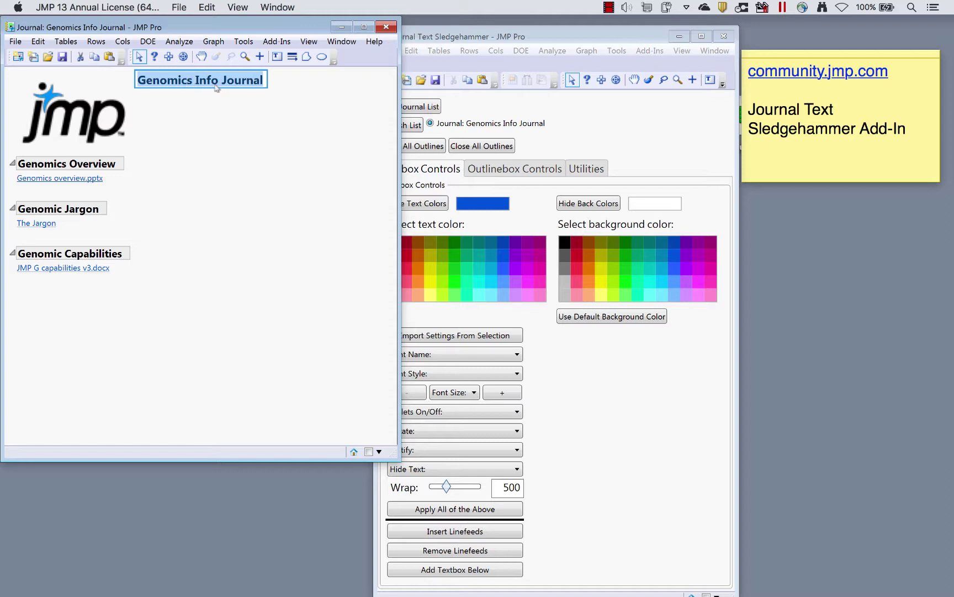
pyautogui.click(604, 500)
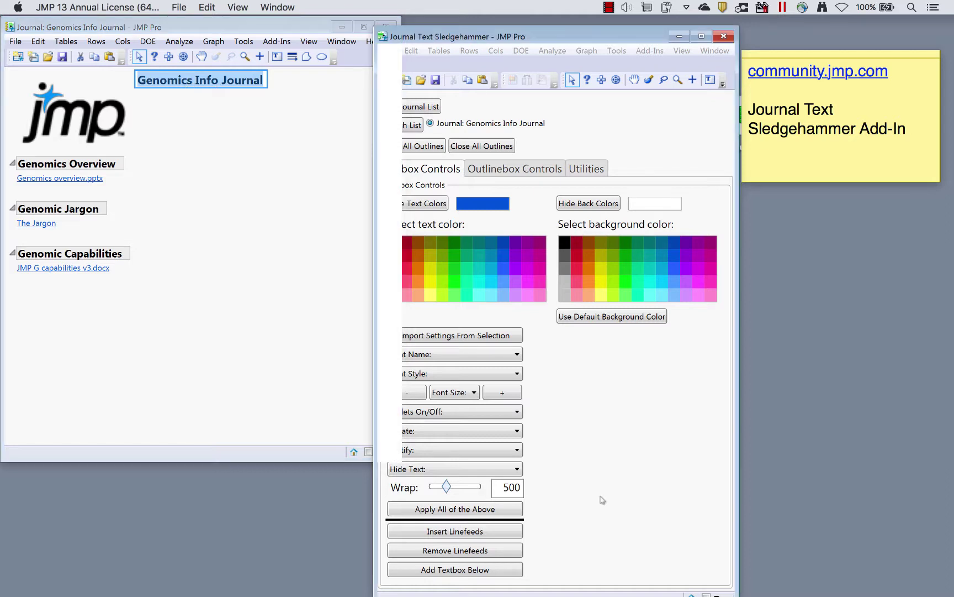
pyautogui.click(474, 532)
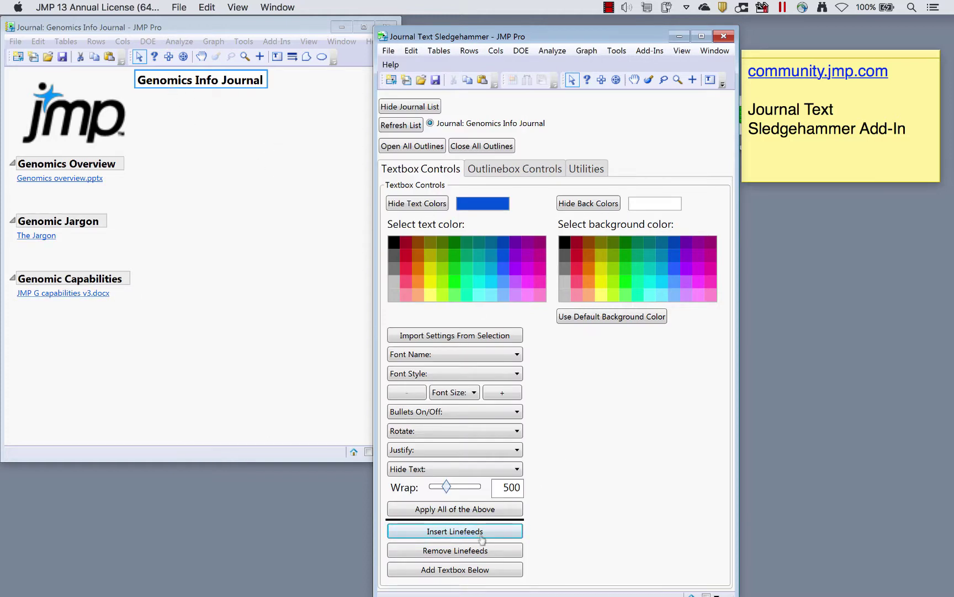
pyautogui.click(447, 551)
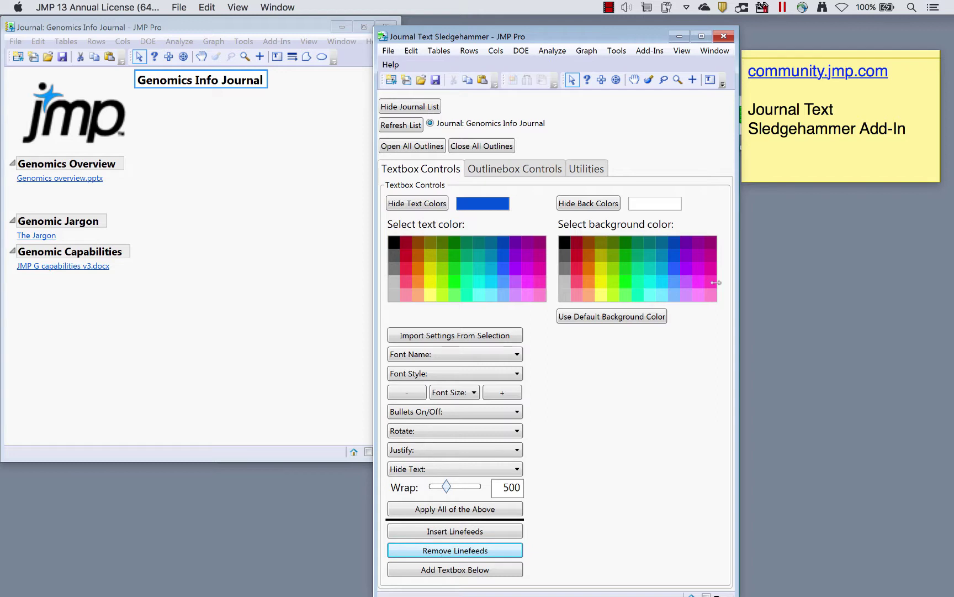
# Open the Outlinebox Controls and review their formatting options for the journal's outline headings.
pyautogui.click(534, 172)
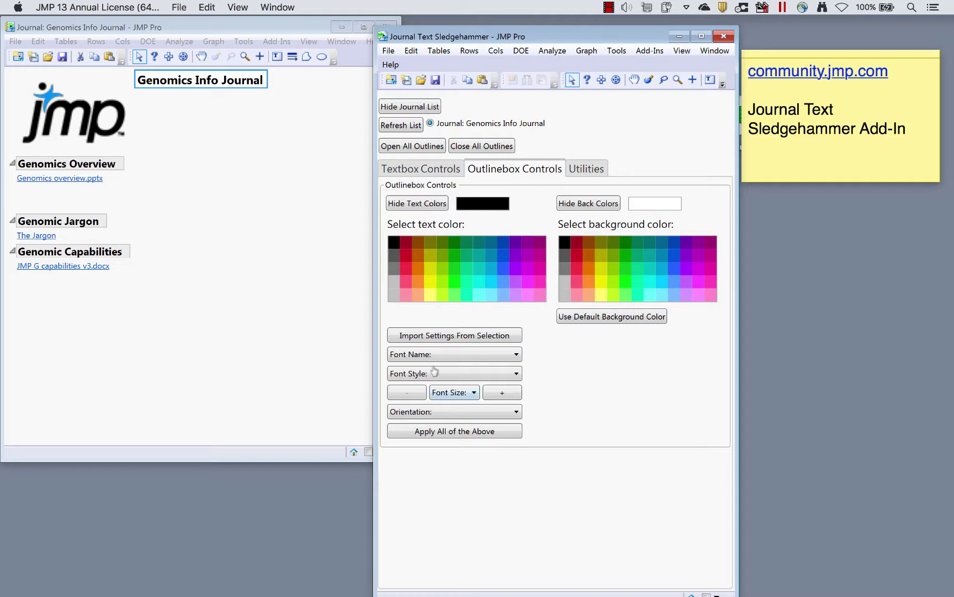
pyautogui.click(54, 165)
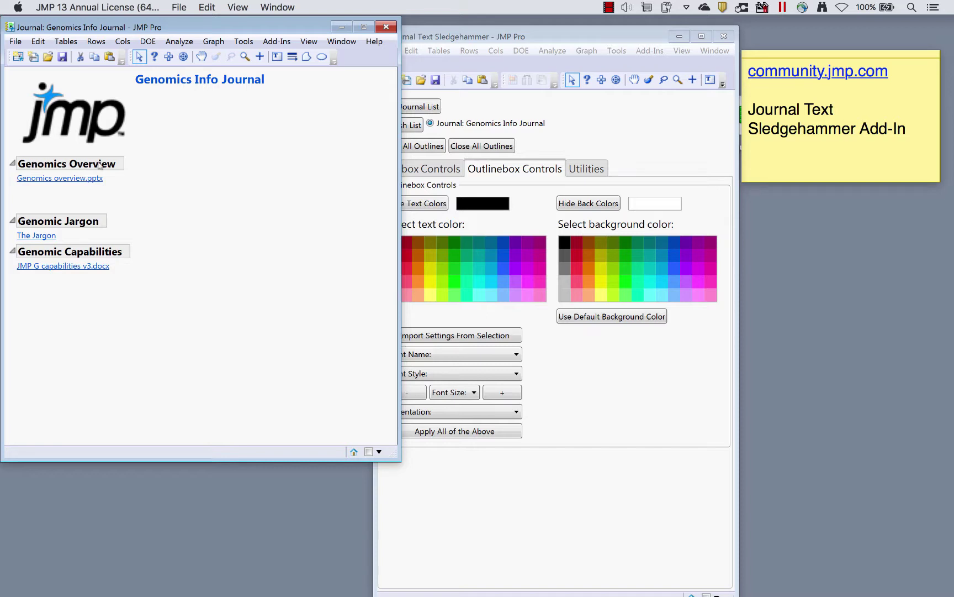
pyautogui.click(624, 399)
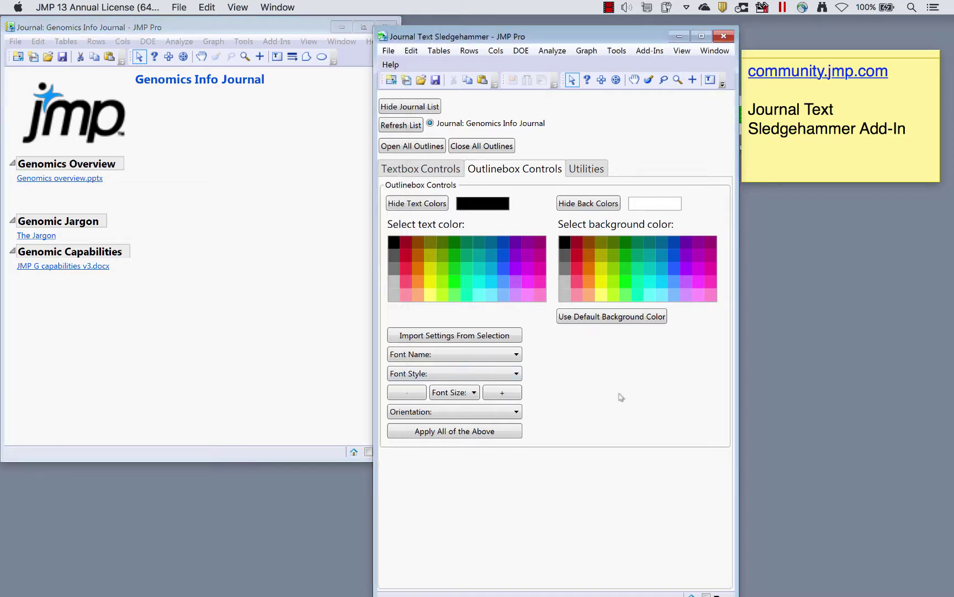
# Set the journal's outline heading text to blue, and restore the default background after applying a turquoise one to the outlines.
pyautogui.click(504, 257)
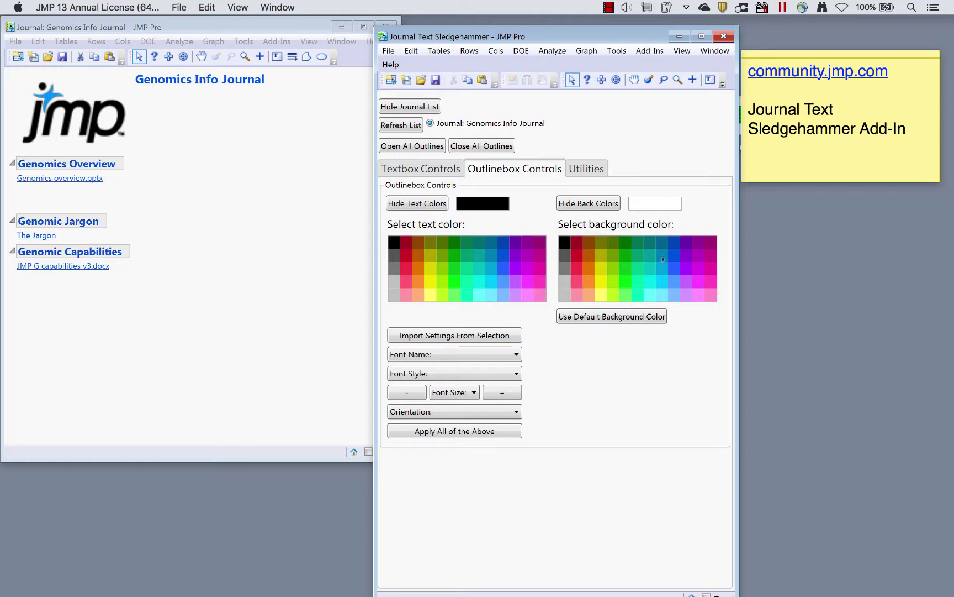
pyautogui.click(652, 296)
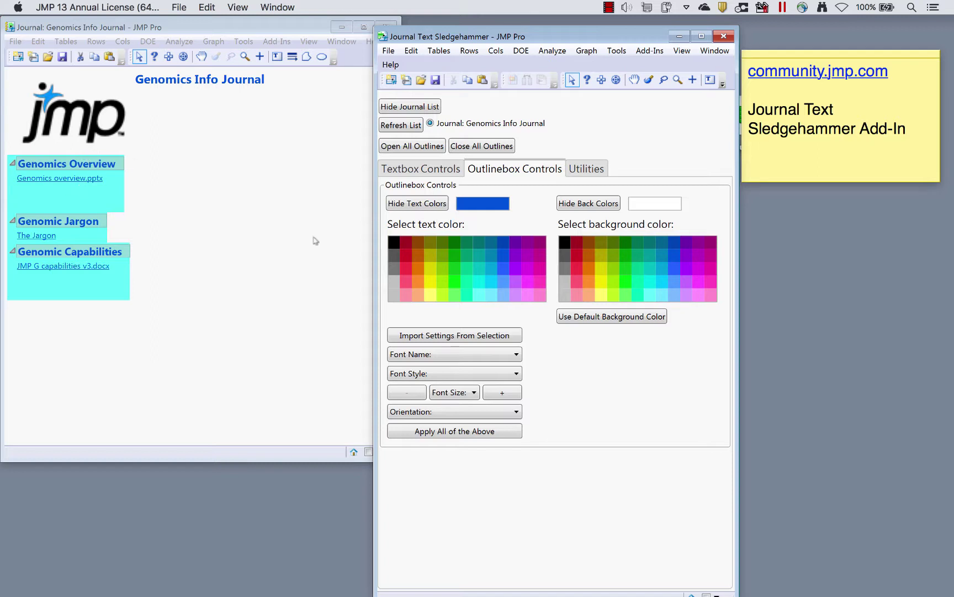
pyautogui.click(608, 319)
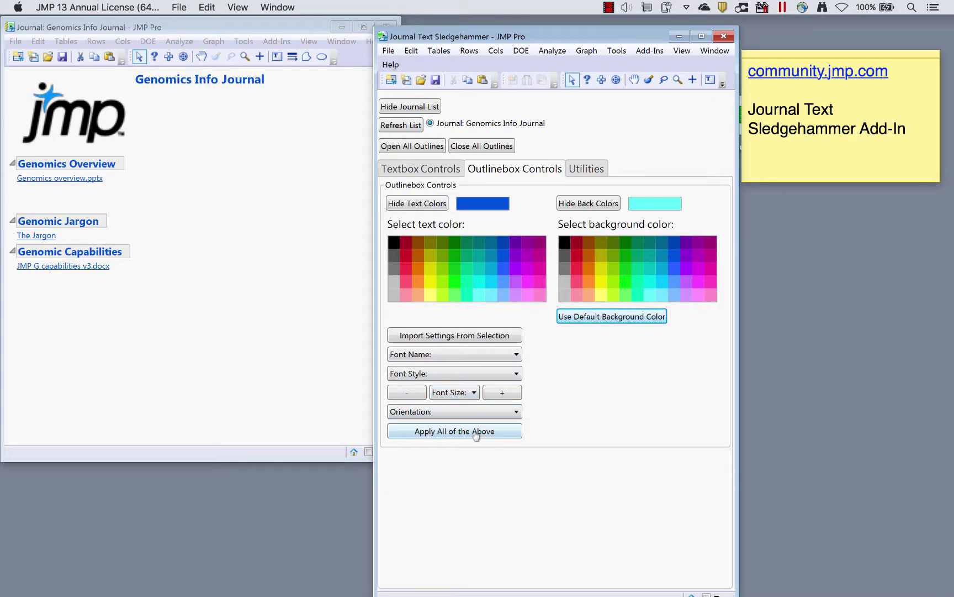
# Show the add-in's utilities, examine the file path in the Genomics overview.pptx link's script, and try opening the link.
pyautogui.click(589, 170)
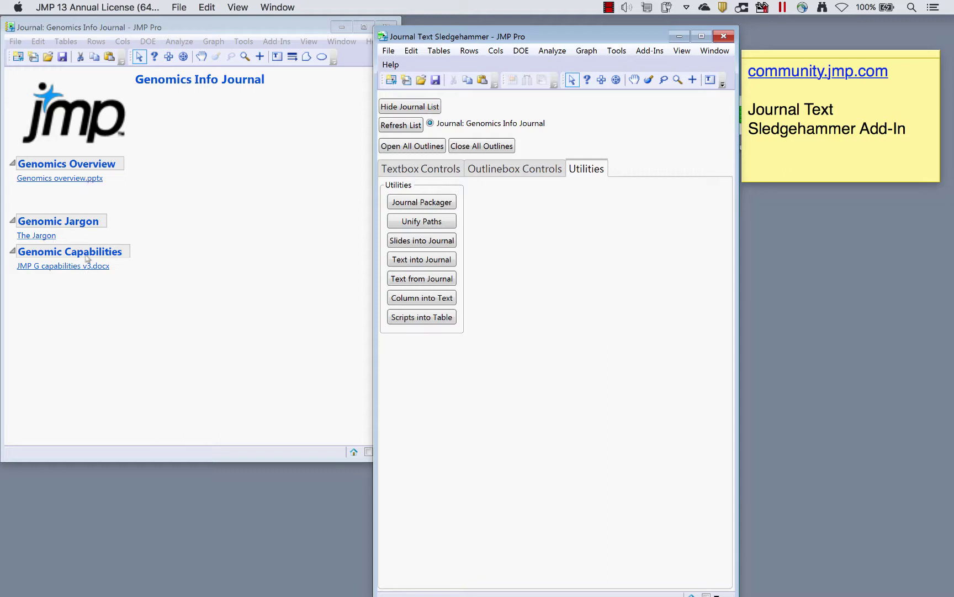
pyautogui.rightClick(87, 184)
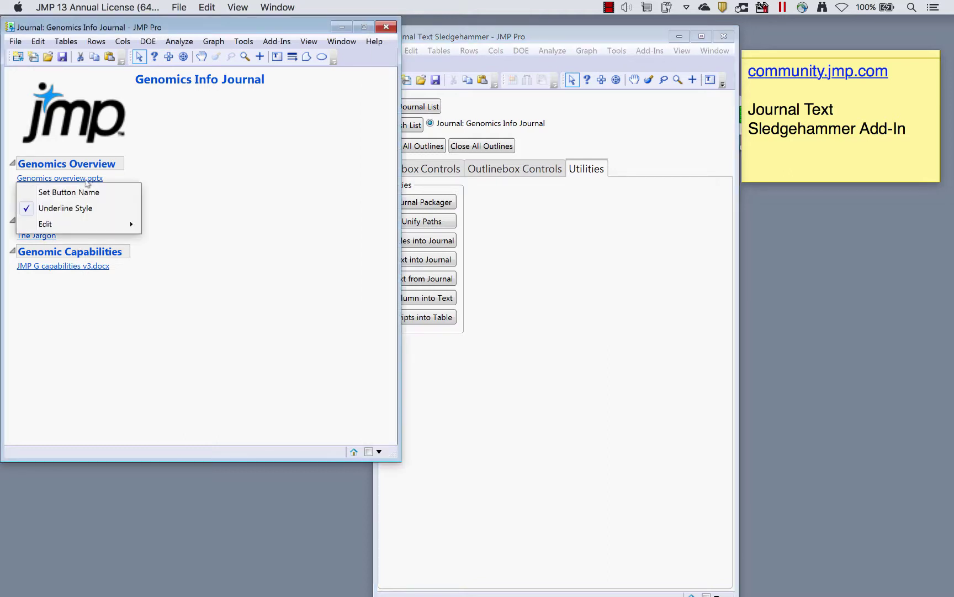
pyautogui.moveTo(72, 224)
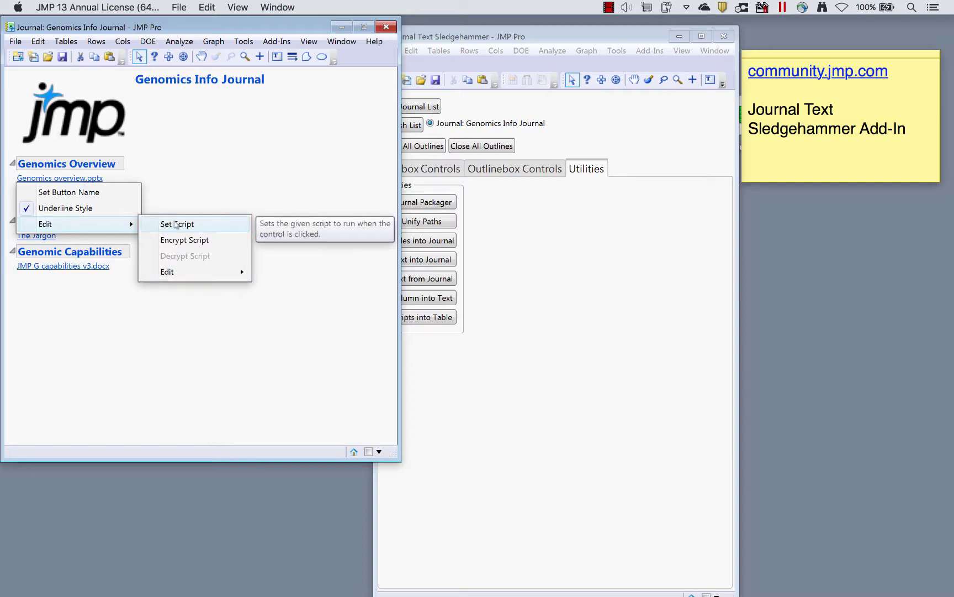
pyautogui.click(176, 224)
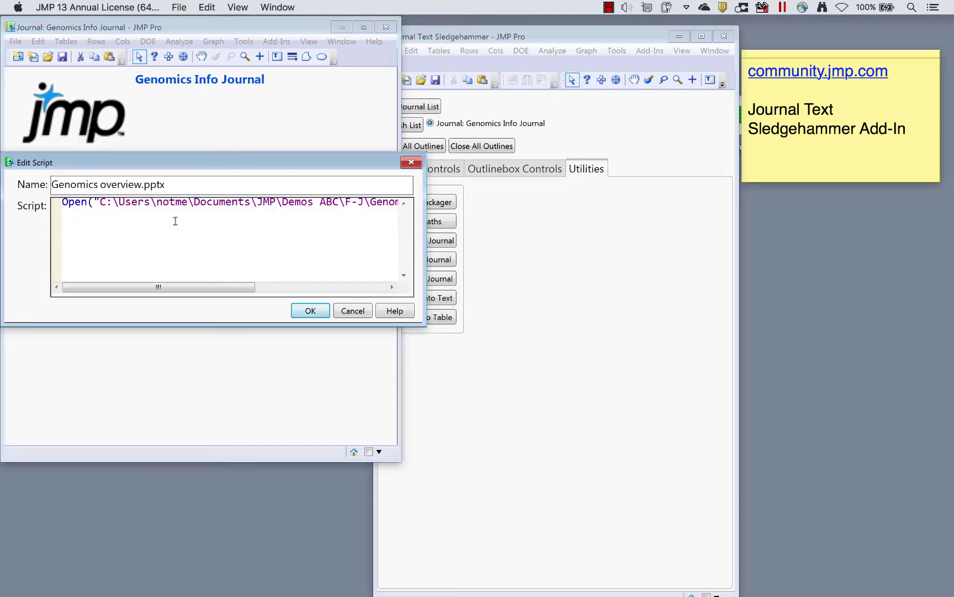
pyautogui.moveTo(103, 202); pyautogui.dragTo(247, 199)
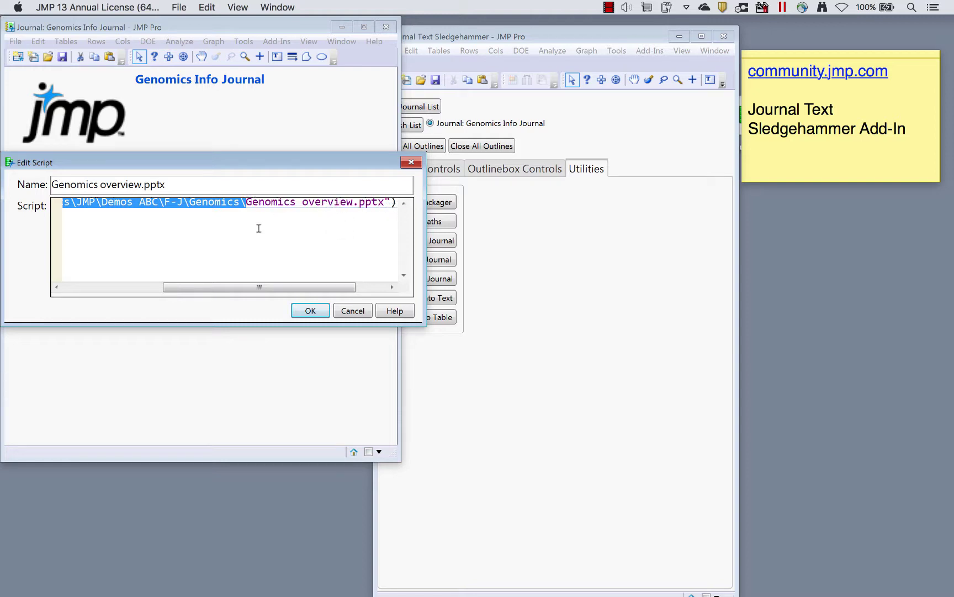
pyautogui.click(311, 311)
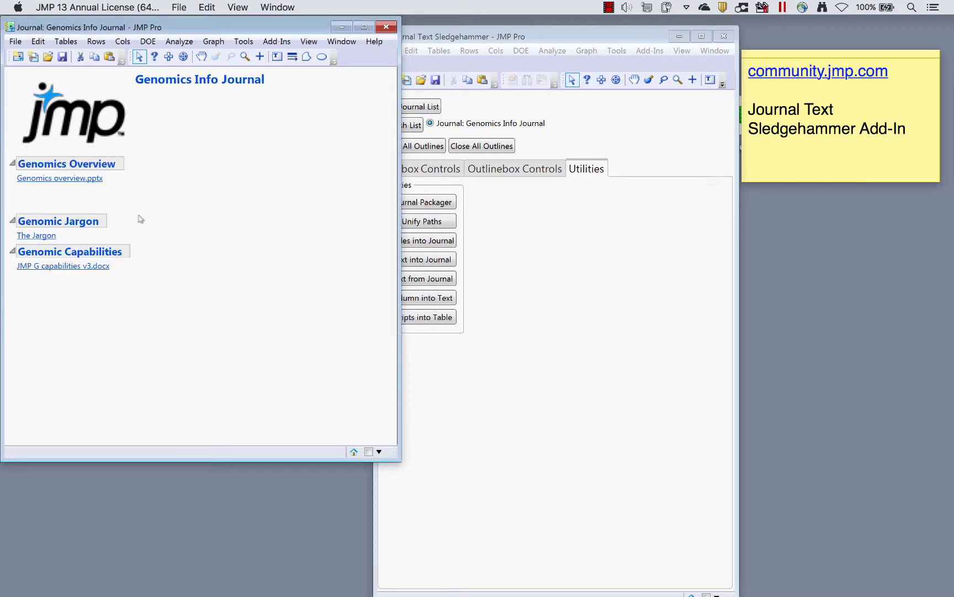
pyautogui.click(75, 179)
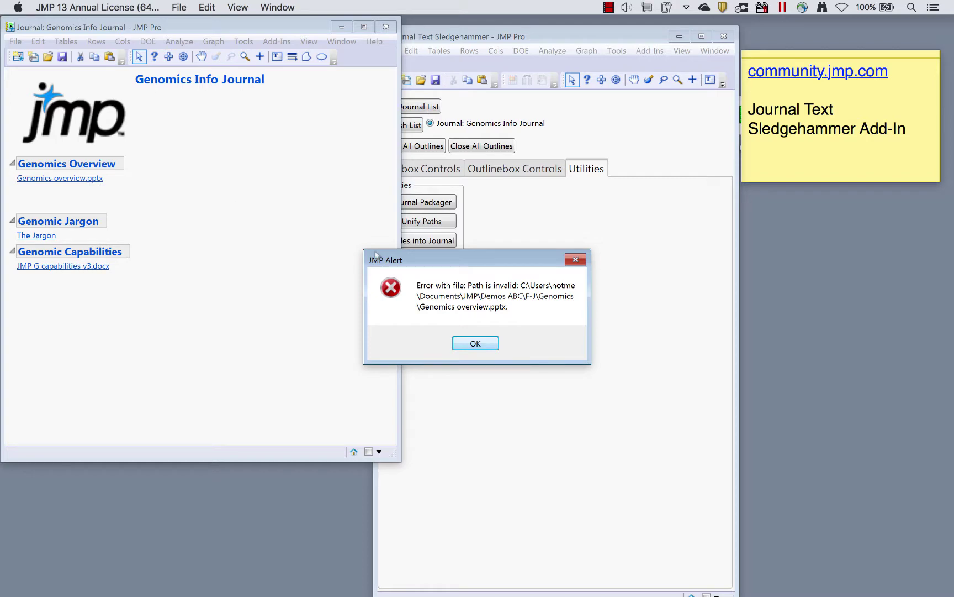
pyautogui.click(475, 344)
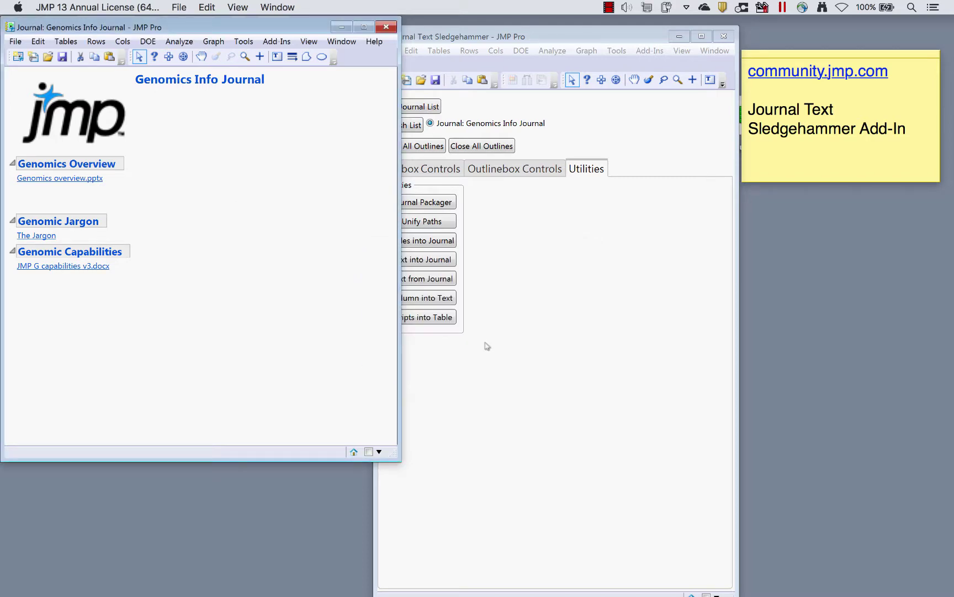
# Move the add-in window aside and examine the journal and its linked files in the desktop folder J02_Genomics_Info in Finder.
pyautogui.click(549, 36)
pyautogui.moveTo(544, 35); pyautogui.dragTo(721, 230)
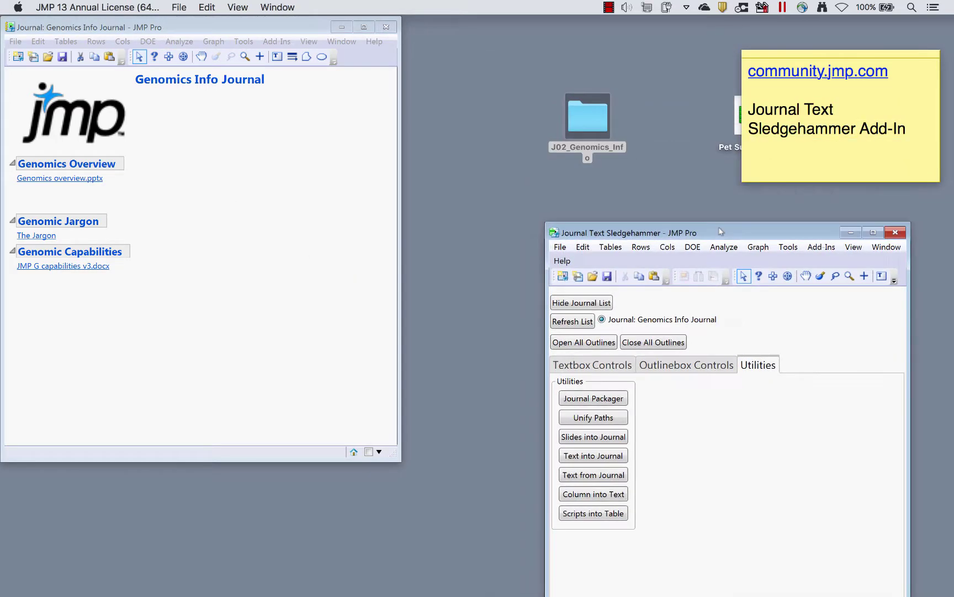
pyautogui.click(586, 113)
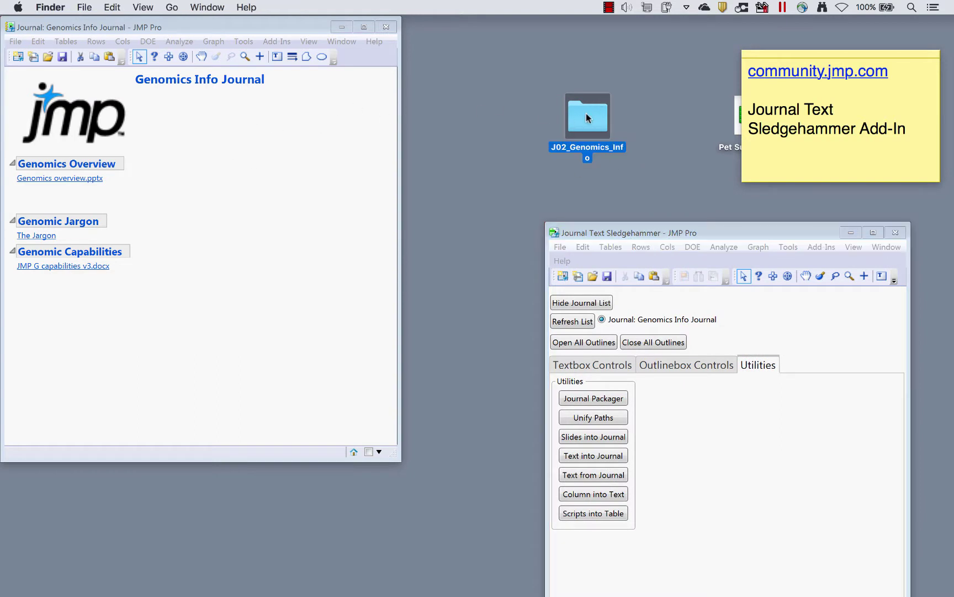
pyautogui.doubleClick(586, 113)
pyautogui.moveTo(469, 234); pyautogui.dragTo(414, 55)
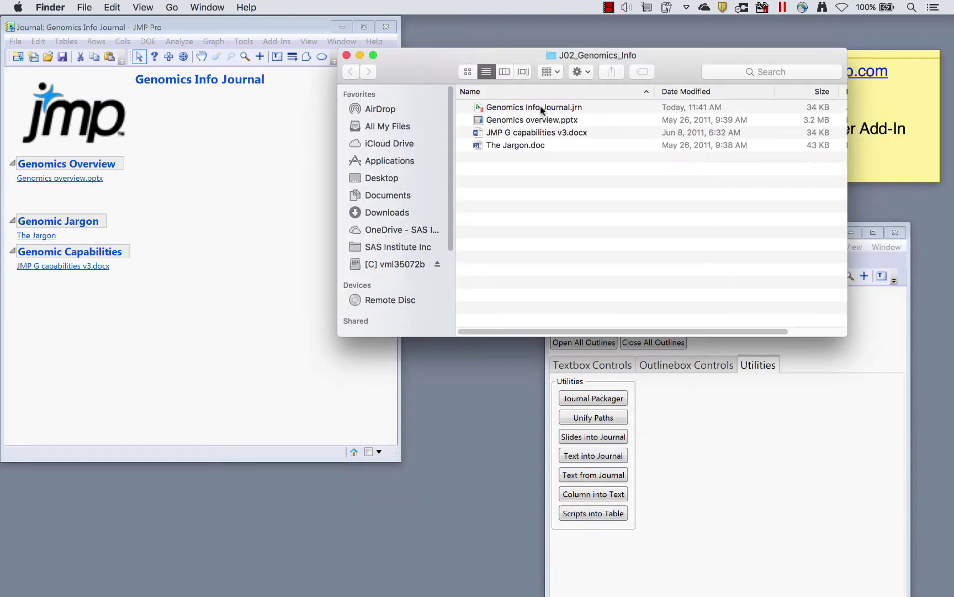
pyautogui.click(520, 108)
pyautogui.click(521, 120)
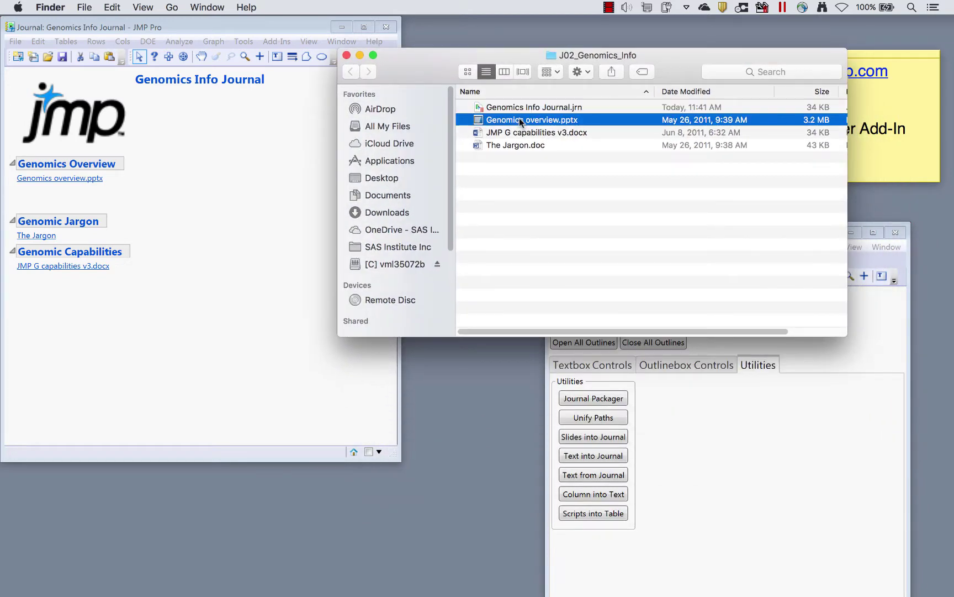
pyautogui.click(520, 133)
pyautogui.click(521, 145)
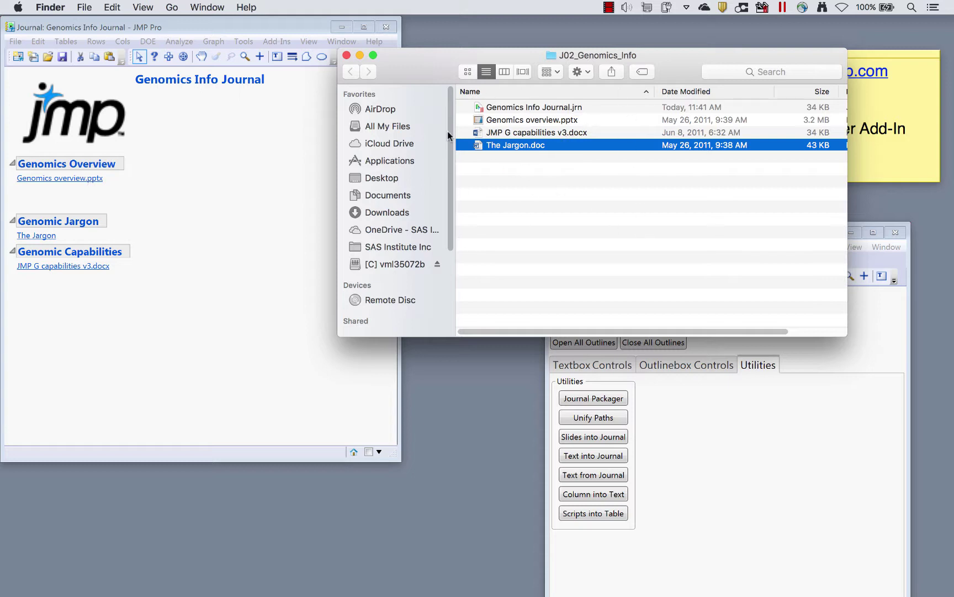
# Remove the folder path from the journal's Genomics overview.pptx link script so it reads Open("Genomics overview.pptx").
pyautogui.click(155, 183)
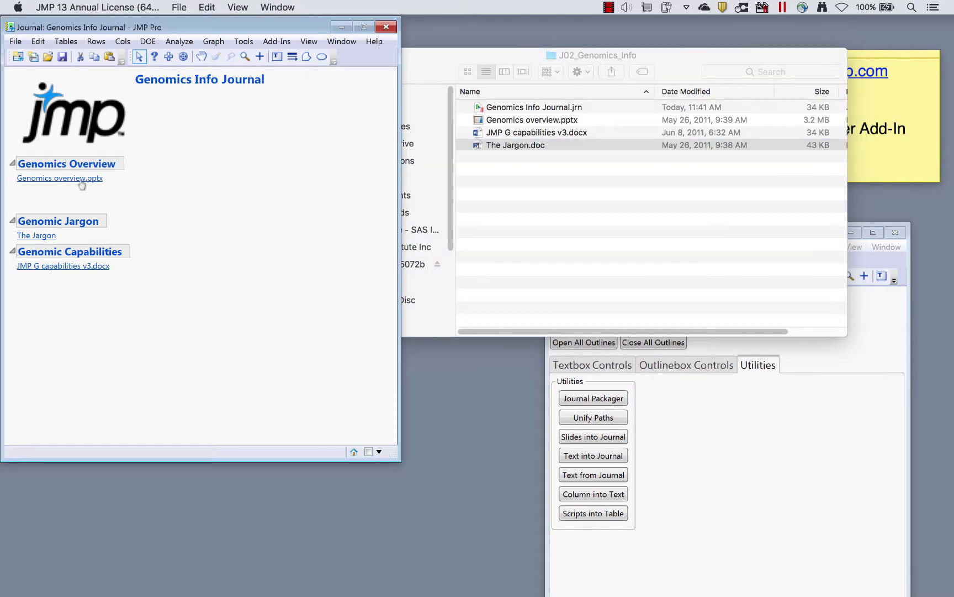
pyautogui.rightClick(82, 184)
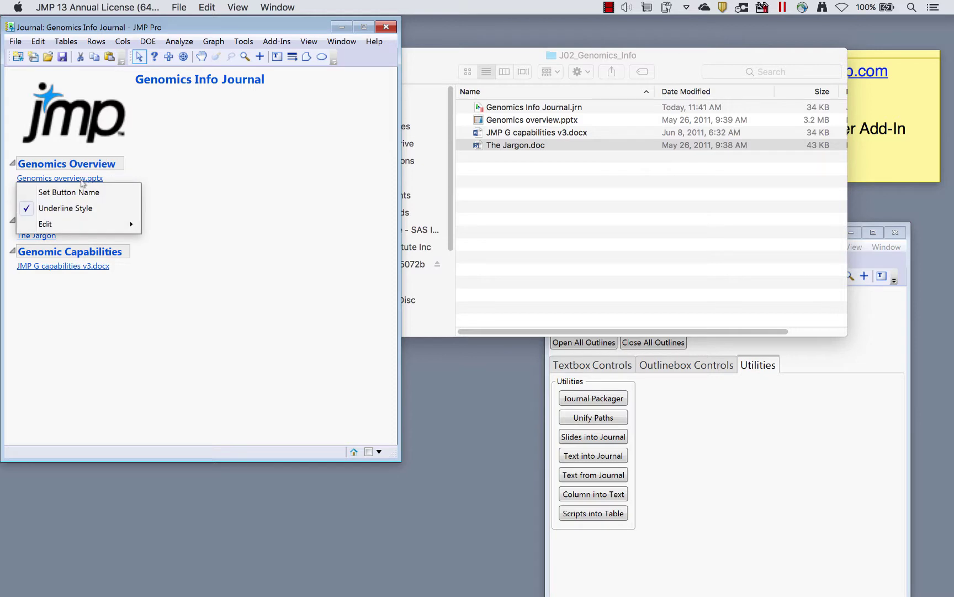
pyautogui.moveTo(101, 230)
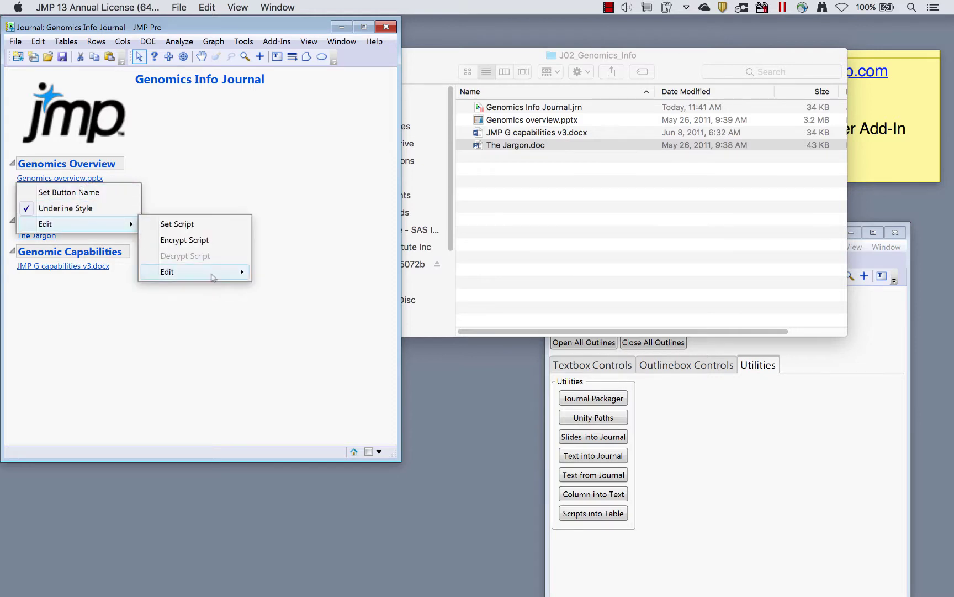
pyautogui.click(199, 224)
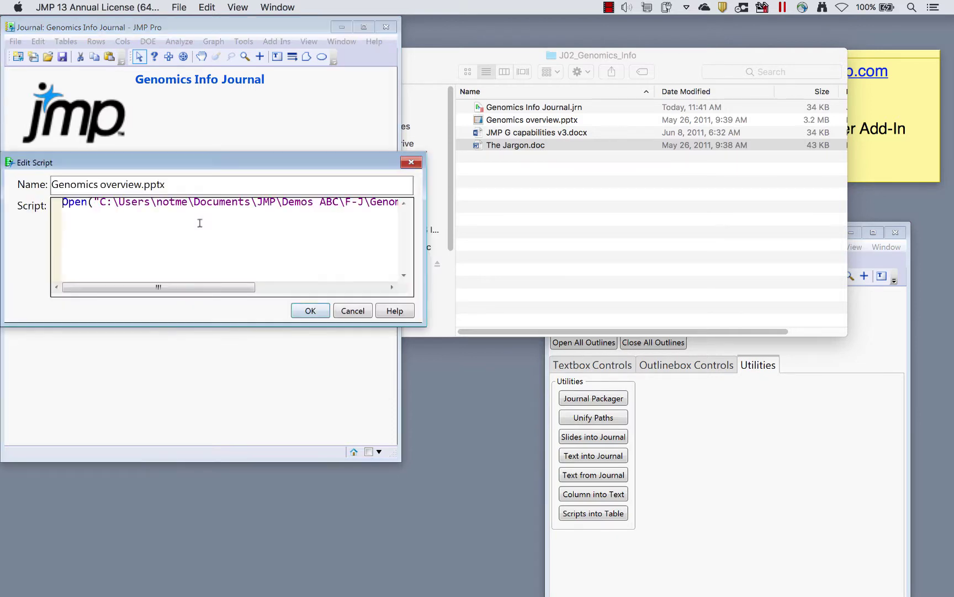
pyautogui.moveTo(101, 202); pyautogui.dragTo(328, 199)
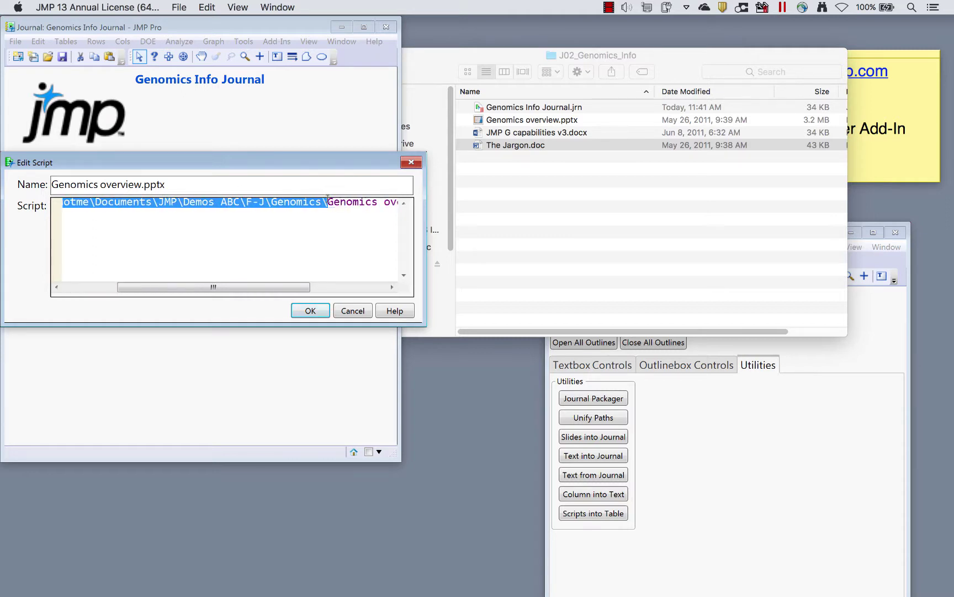
pyautogui.press('BackSpace')
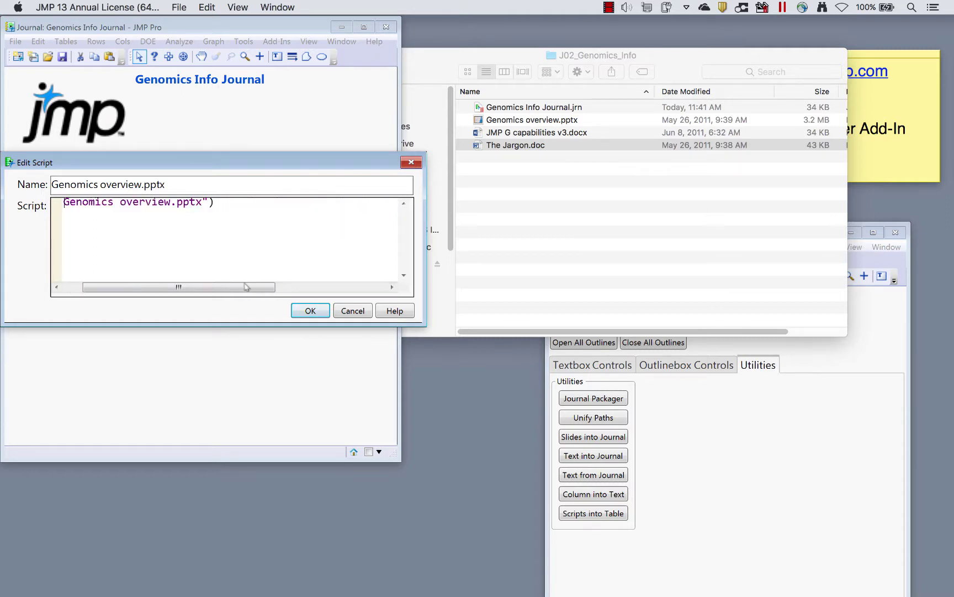
pyautogui.click(57, 287)
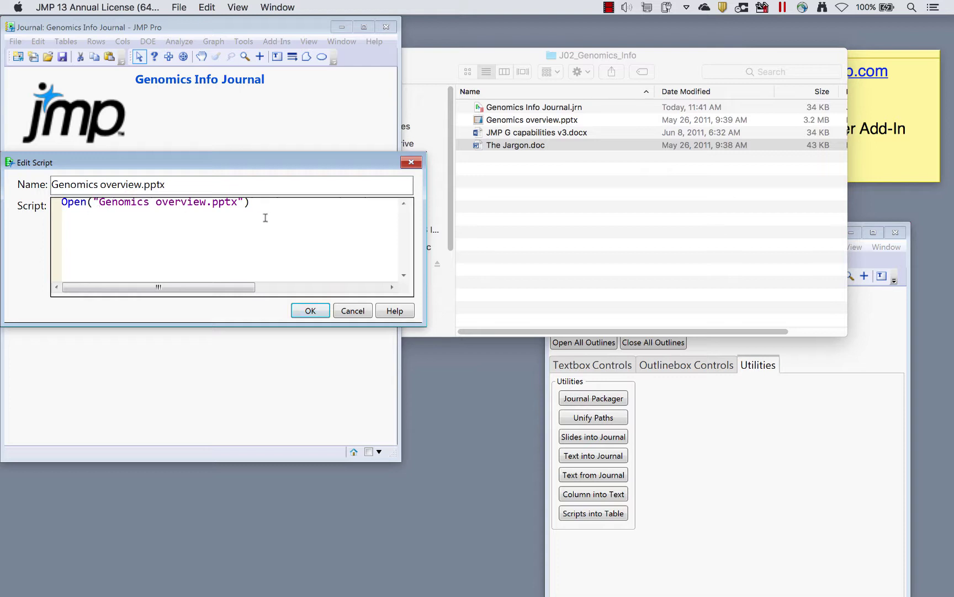
pyautogui.click(311, 312)
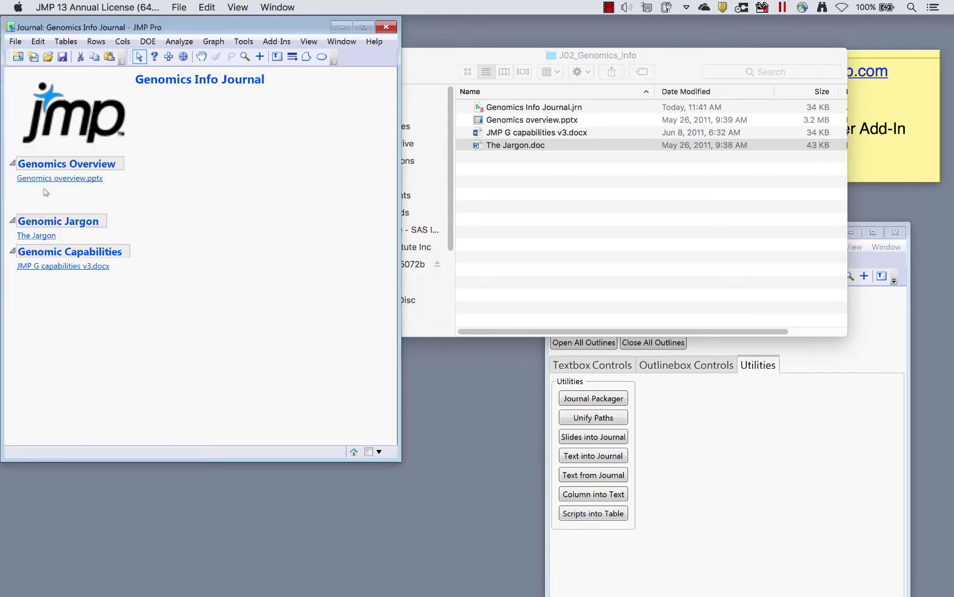
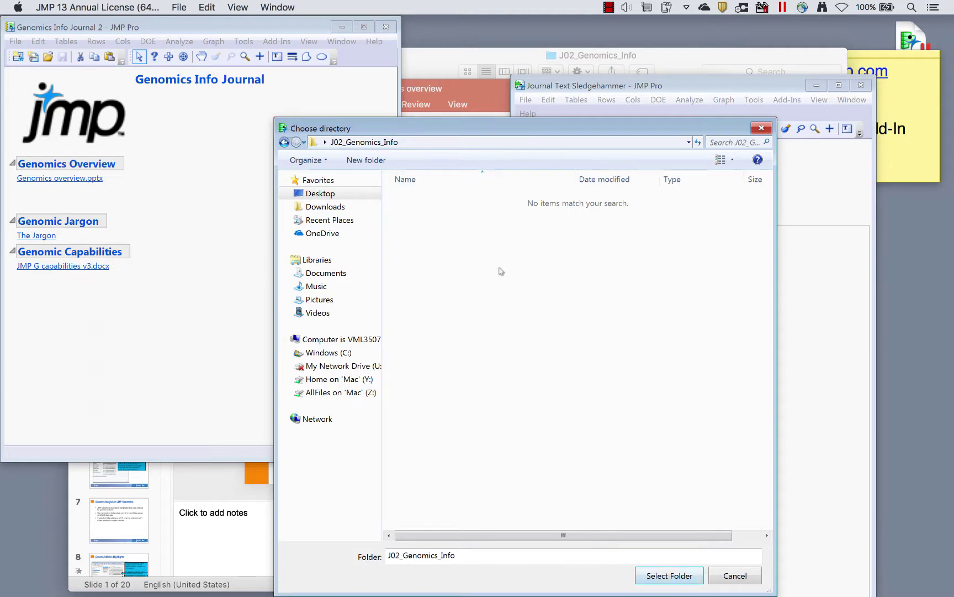
# Unify the journal's link paths to the J02_Genomics_Info folder and check the path in the Genomics overview.pptx link's script.
pyautogui.click(668, 574)
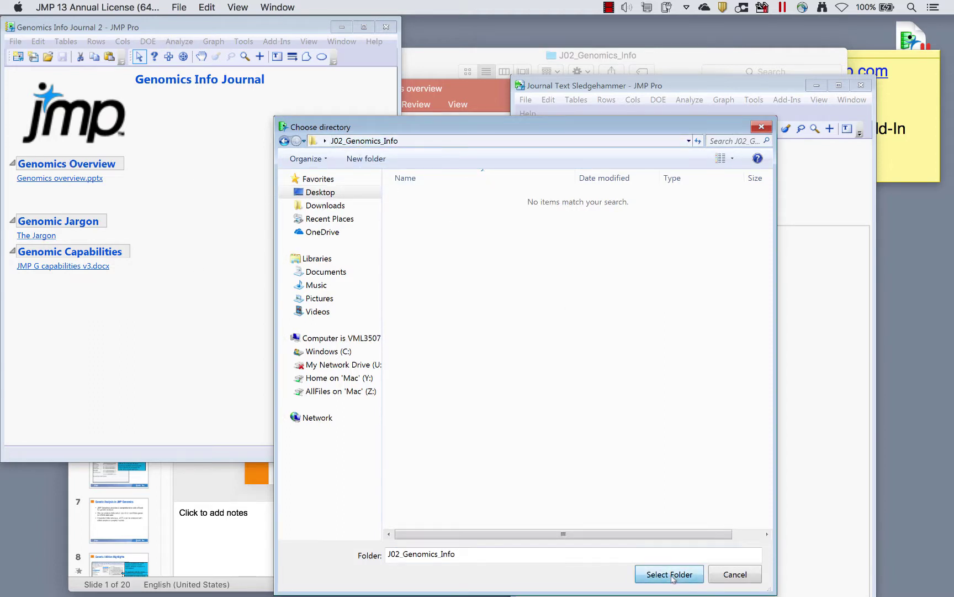
pyautogui.click(92, 181)
pyautogui.rightClick(92, 181)
pyautogui.moveTo(76, 224)
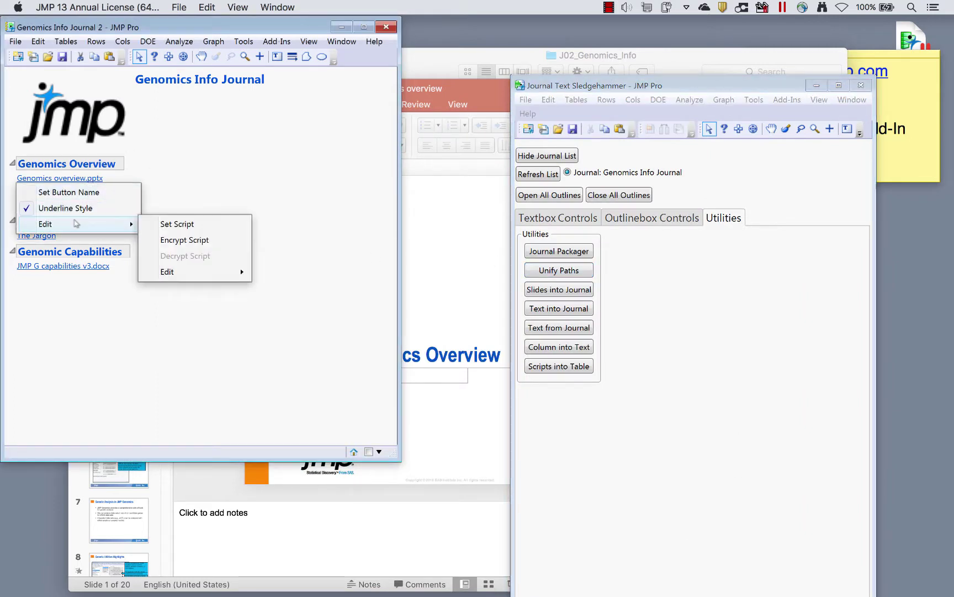
pyautogui.click(158, 225)
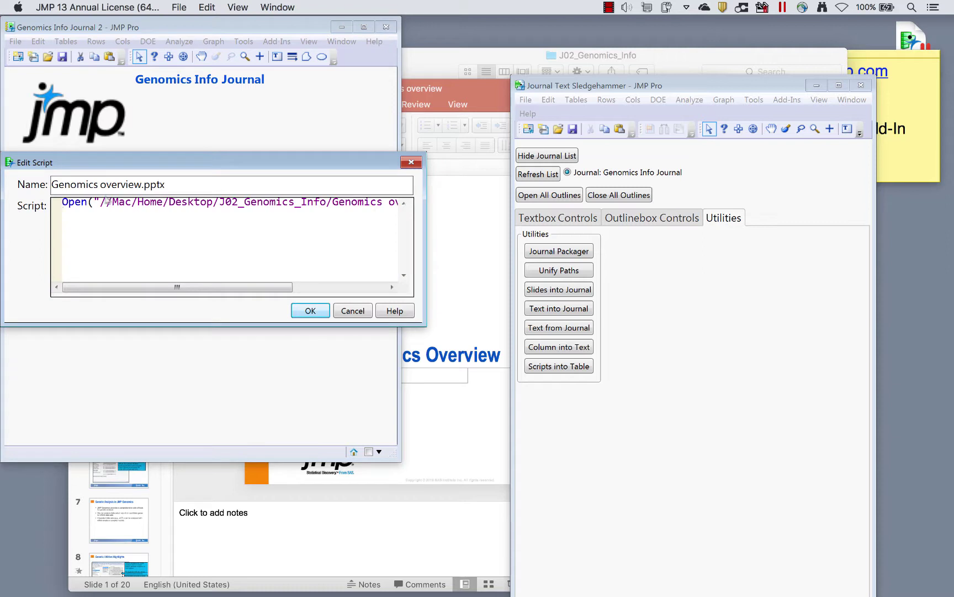
pyautogui.moveTo(100, 202); pyautogui.dragTo(338, 201)
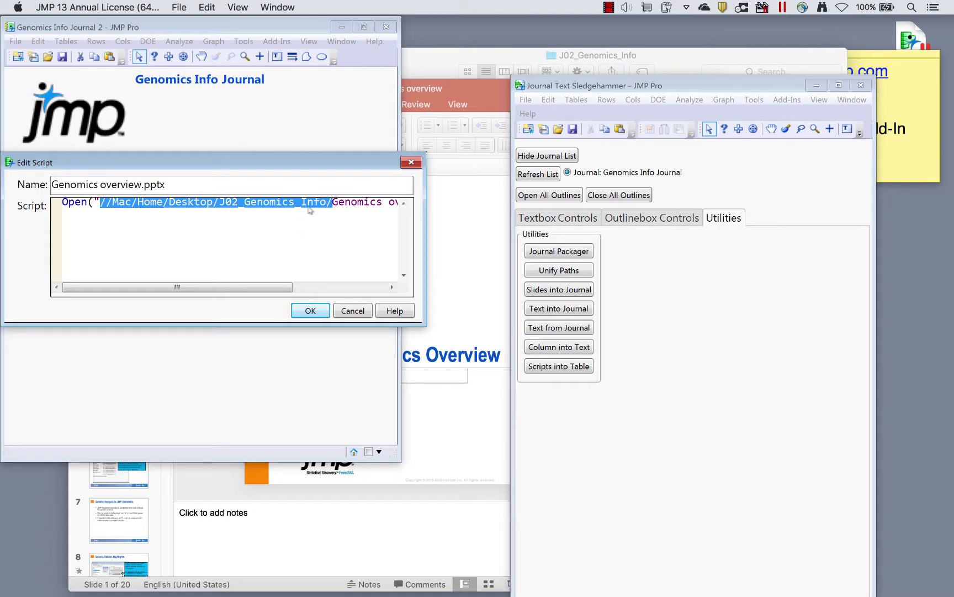
pyautogui.click(353, 311)
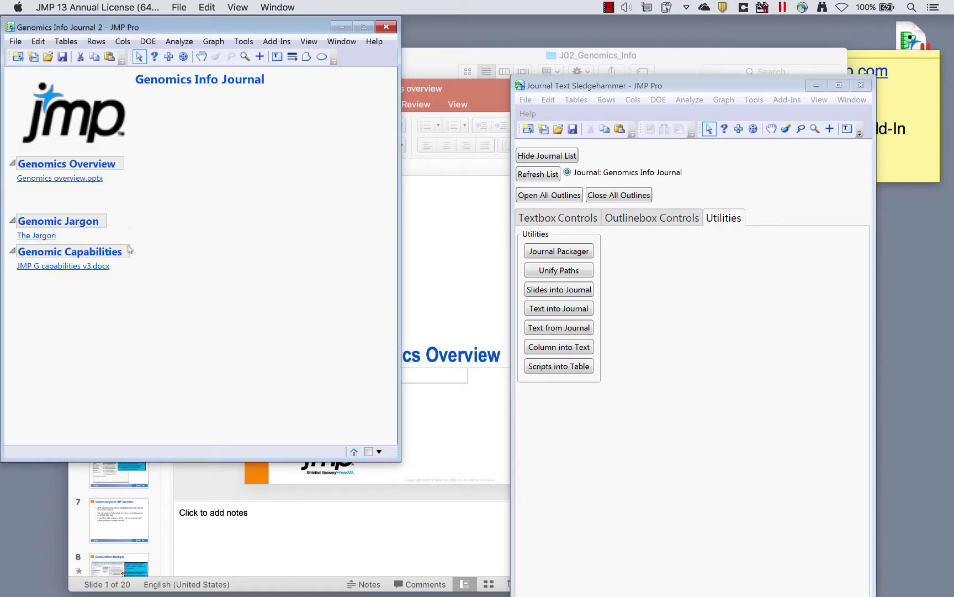
# Check the folder path in the script behind the journal's The Jargon link without changing it.
pyautogui.rightClick(40, 241)
pyautogui.moveTo(36, 283)
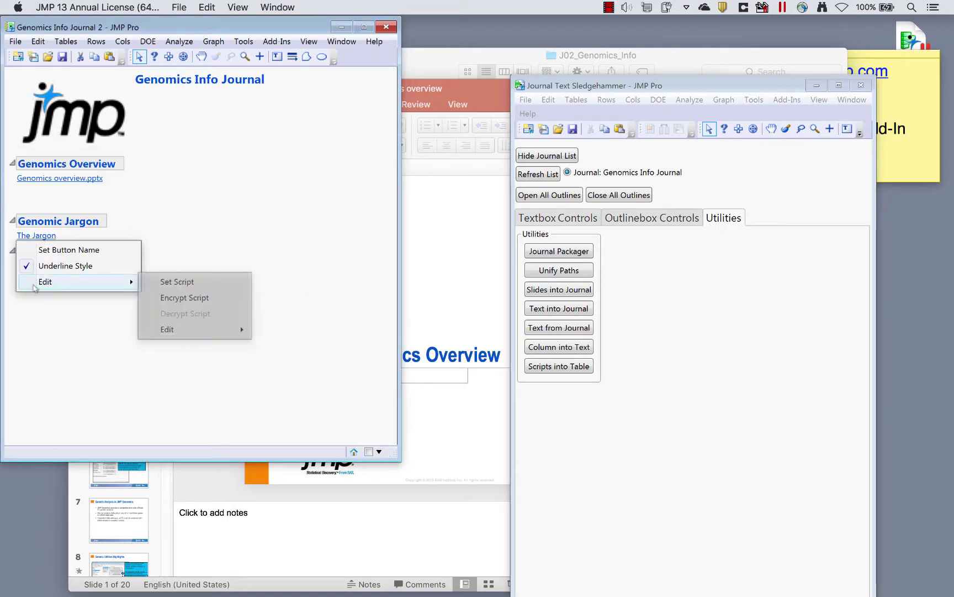
pyautogui.click(173, 282)
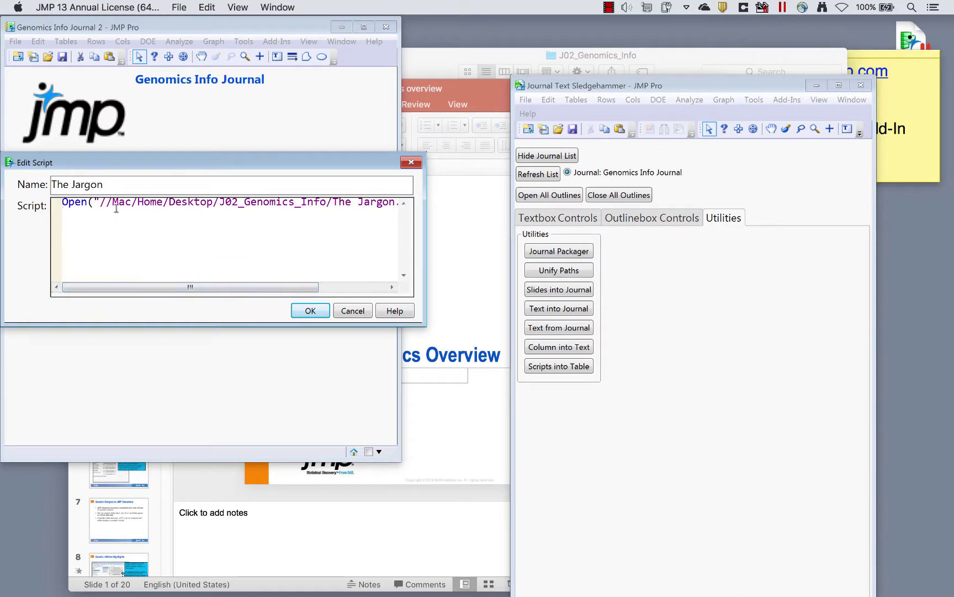
pyautogui.moveTo(327, 203); pyautogui.dragTo(224, 197)
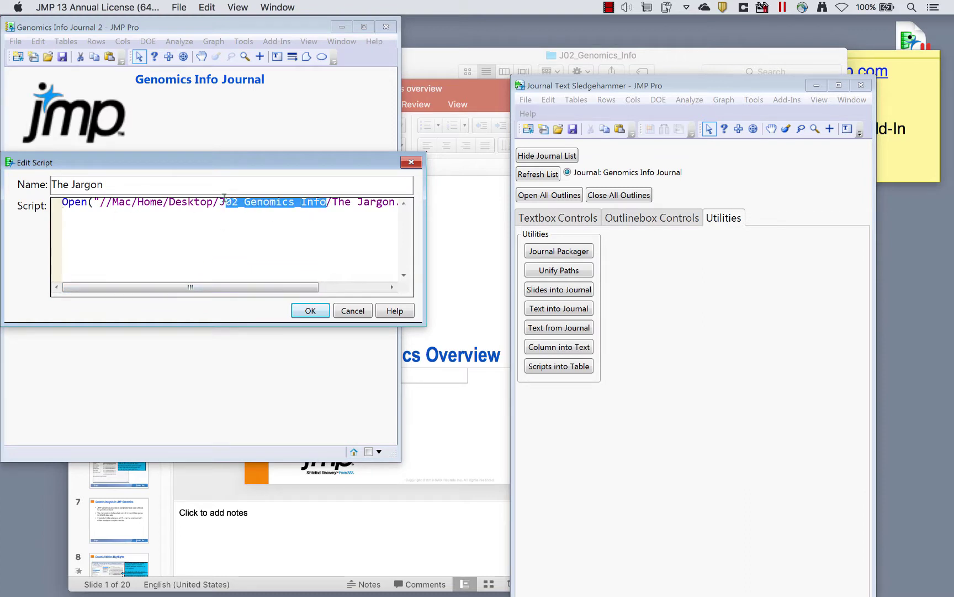
pyautogui.click(353, 311)
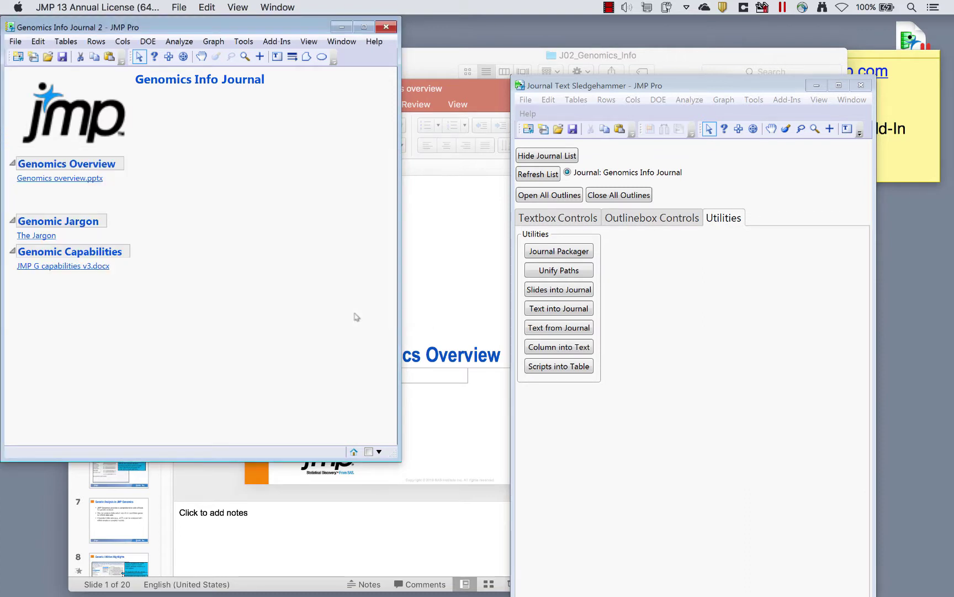
# Unify the journal's link paths using local references and check the script behind the Genomics overview.pptx link.
pyautogui.click(572, 270)
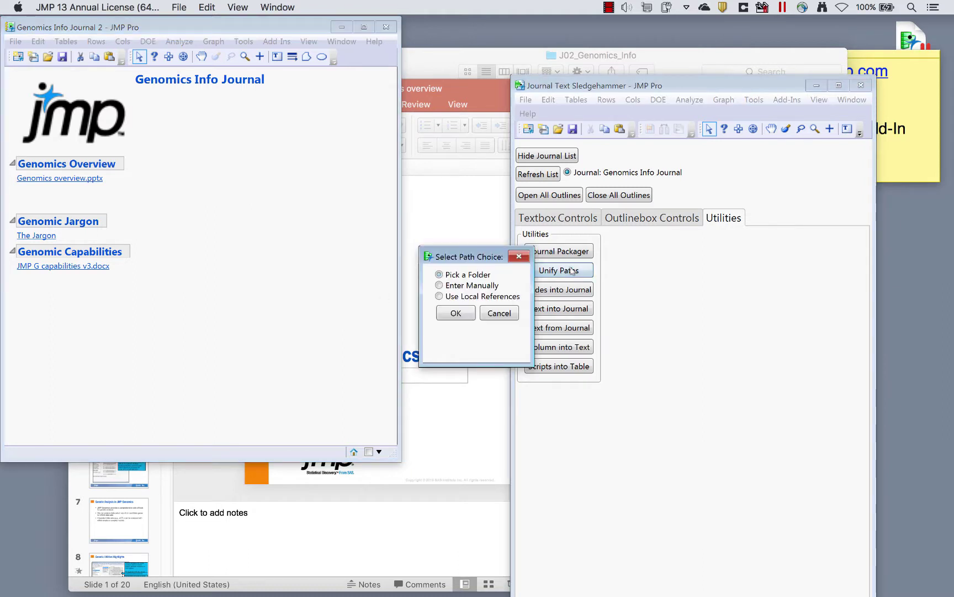
pyautogui.click(440, 298)
pyautogui.click(456, 313)
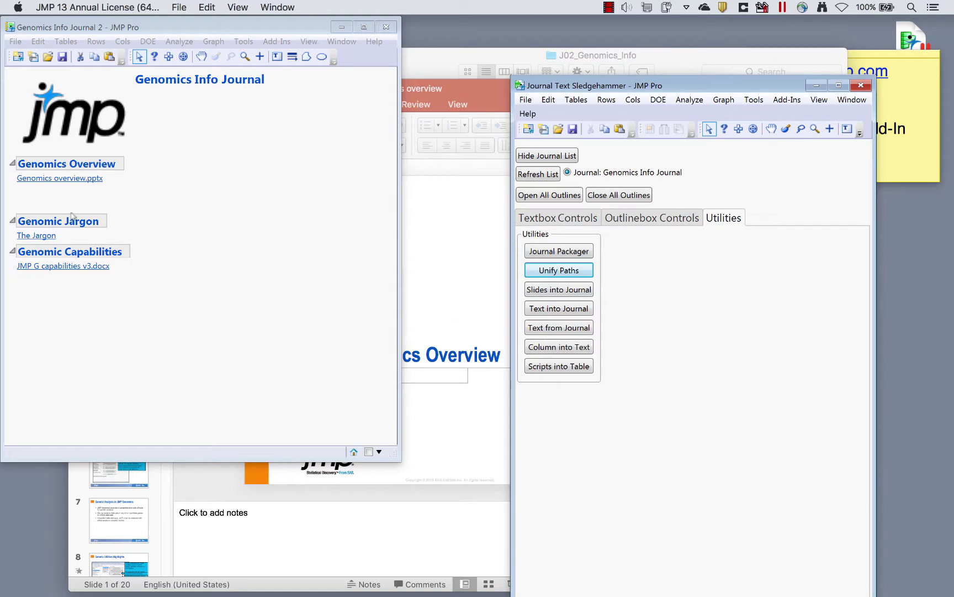
pyautogui.rightClick(61, 184)
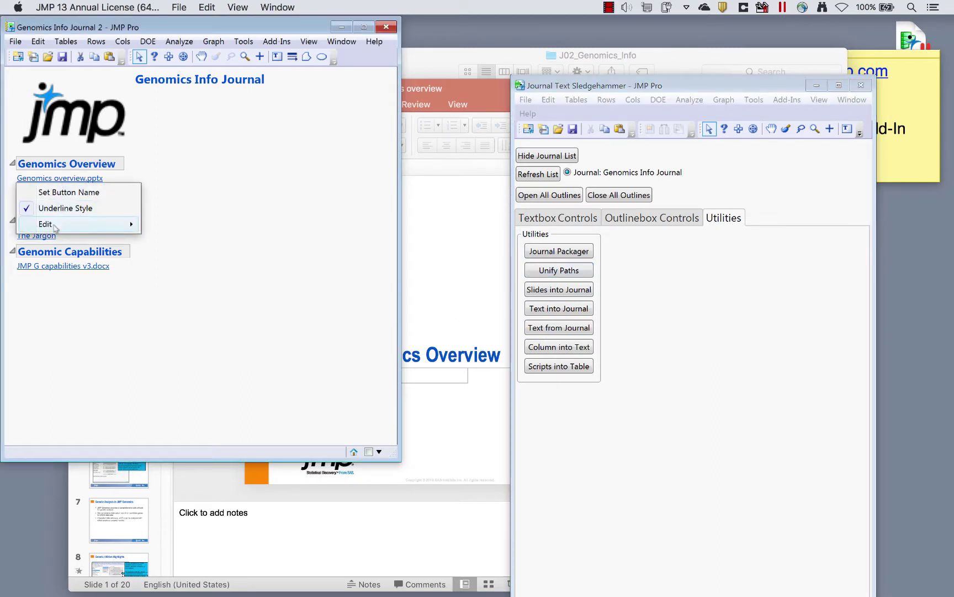
pyautogui.click(163, 223)
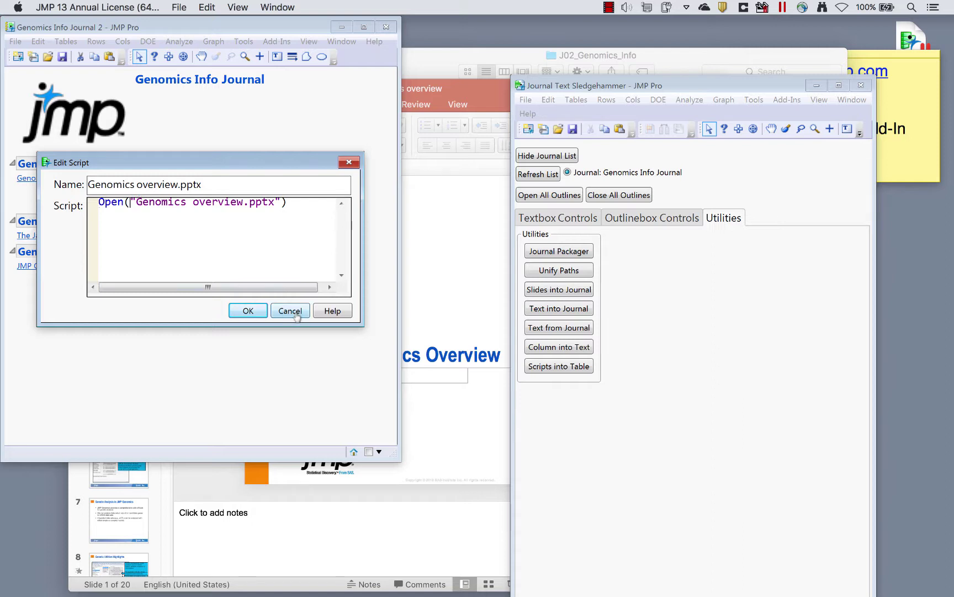
pyautogui.click(350, 163)
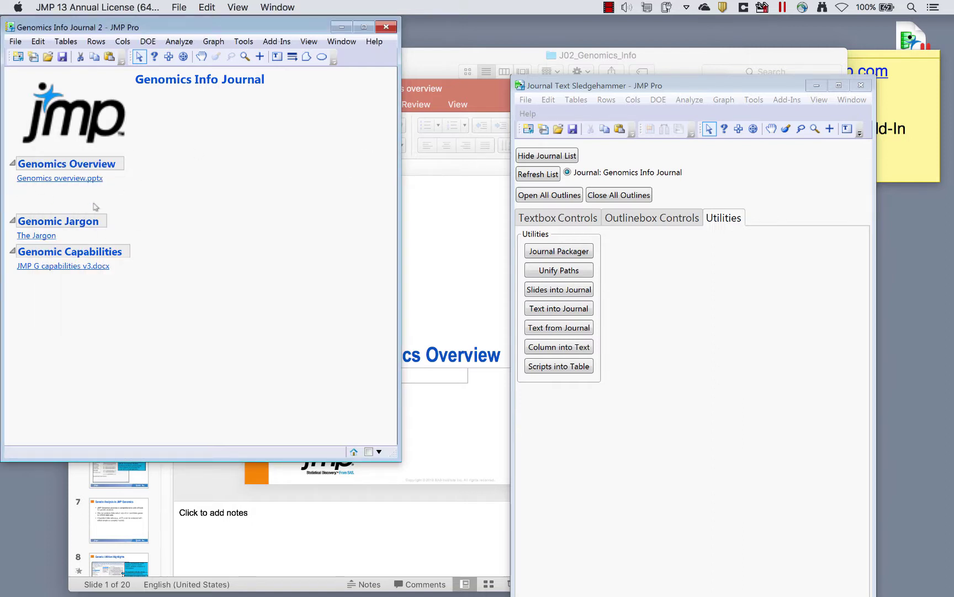
# Close the J02_Genomics_Info folder window and switch to the Genomics overview presentation in PowerPoint, moving its window fully into view.
pyautogui.click(651, 56)
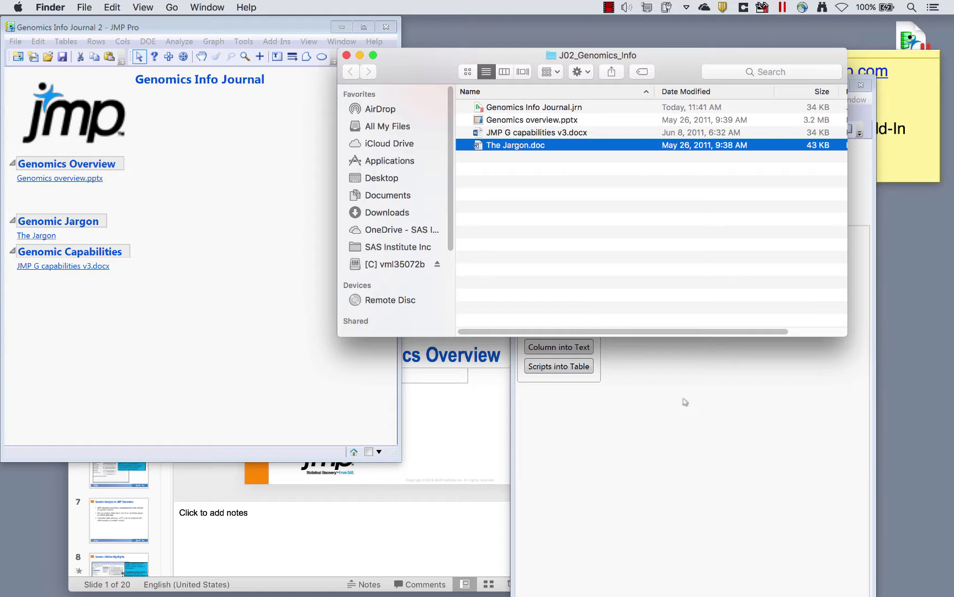
pyautogui.click(700, 459)
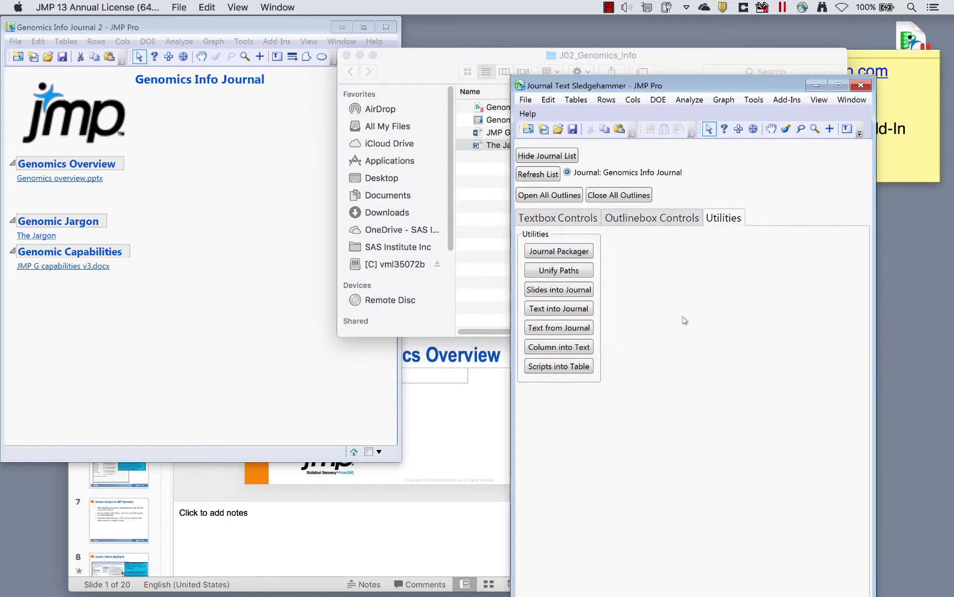
pyautogui.click(448, 66)
pyautogui.click(347, 55)
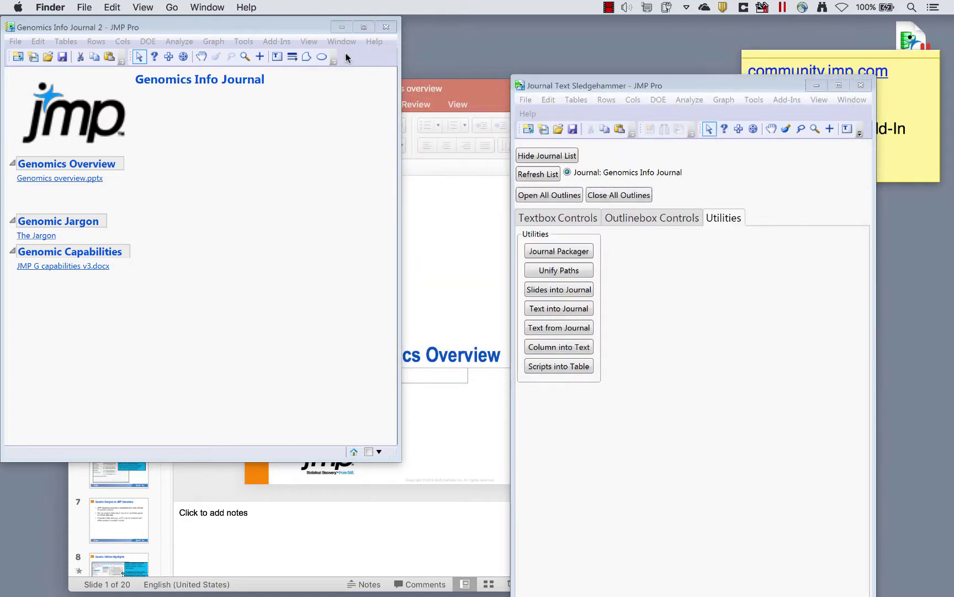
pyautogui.click(452, 222)
pyautogui.moveTo(460, 89); pyautogui.dragTo(469, 55)
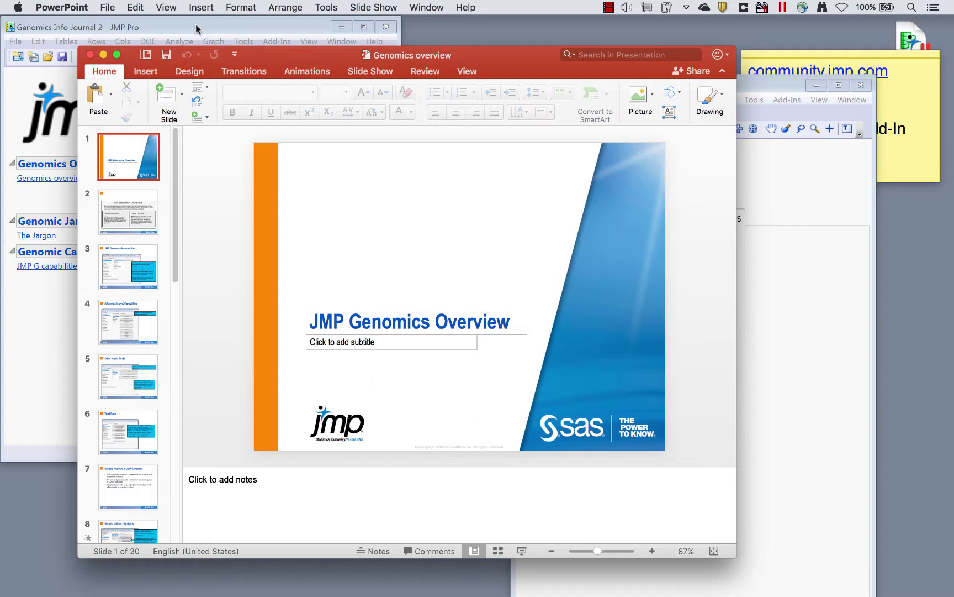
pyautogui.click(108, 7)
pyautogui.click(127, 107)
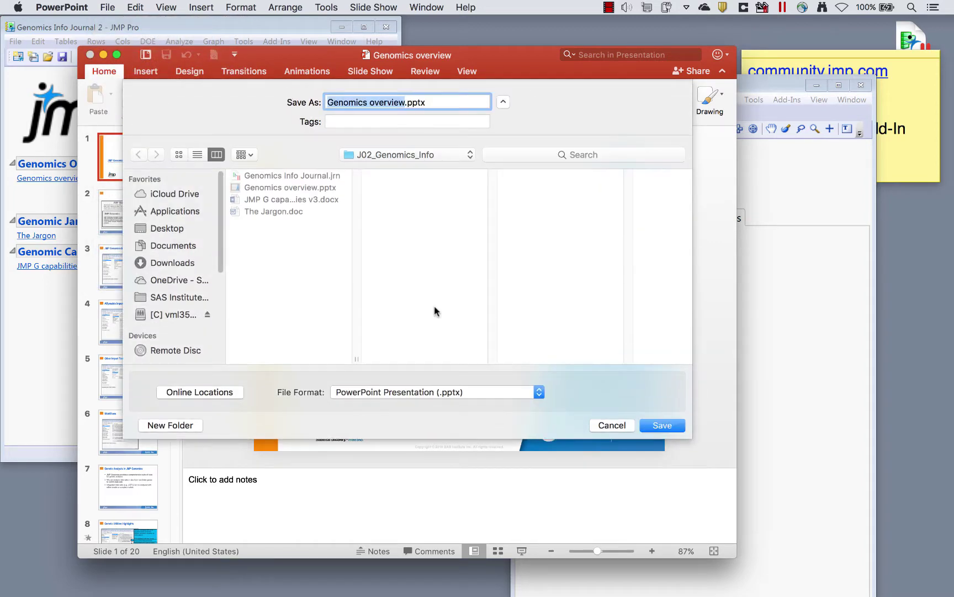
pyautogui.click(461, 393)
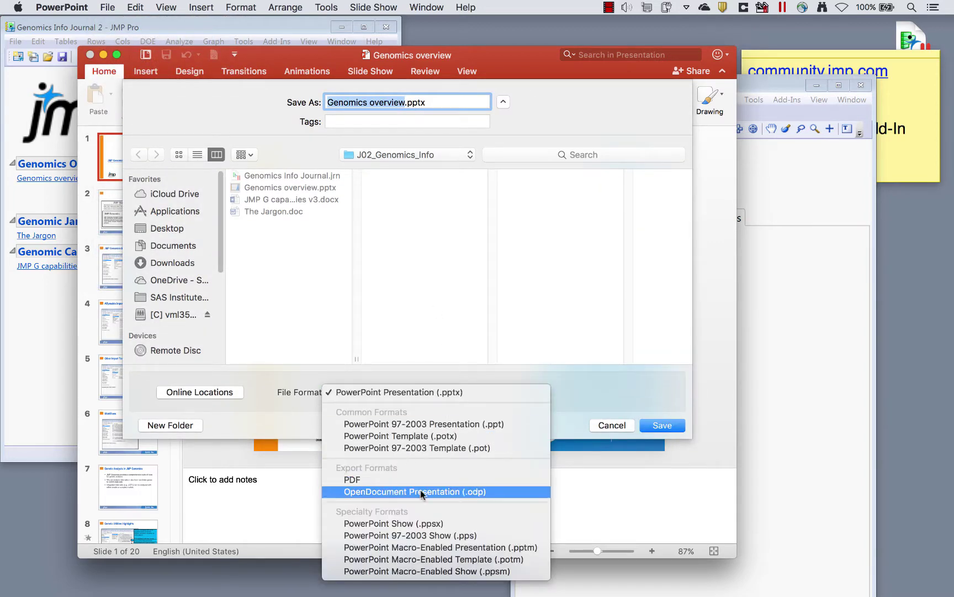
pyautogui.click(473, 265)
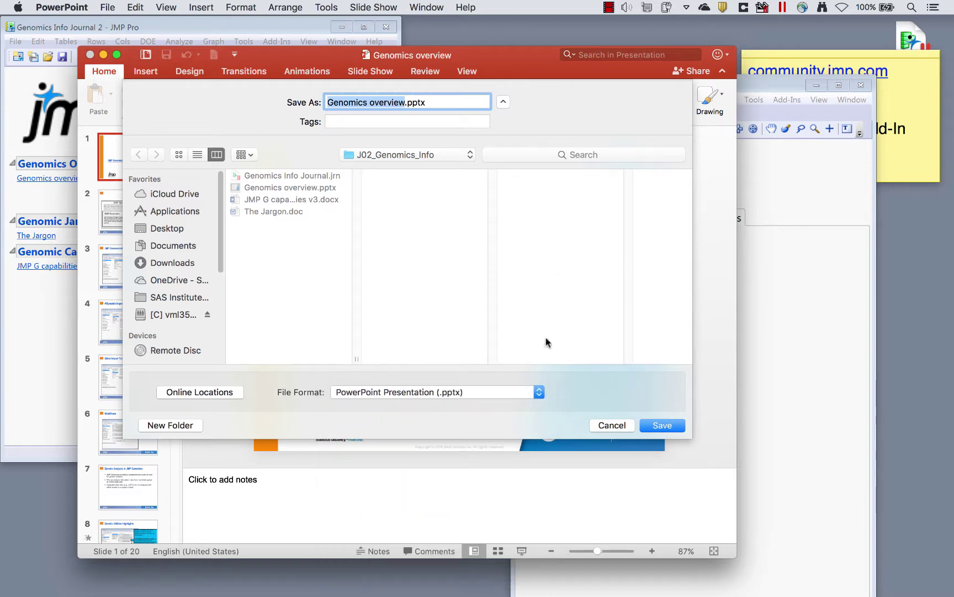
pyautogui.click(612, 426)
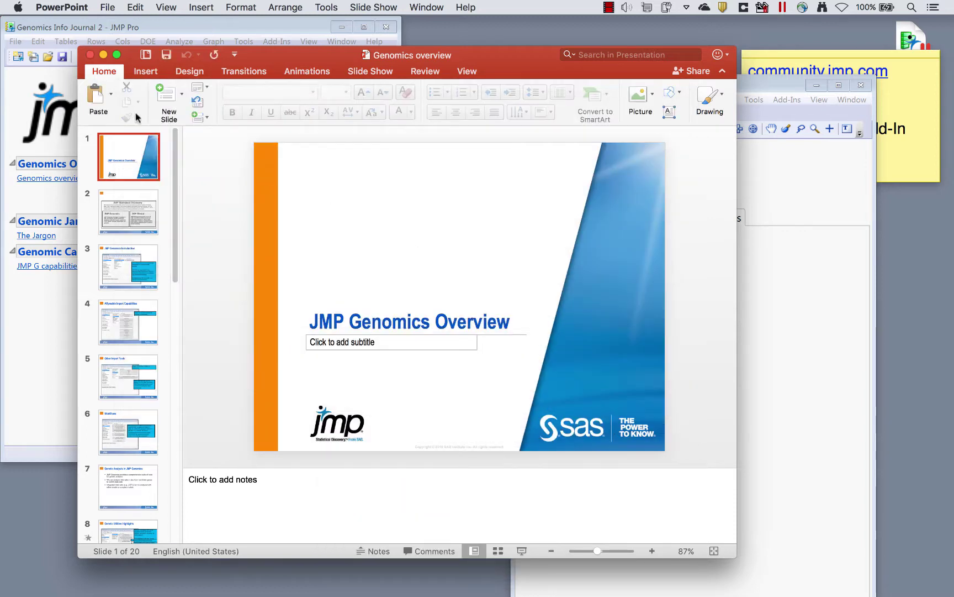
# Export every slide of the Genomics overview presentation as 720 x 540 PNG images into J02_Genomics_Info, and close the presentation.
pyautogui.click(107, 6)
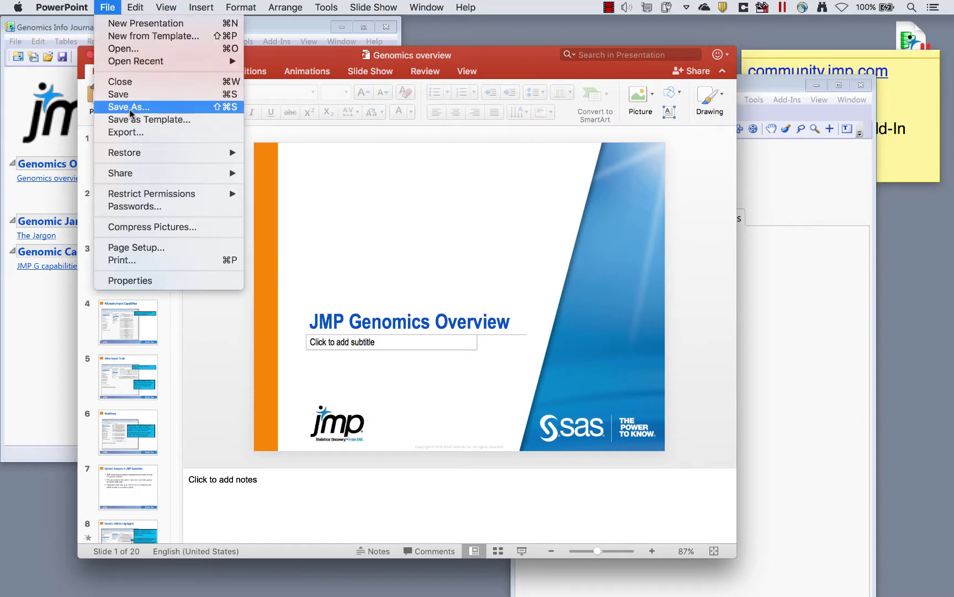
pyautogui.click(128, 133)
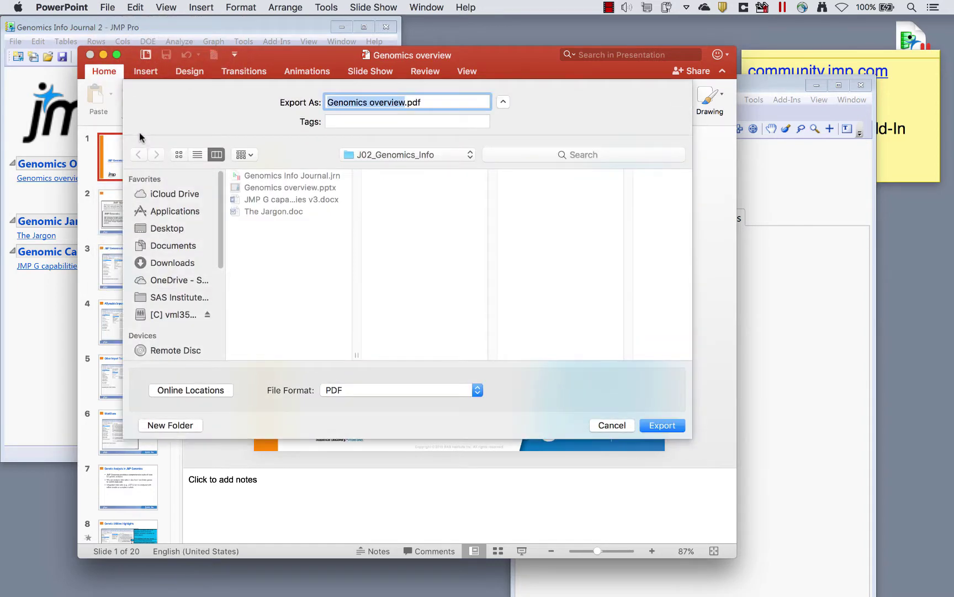
pyautogui.click(383, 395)
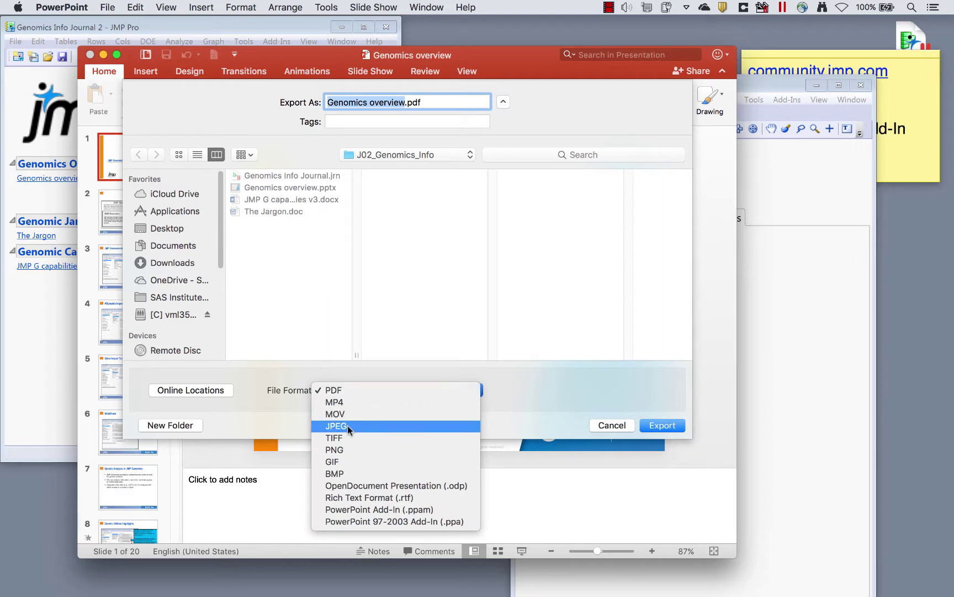
pyautogui.click(346, 450)
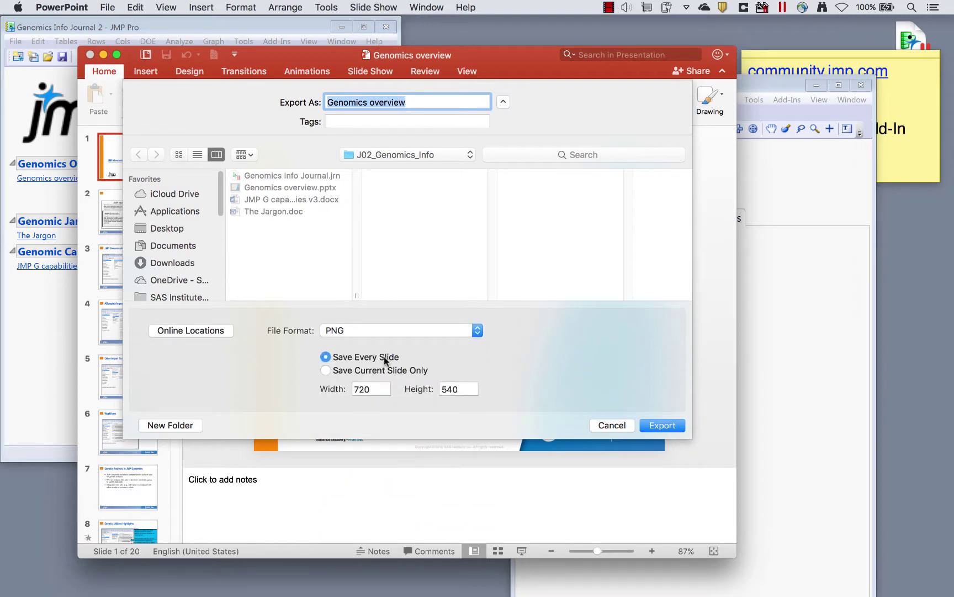
pyautogui.click(662, 429)
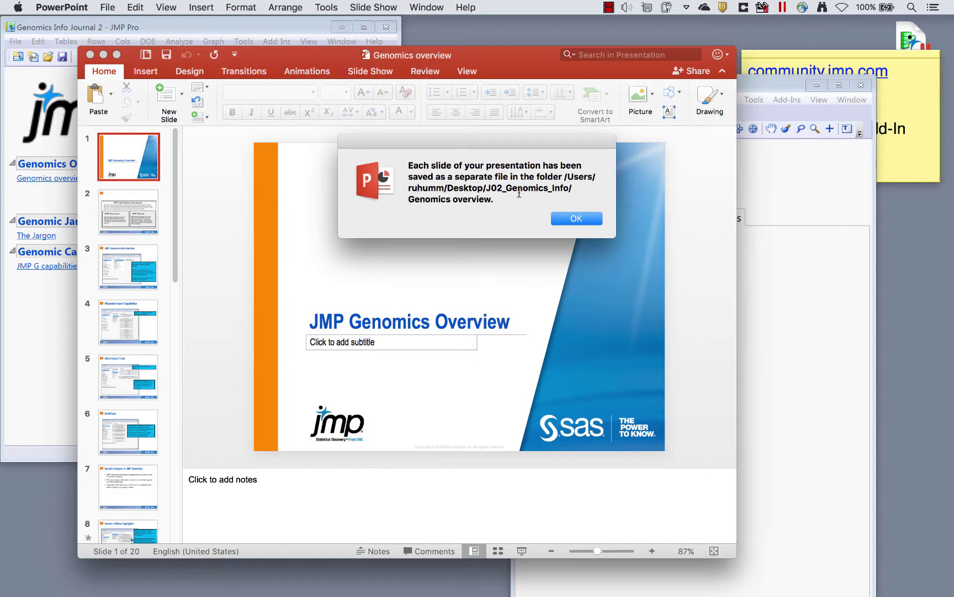
pyautogui.click(577, 219)
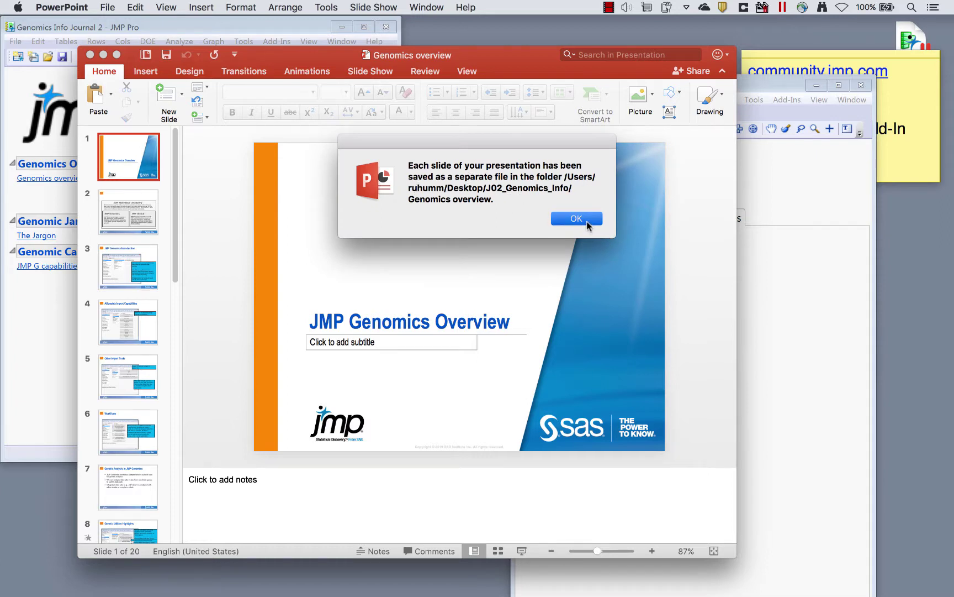
pyautogui.click(89, 55)
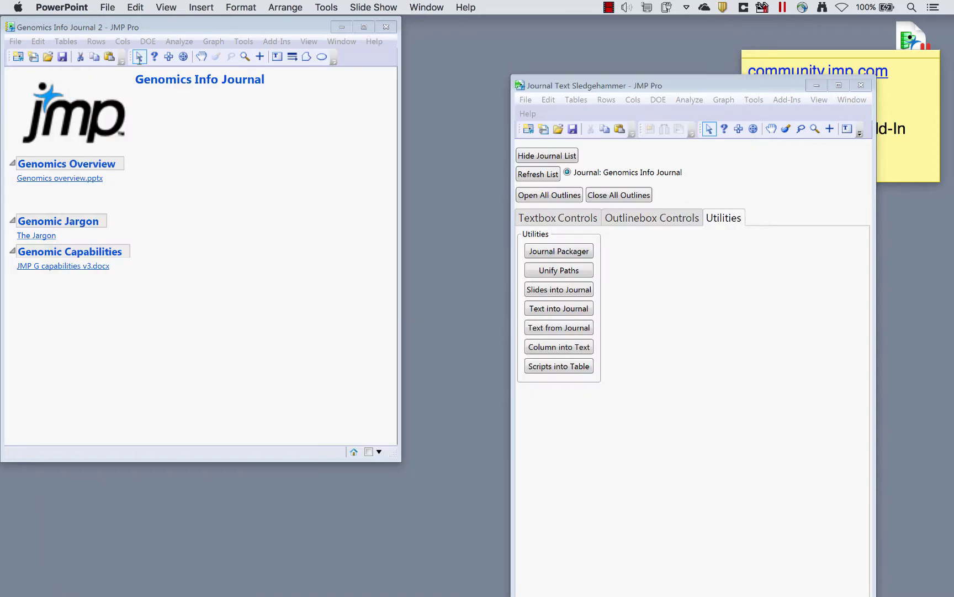
# Move the add-in window aside and check the exported slide images in the Genomics overview subfolder of J02_Genomics_Info in Finder.
pyautogui.moveTo(608, 88); pyautogui.dragTo(591, 206)
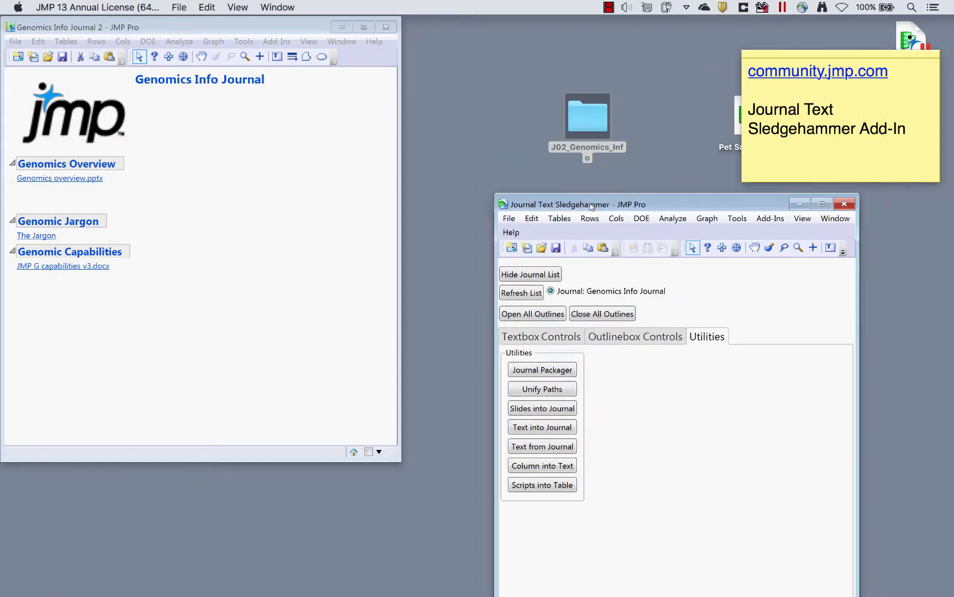
pyautogui.doubleClick(585, 115)
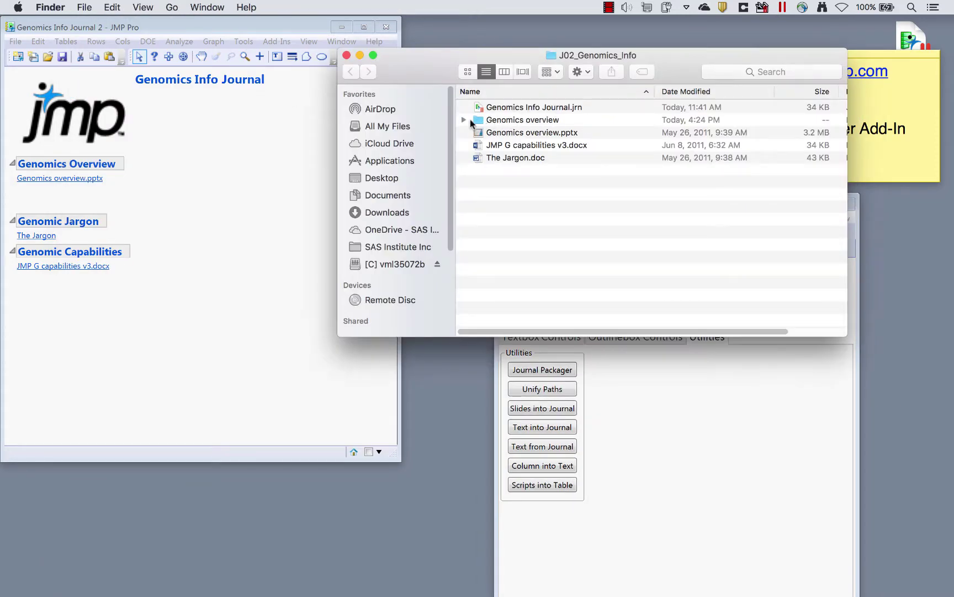
pyautogui.click(468, 121)
pyautogui.click(464, 120)
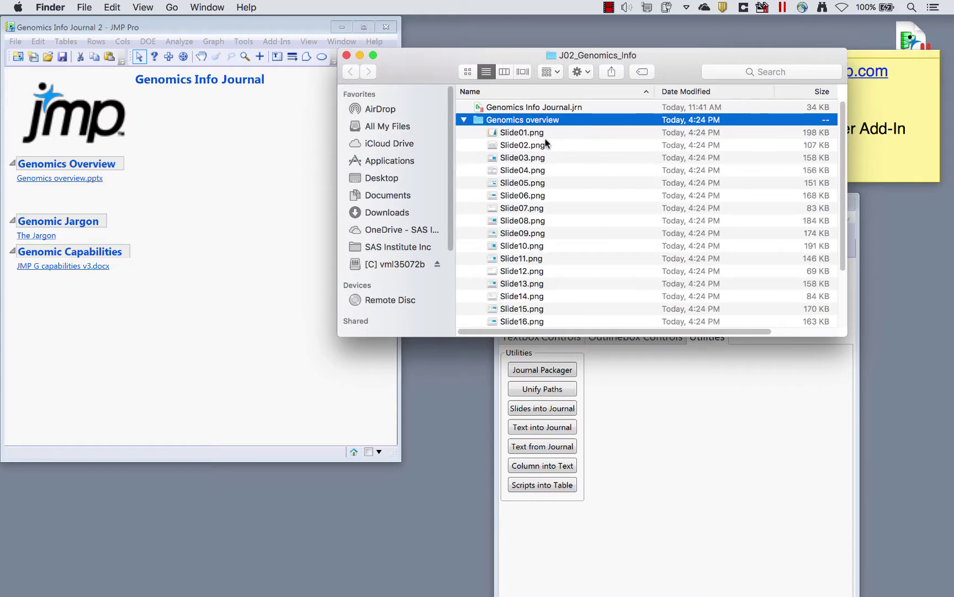
pyautogui.click(465, 120)
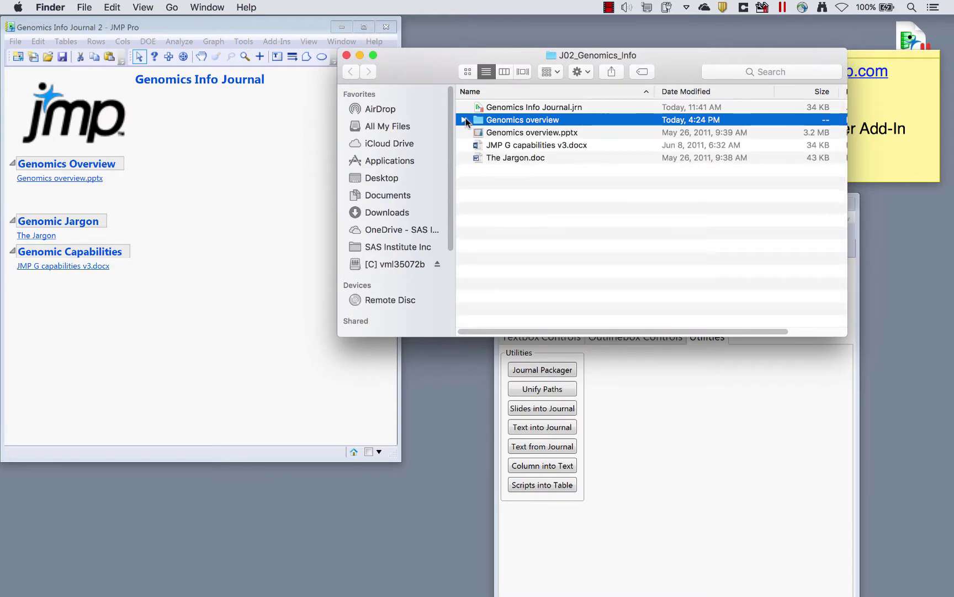
# Back in JMP, build a slideshow journal from the Genomics overview folder, naming the parent outline Genomimcs Overview, with Standard (3:4) ratio and .png images.
pyautogui.click(635, 349)
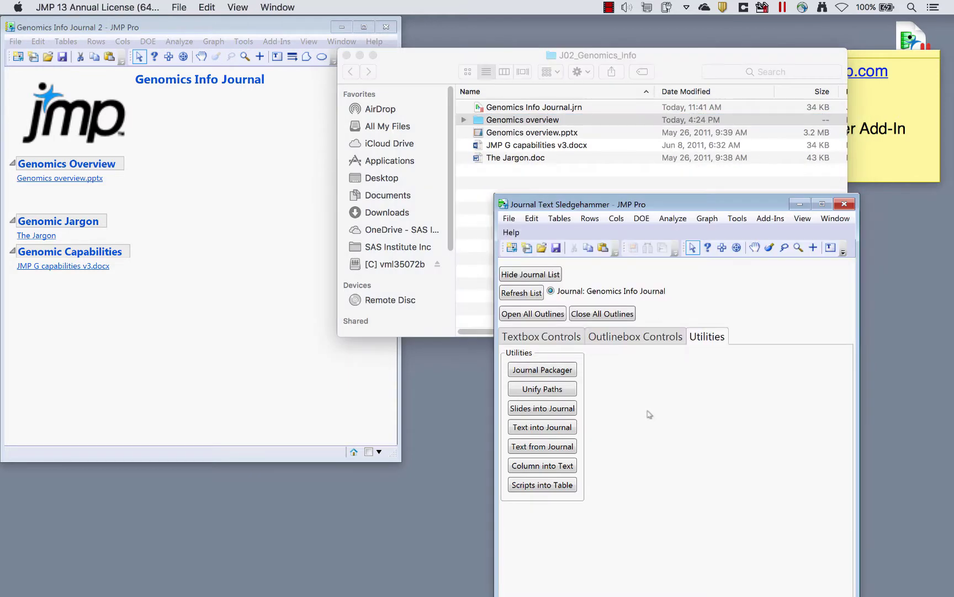
pyautogui.click(538, 412)
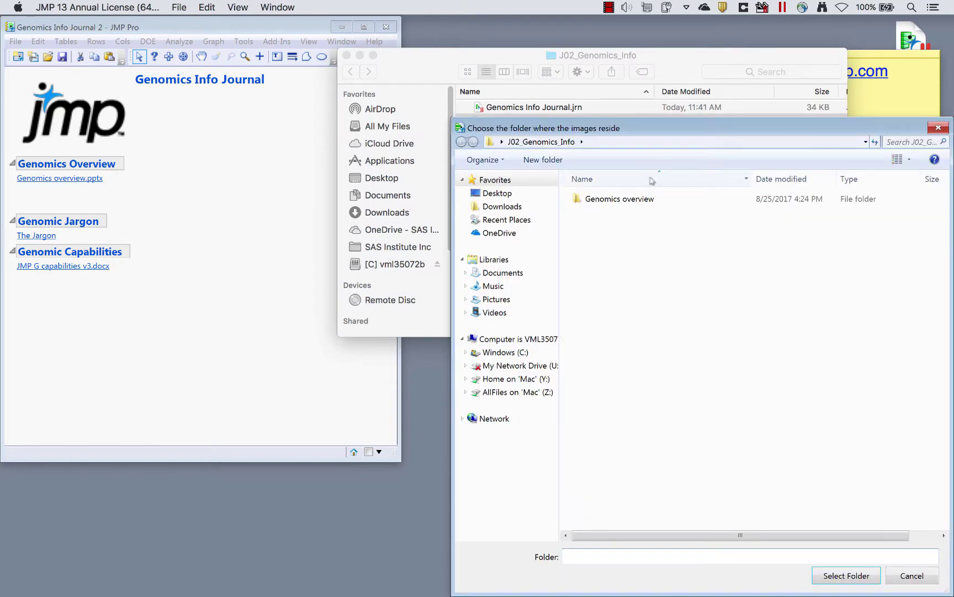
pyautogui.click(630, 200)
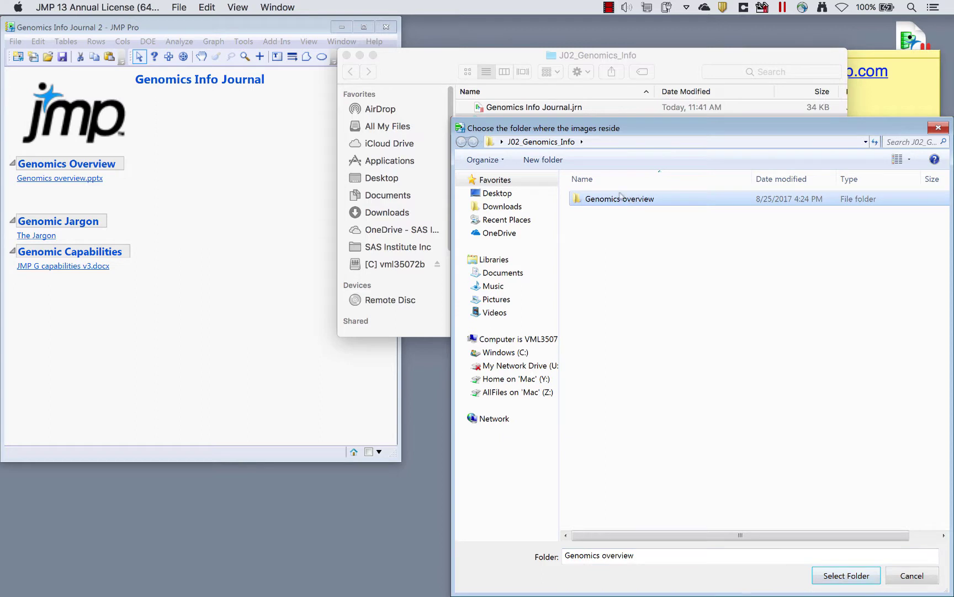
pyautogui.click(852, 580)
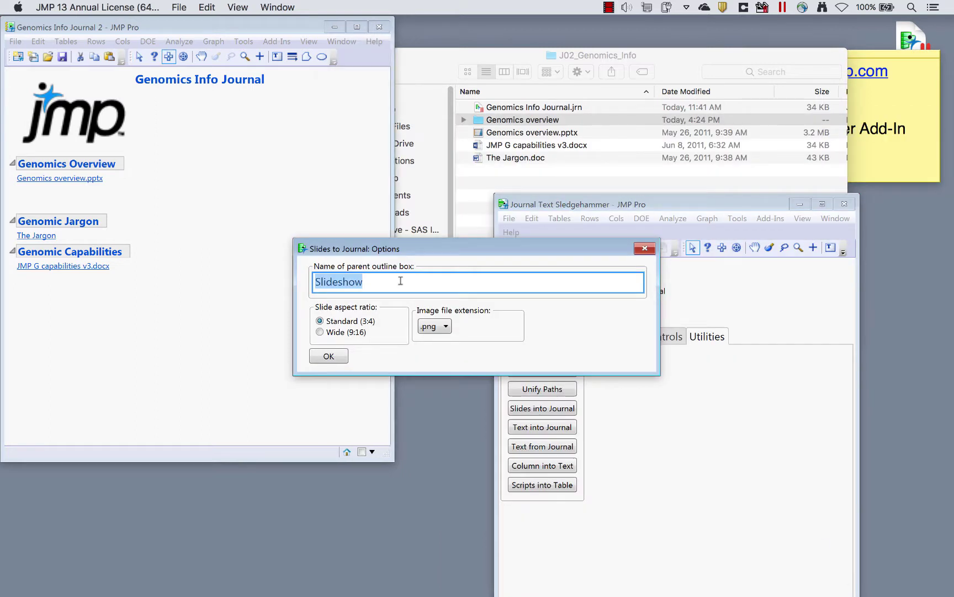
pyautogui.write('Genomimcs Overview')
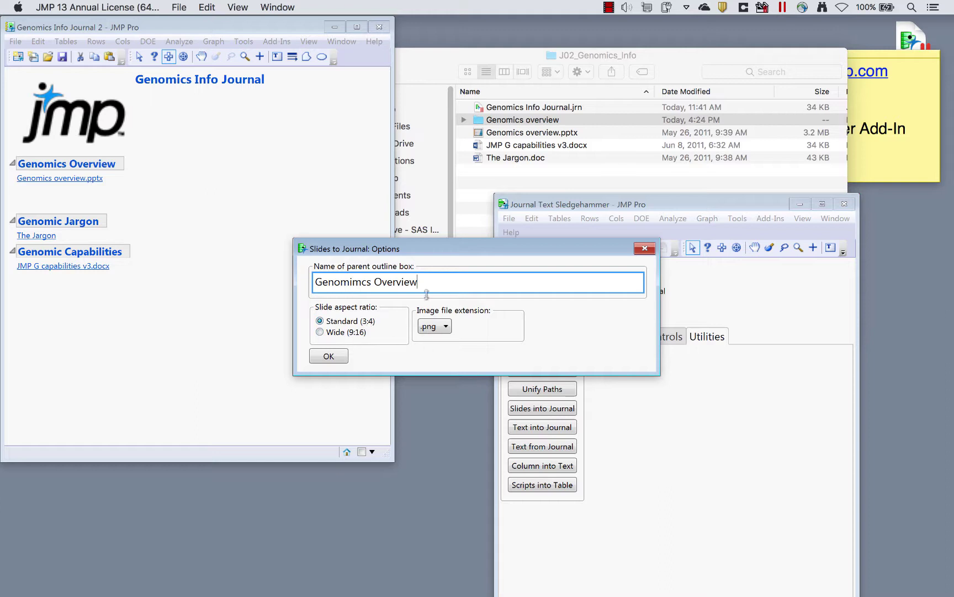
pyautogui.click(326, 357)
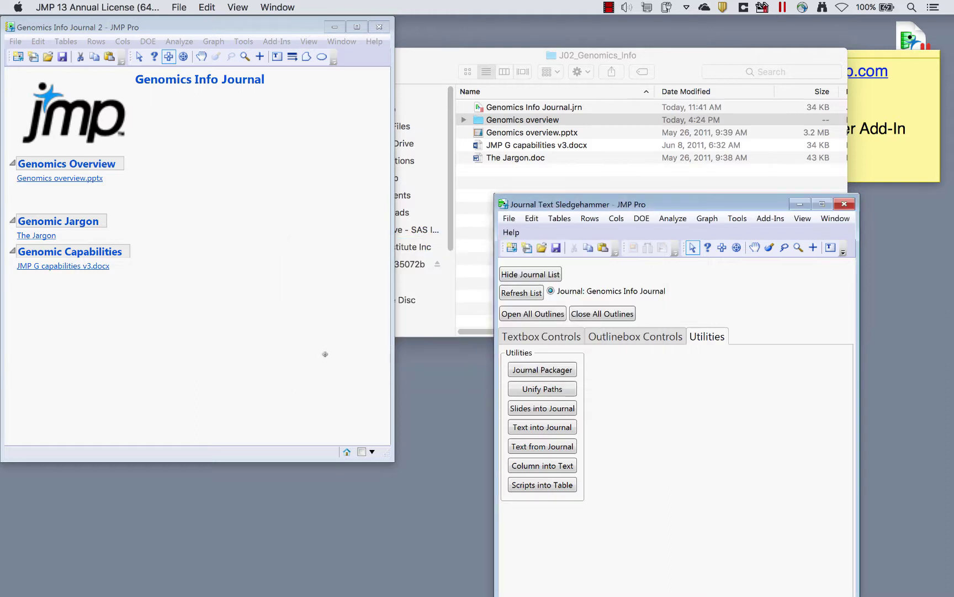
# Move the new slideshow journal next to the Genomics Info Journal and page through its slides up to slide 6.
pyautogui.moveTo(736, 178); pyautogui.dragTo(351, 70)
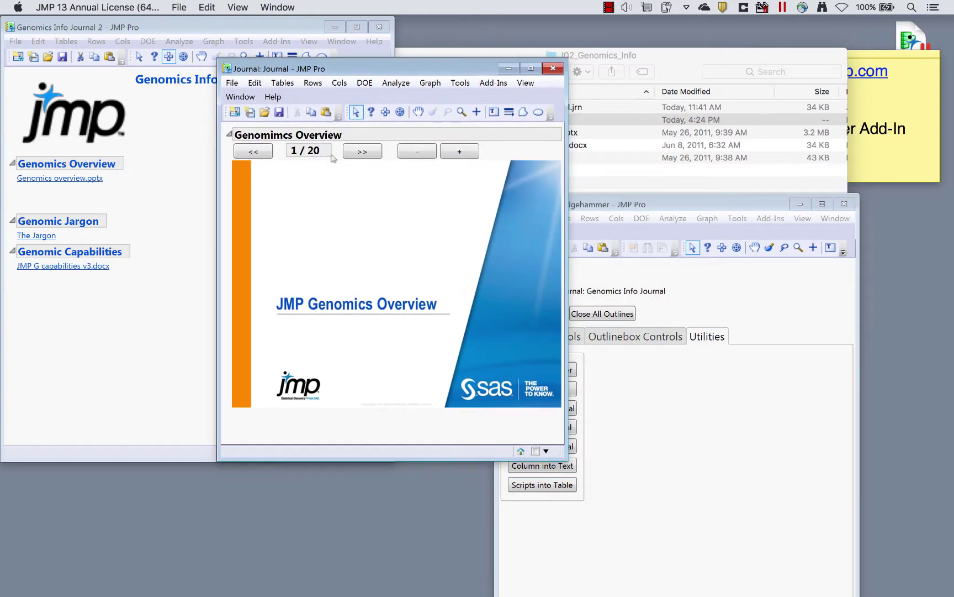
pyautogui.click(260, 153)
pyautogui.click(364, 152)
pyautogui.click(363, 152)
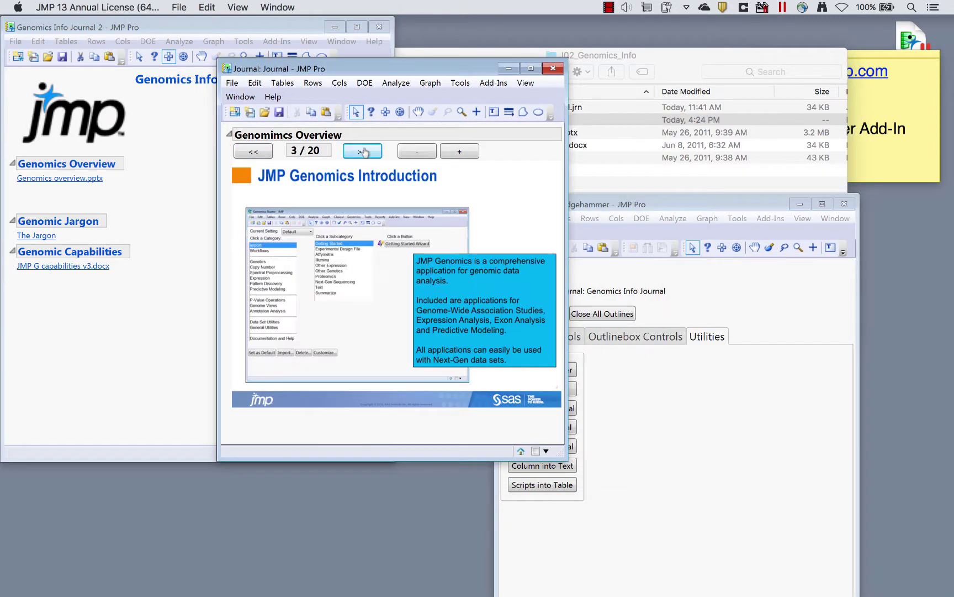
pyautogui.click(363, 152)
pyautogui.click(364, 151)
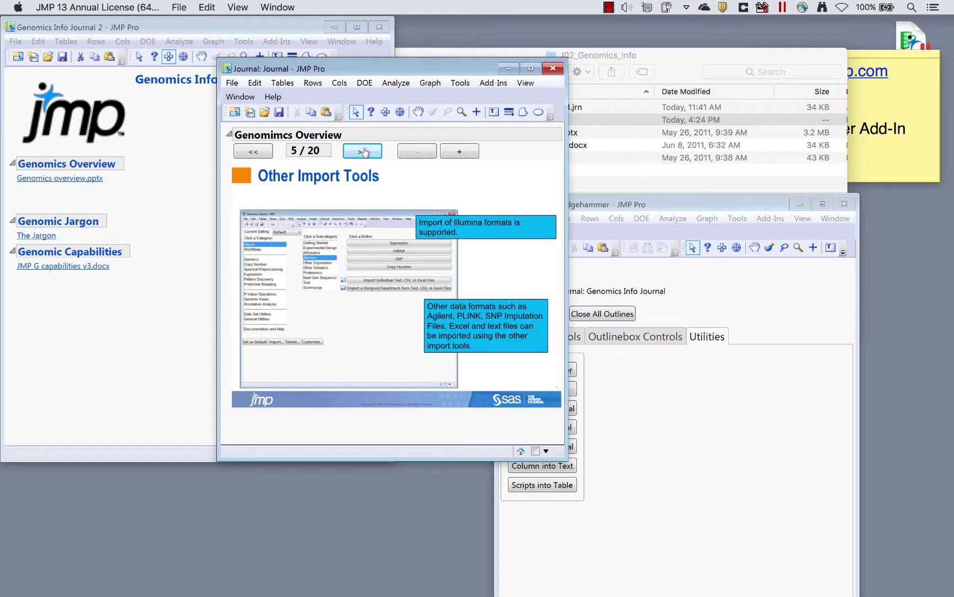
pyautogui.click(363, 152)
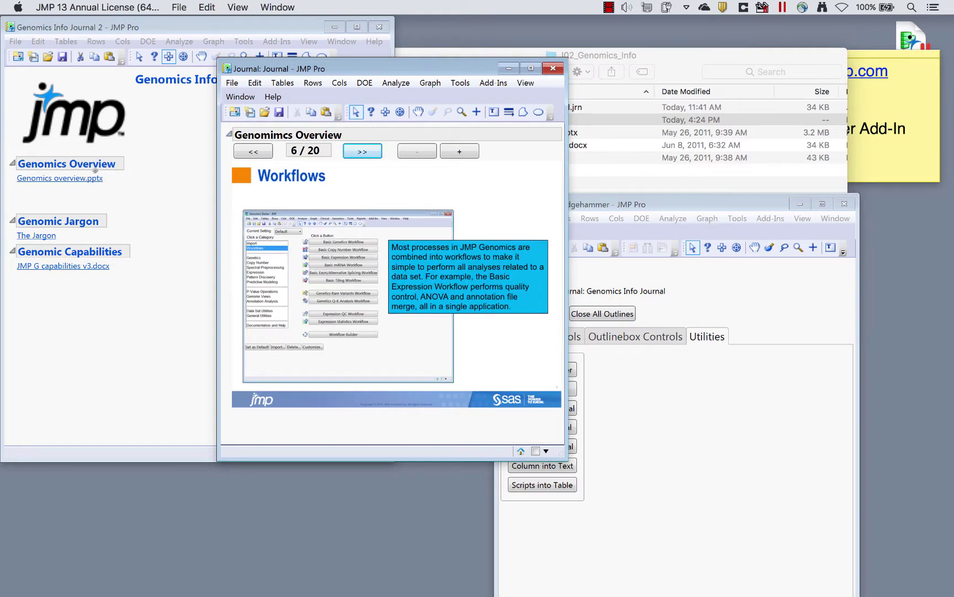
# Move the Genomics Overview outline with its presentation link from the Genomics Info Journal to above the slideshow in the new journal.
pyautogui.click(385, 112)
pyautogui.click(388, 129)
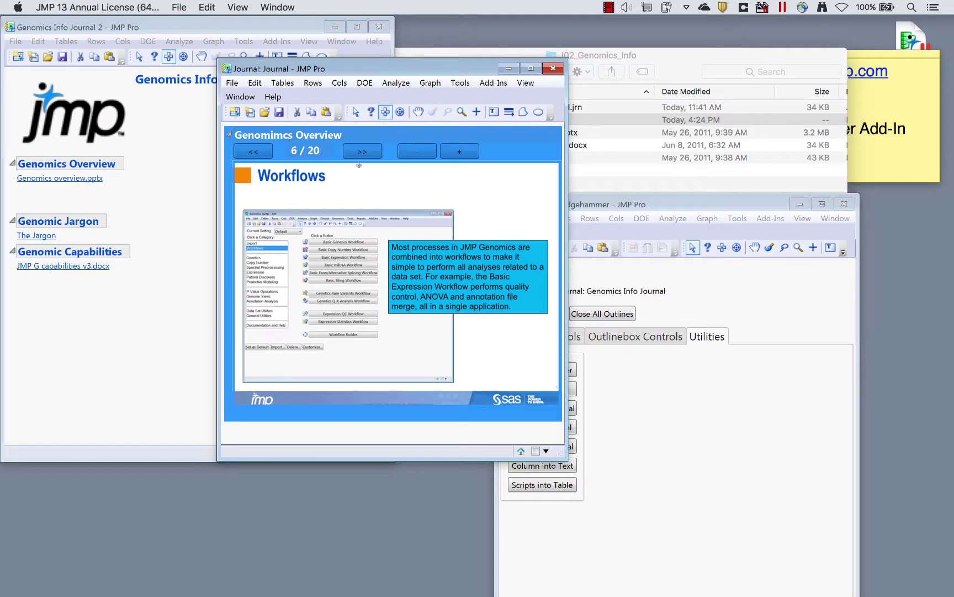
pyautogui.click(418, 135)
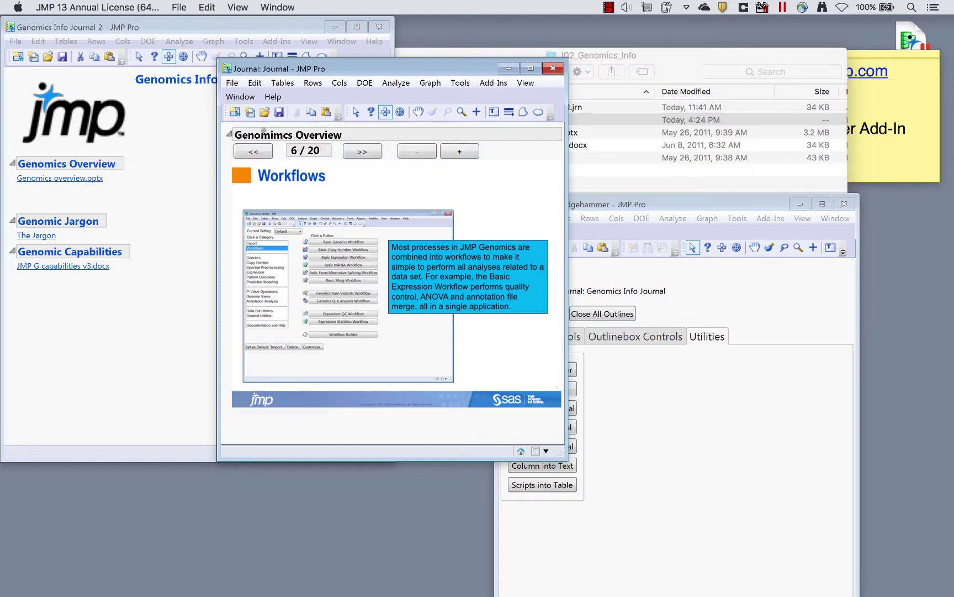
pyautogui.click(257, 134)
pyautogui.click(257, 134)
pyautogui.click(50, 162)
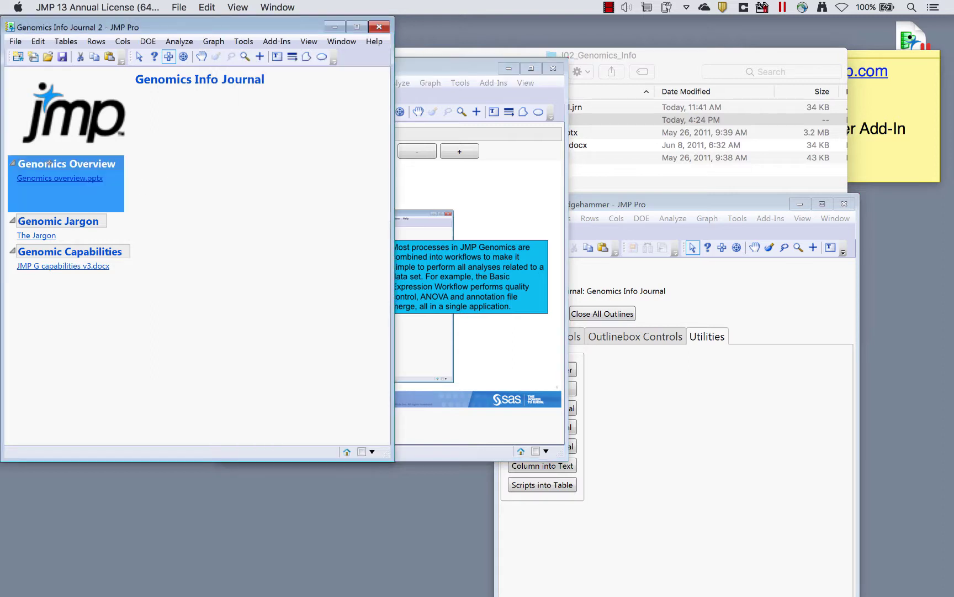
pyautogui.moveTo(127, 155); pyautogui.dragTo(426, 125)
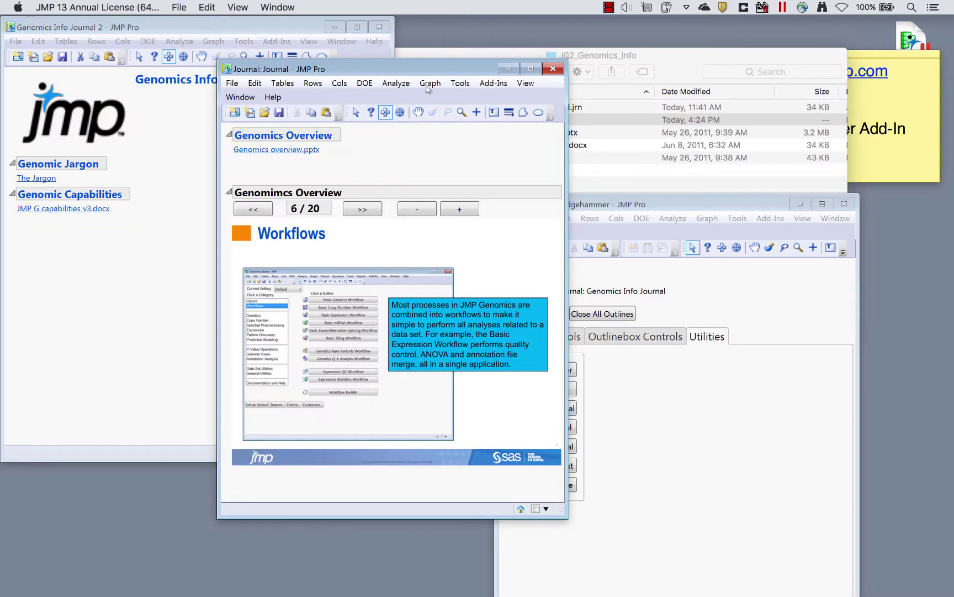
# Correct the misspelled slideshow outline title to Genomics Overview.
pyautogui.click(267, 191)
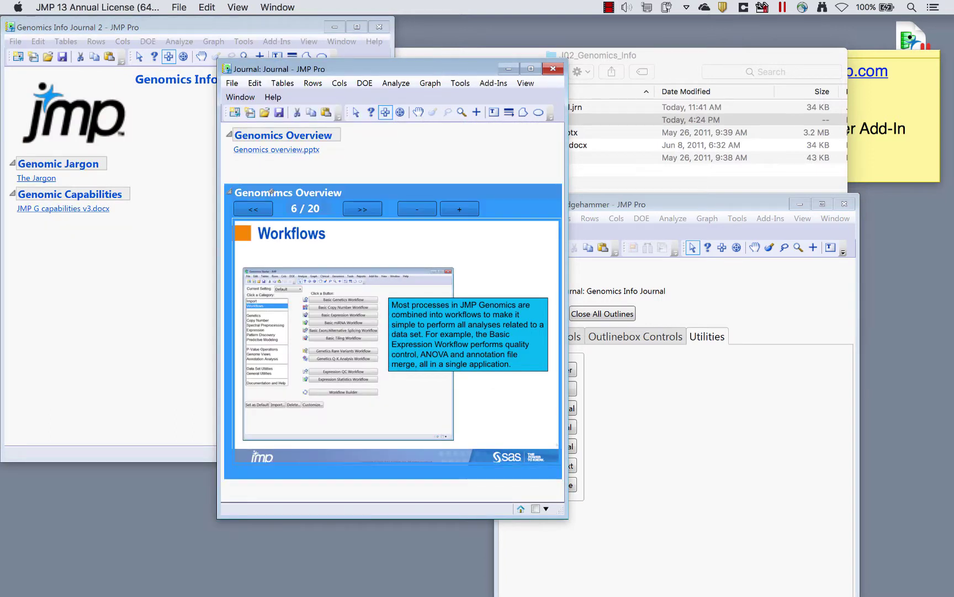
pyautogui.click(356, 112)
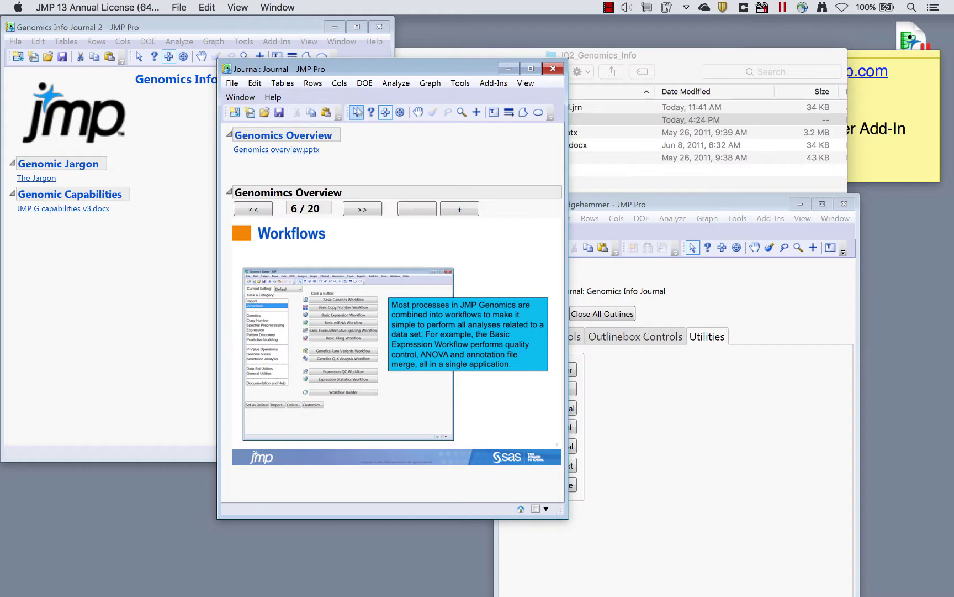
pyautogui.doubleClick(276, 194)
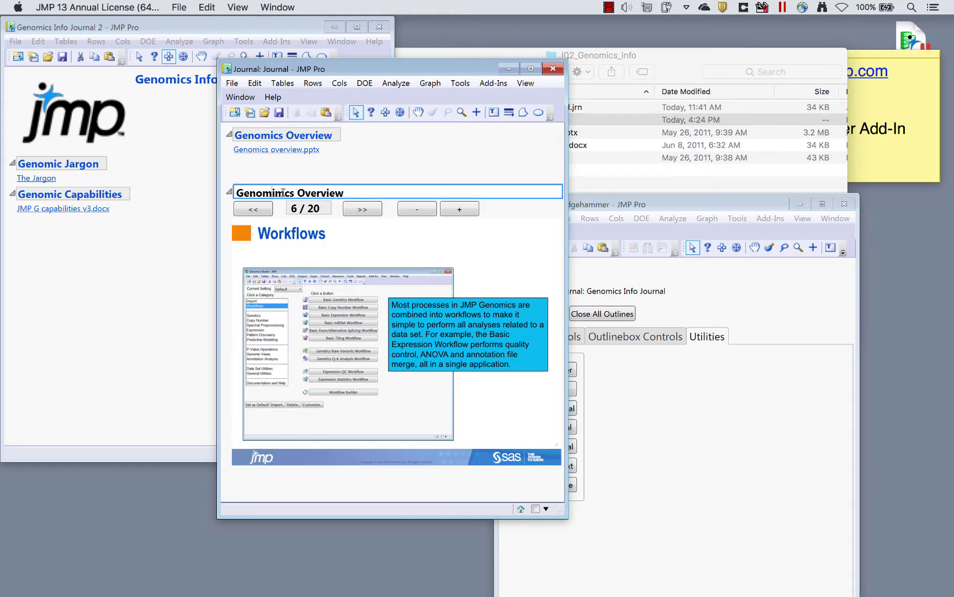
pyautogui.press('Right')
pyautogui.press('Right')
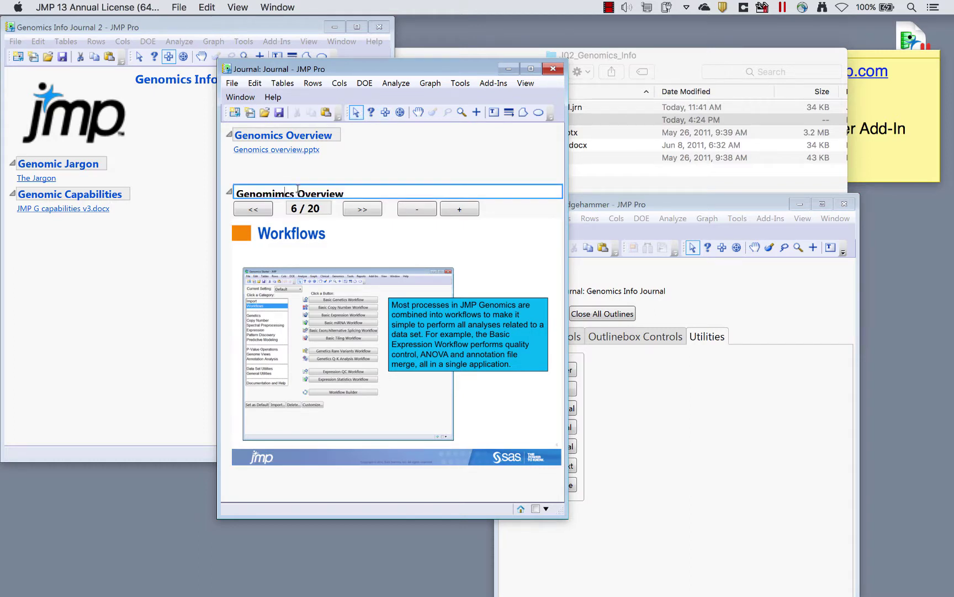
pyautogui.press('BackSpace')
pyautogui.press('Return')
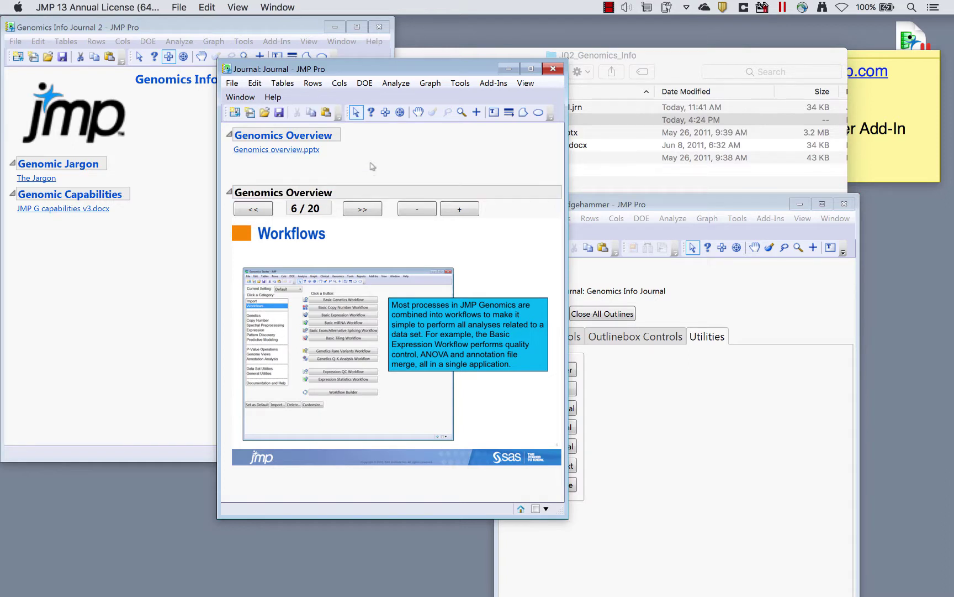
pyautogui.click(357, 113)
# Bring the add-in window beside the Genomics Info Journal, view the Text into Journal options, and close them without adding text.
pyautogui.click(112, 312)
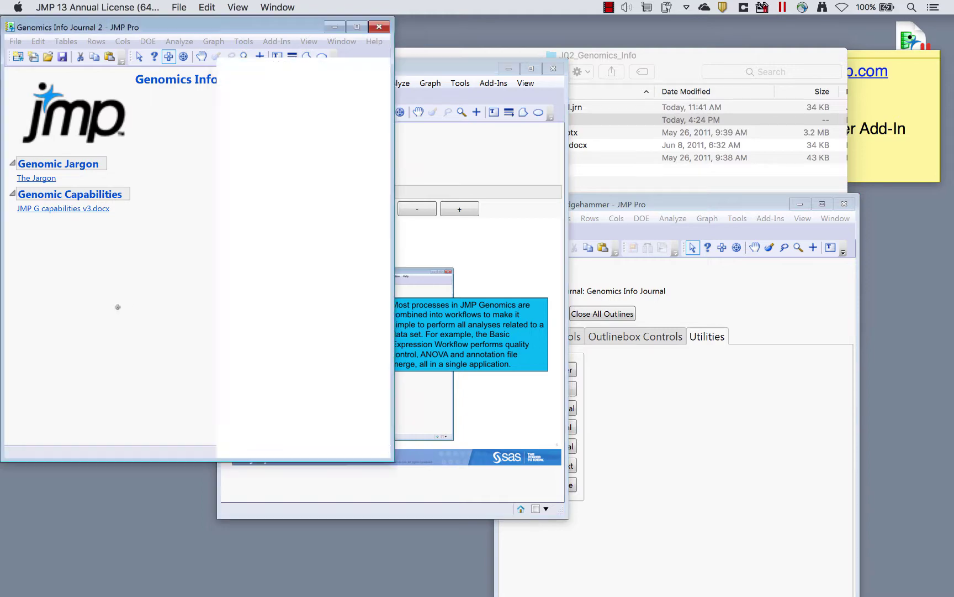
pyautogui.click(706, 207)
pyautogui.moveTo(668, 205); pyautogui.dragTo(607, 51)
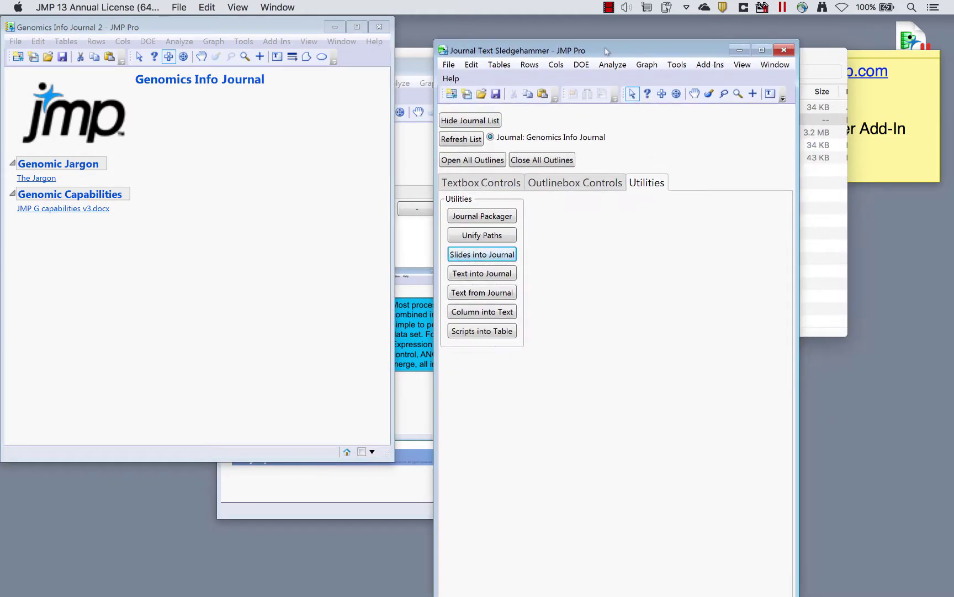
pyautogui.click(499, 292)
pyautogui.click(495, 275)
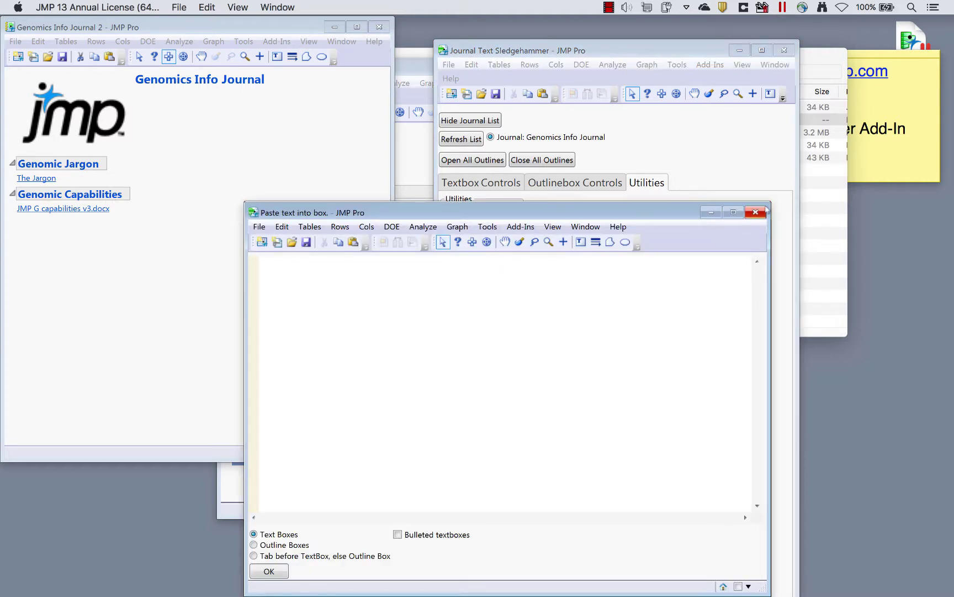
pyautogui.click(755, 212)
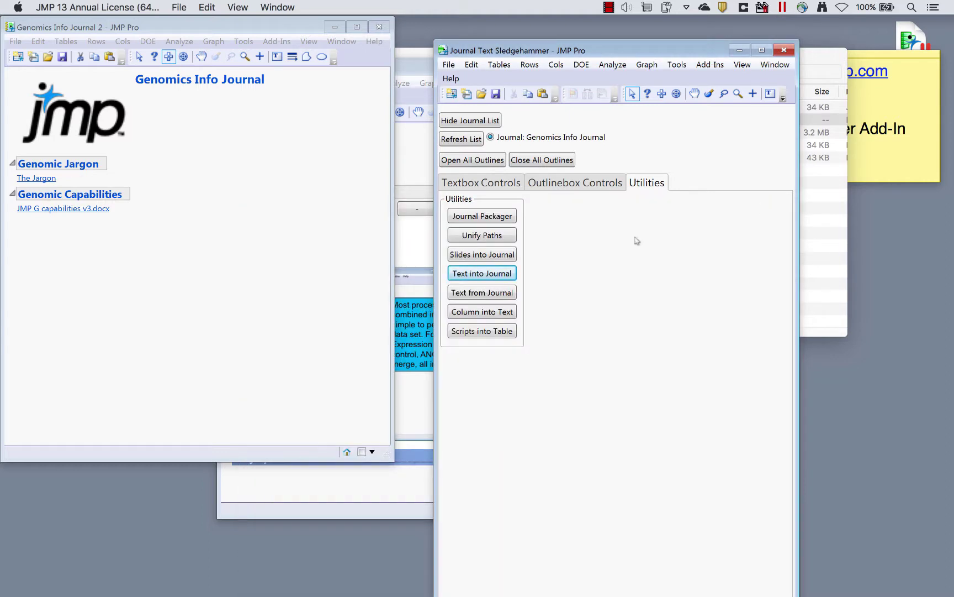
# Extract the text from the Genomics Info Journal into a data table, review its Text entries, and close it without saving.
pyautogui.click(474, 294)
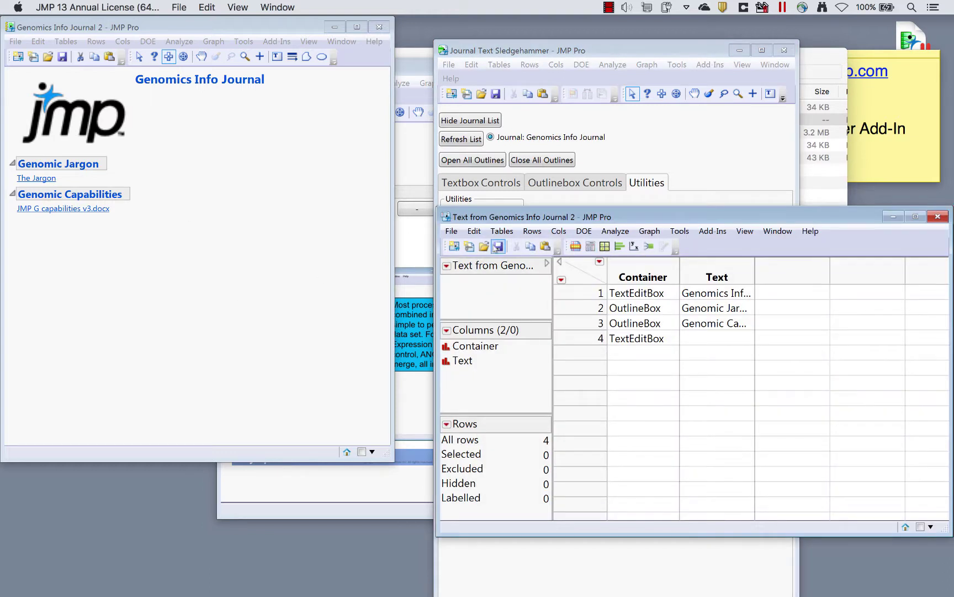
pyautogui.click(708, 297)
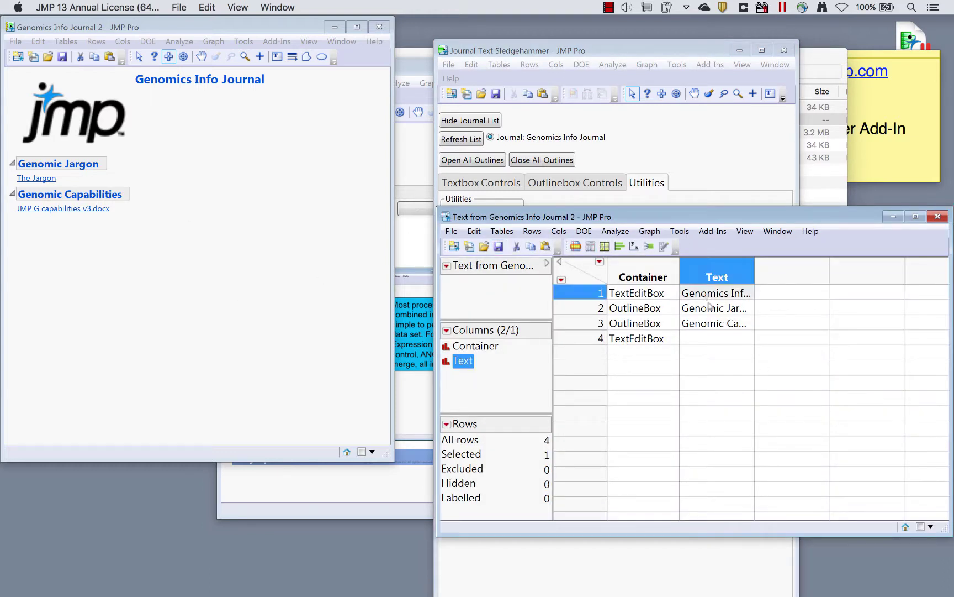
pyautogui.click(711, 308)
pyautogui.click(713, 323)
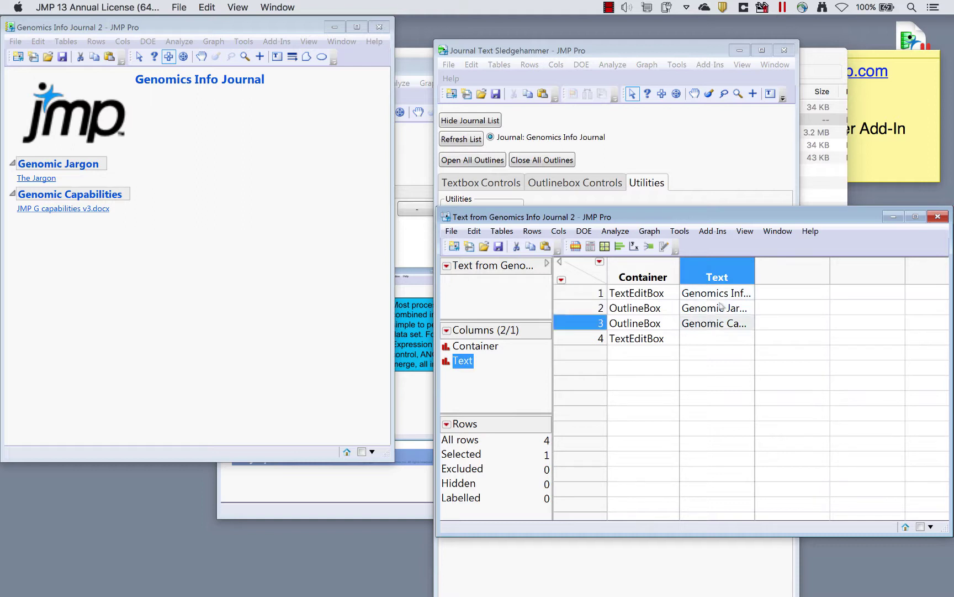
pyautogui.click(938, 217)
pyautogui.click(474, 337)
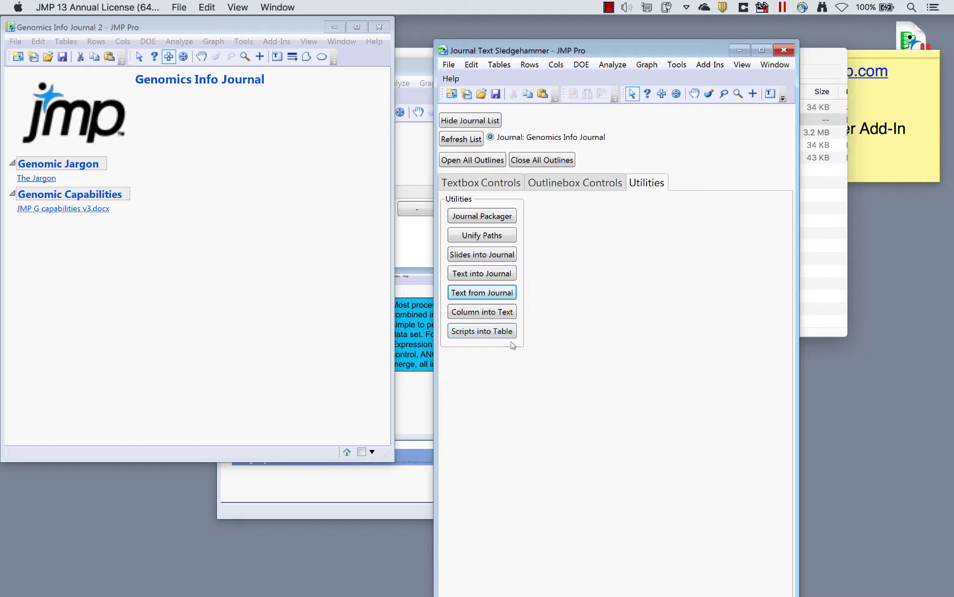
# List the journal's button scripts in a data table, review the Script entry of each link, and close it without saving.
pyautogui.click(496, 333)
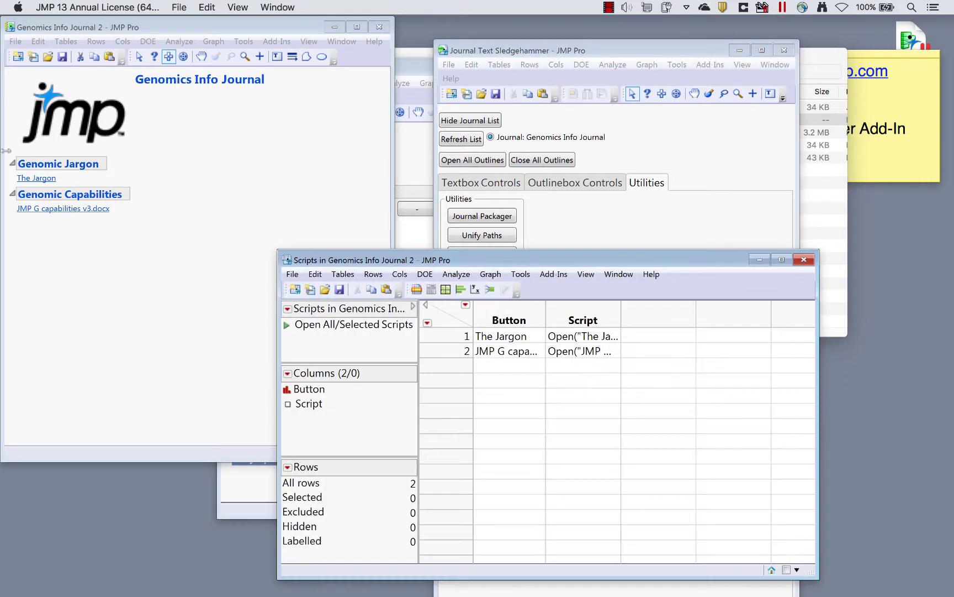
pyautogui.click(568, 342)
pyautogui.click(567, 353)
pyautogui.click(574, 341)
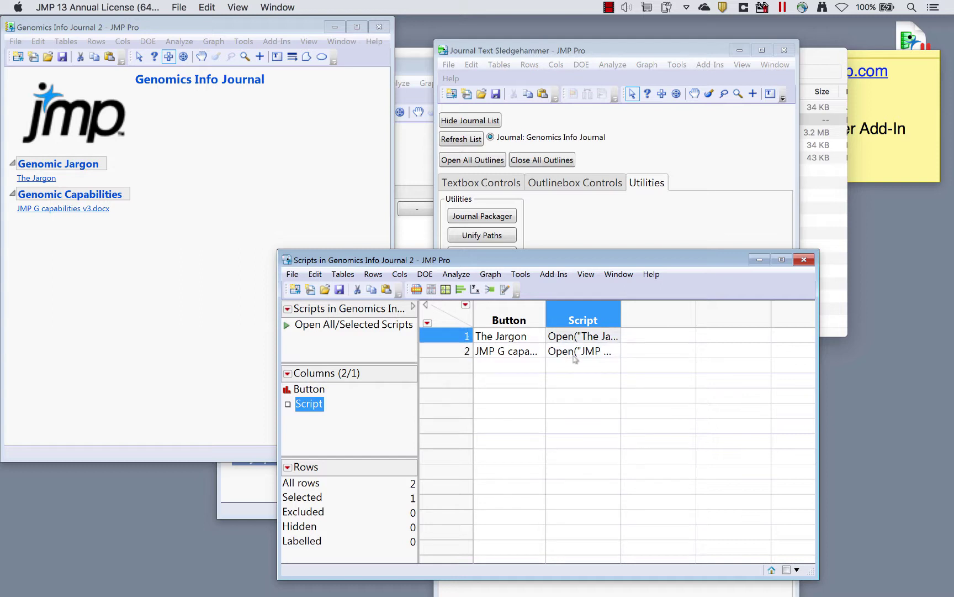
pyautogui.click(574, 355)
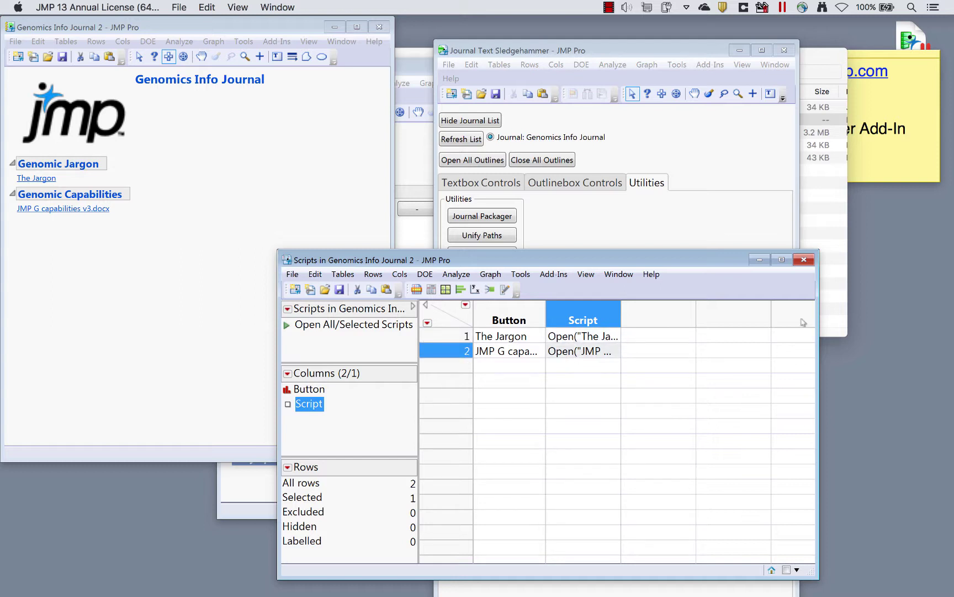
pyautogui.click(804, 260)
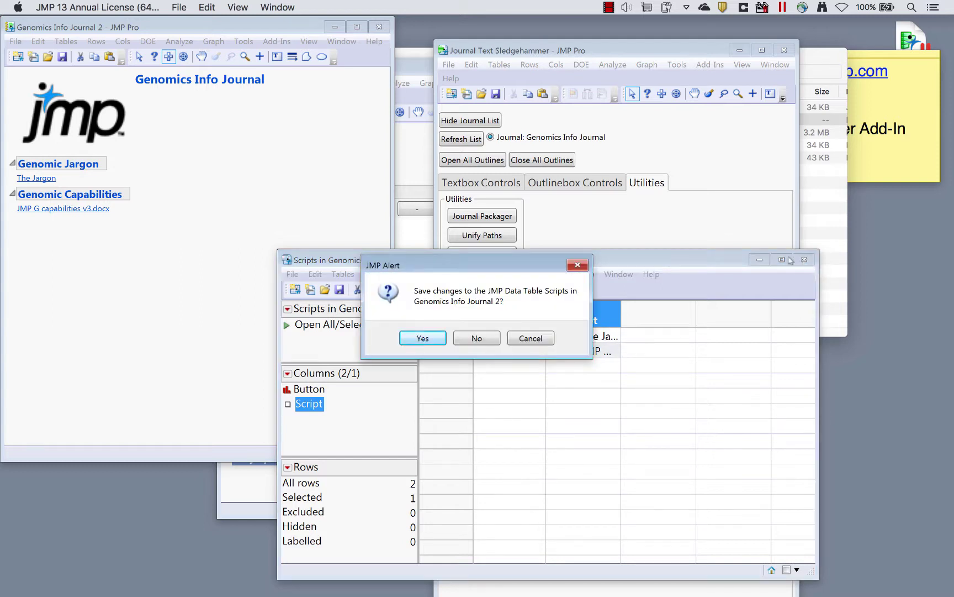
pyautogui.click(476, 338)
# Close the slideshow journal without saving, and close the J02_Genomics_Info folder window in Finder.
pyautogui.moveTo(624, 51); pyautogui.dragTo(696, 46)
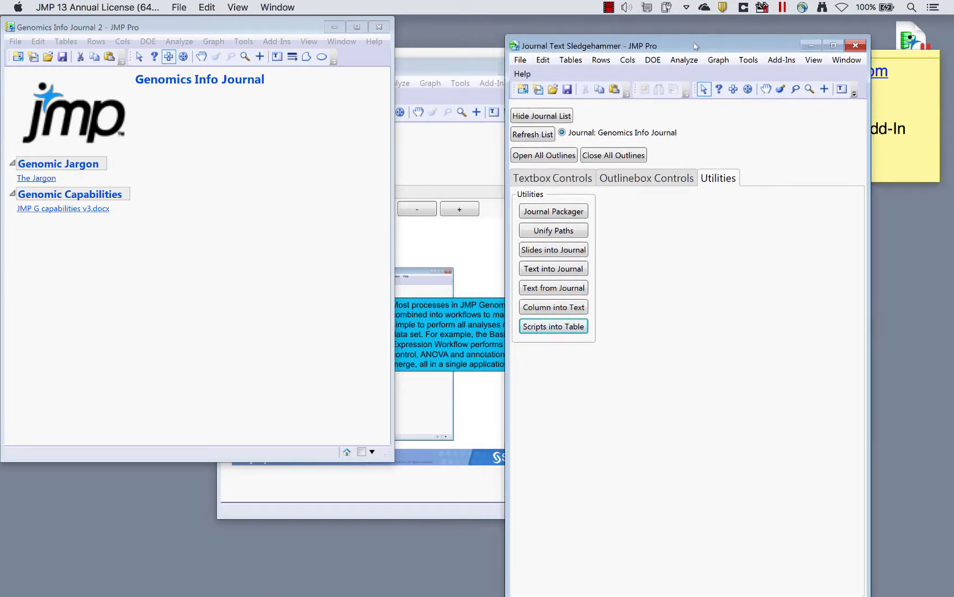
pyautogui.click(464, 147)
pyautogui.click(553, 68)
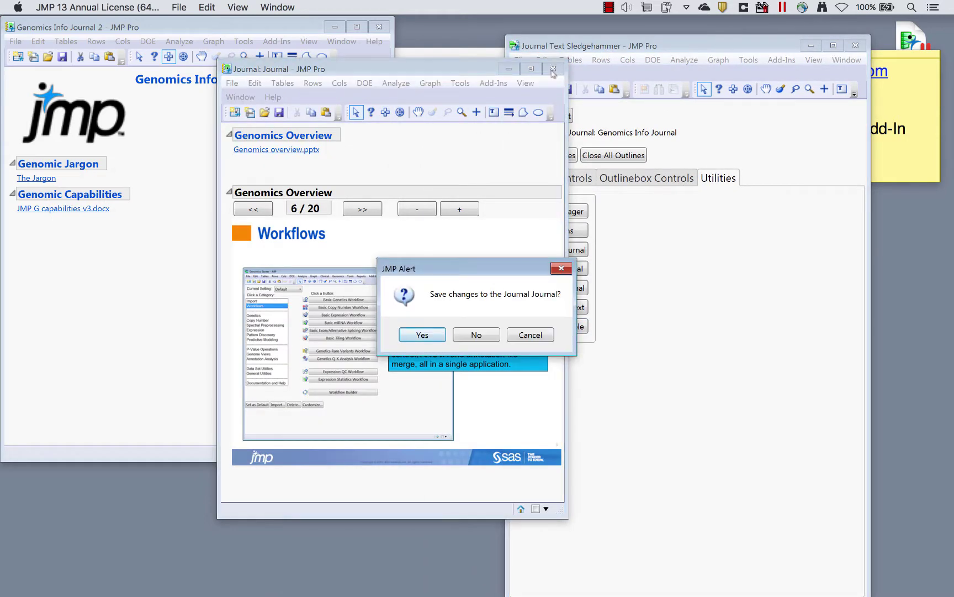
pyautogui.click(487, 335)
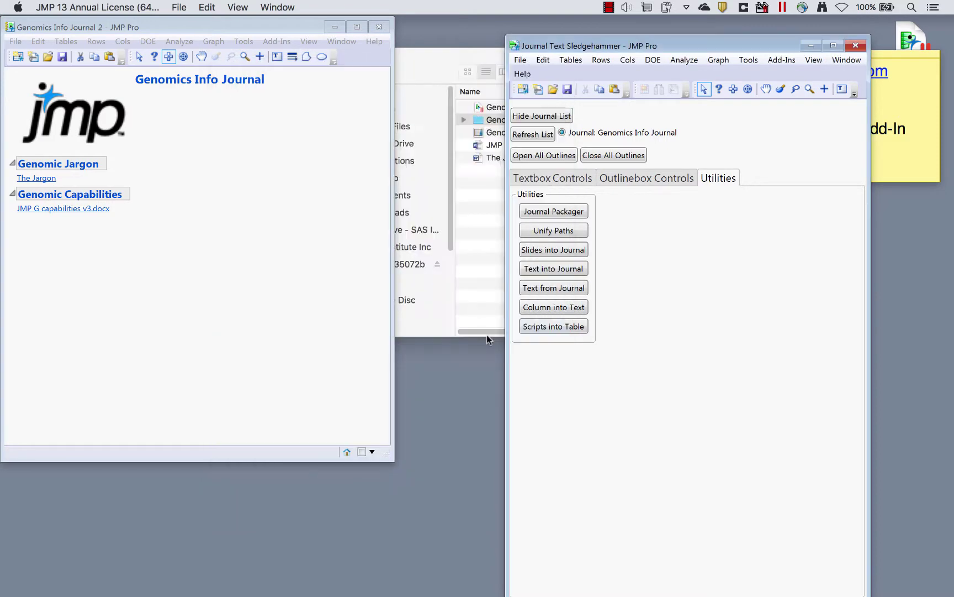
pyautogui.click(431, 68)
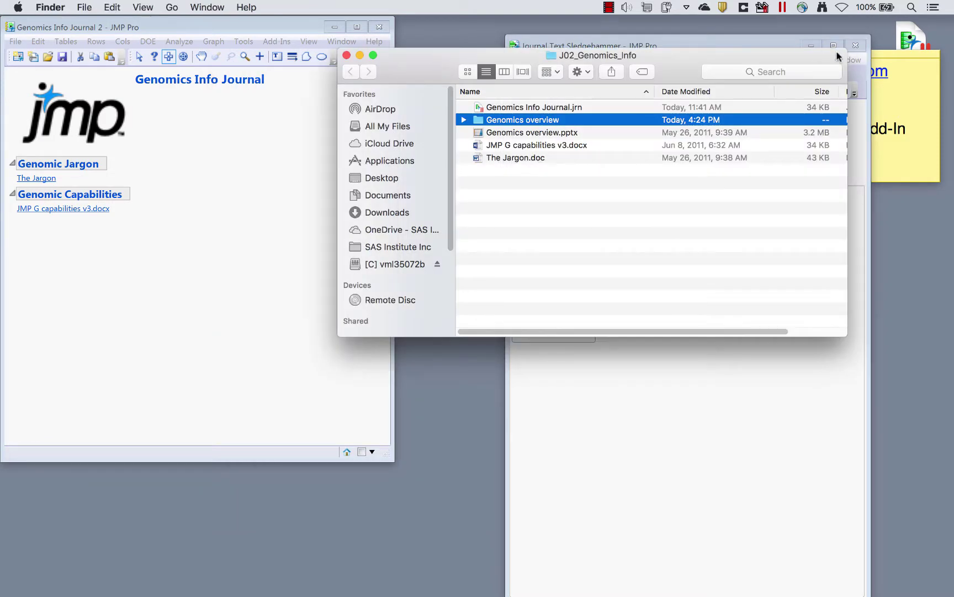
pyautogui.click(347, 55)
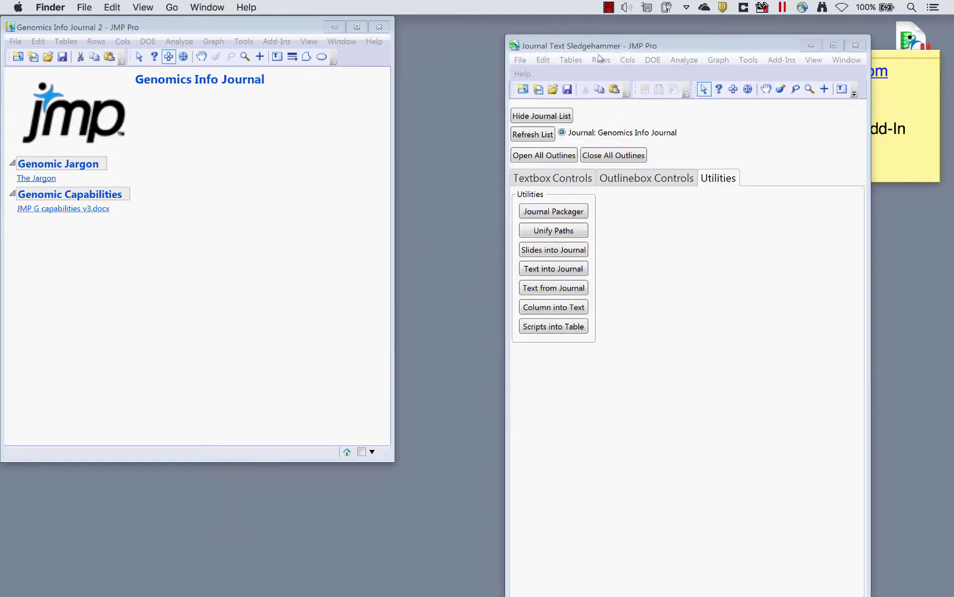
# Open the Pet Survey data table from the desktop in JMP and check where the Sample Data Library is found.
pyautogui.moveTo(600, 57); pyautogui.dragTo(502, 233)
pyautogui.doubleClick(737, 122)
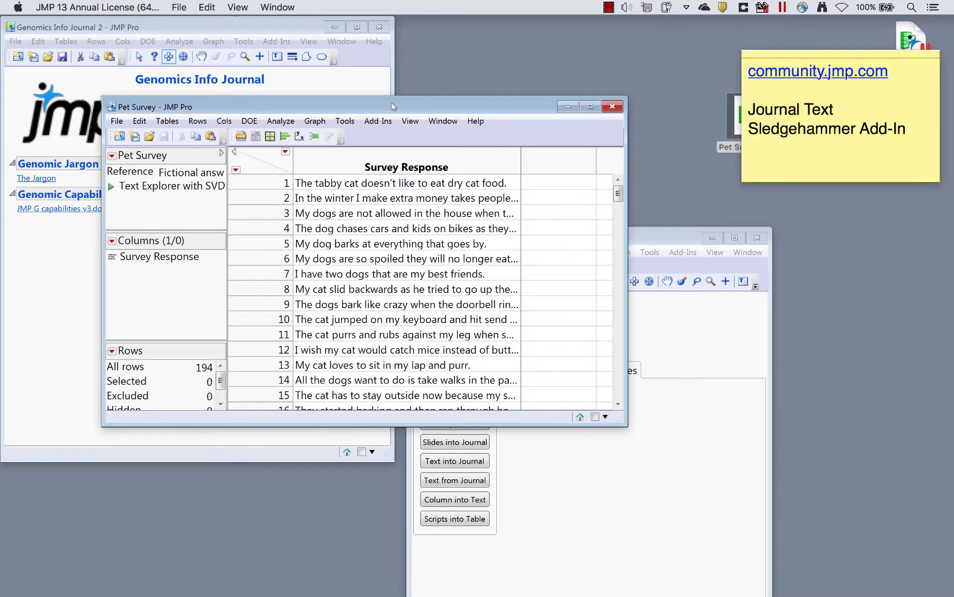
pyautogui.moveTo(389, 104); pyautogui.dragTo(354, 62)
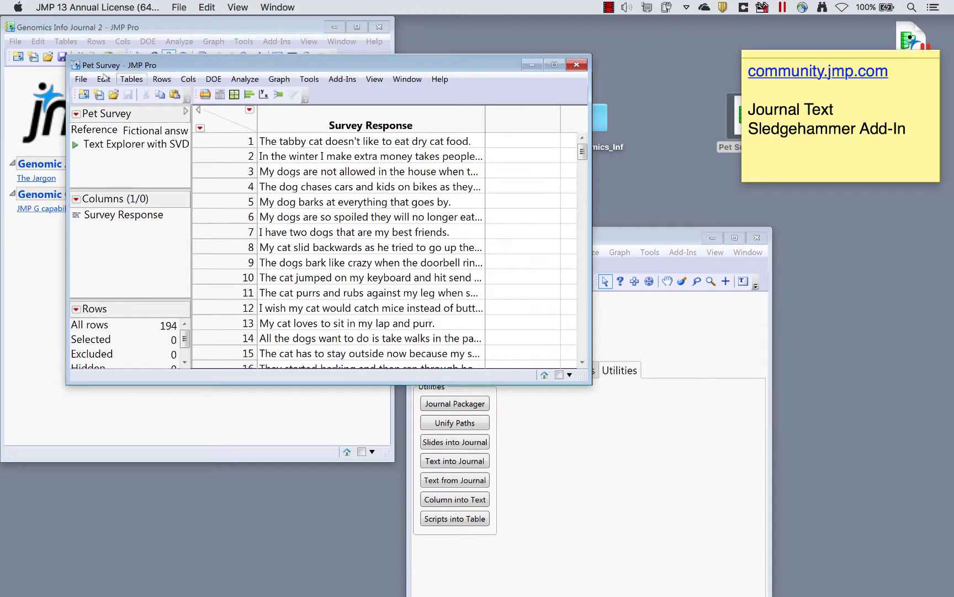
pyautogui.click(440, 79)
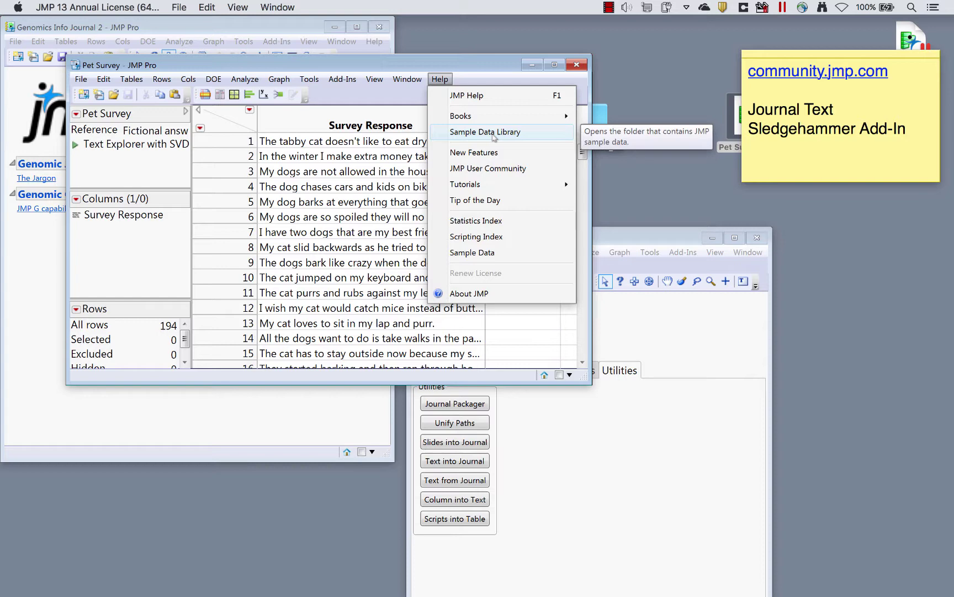
pyautogui.click(233, 62)
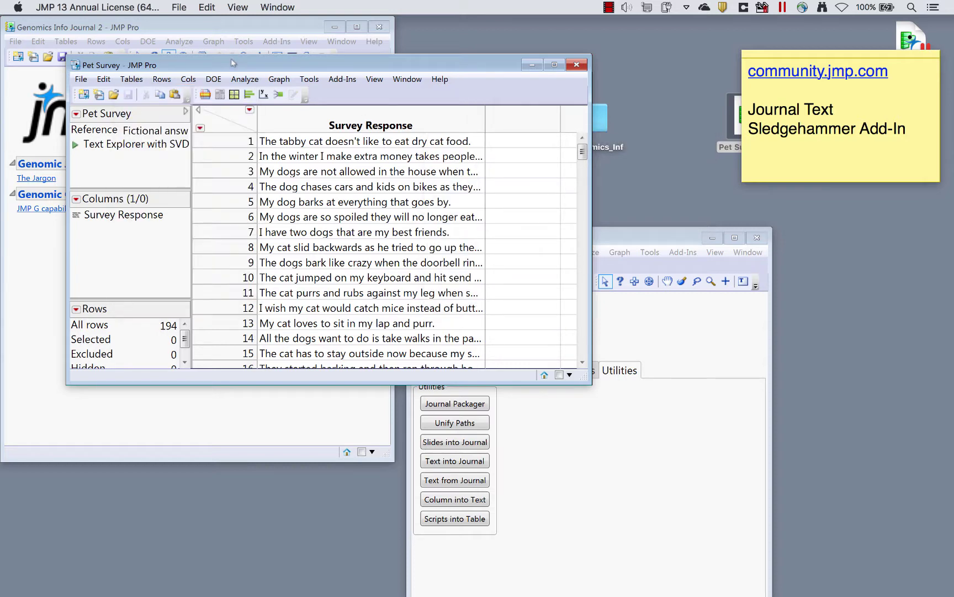
# Place the add-in window beside the Pet Survey table, and read the table's full Reference note and its Survey Response column.
pyautogui.moveTo(671, 237); pyautogui.dragTo(759, 51)
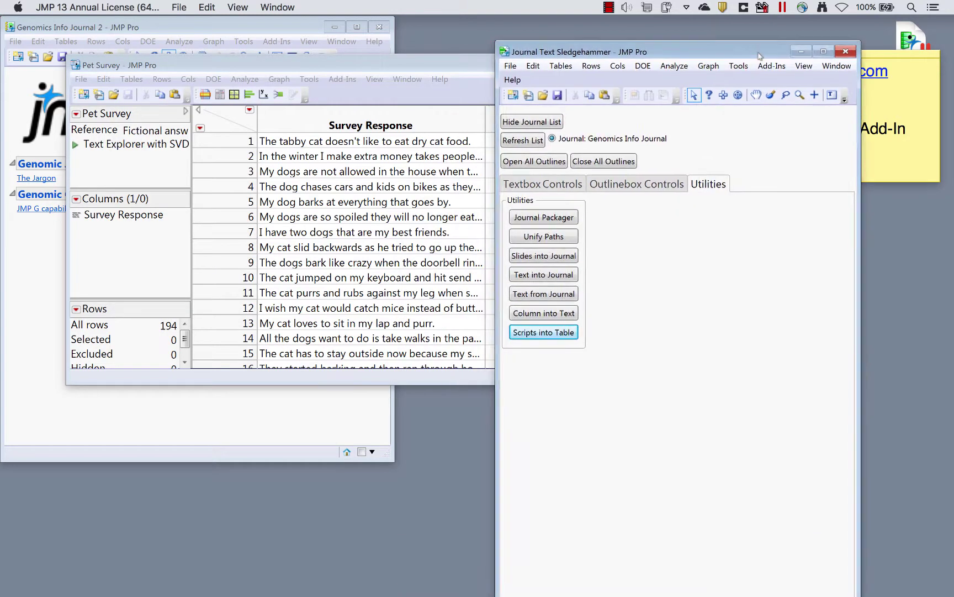
pyautogui.click(145, 133)
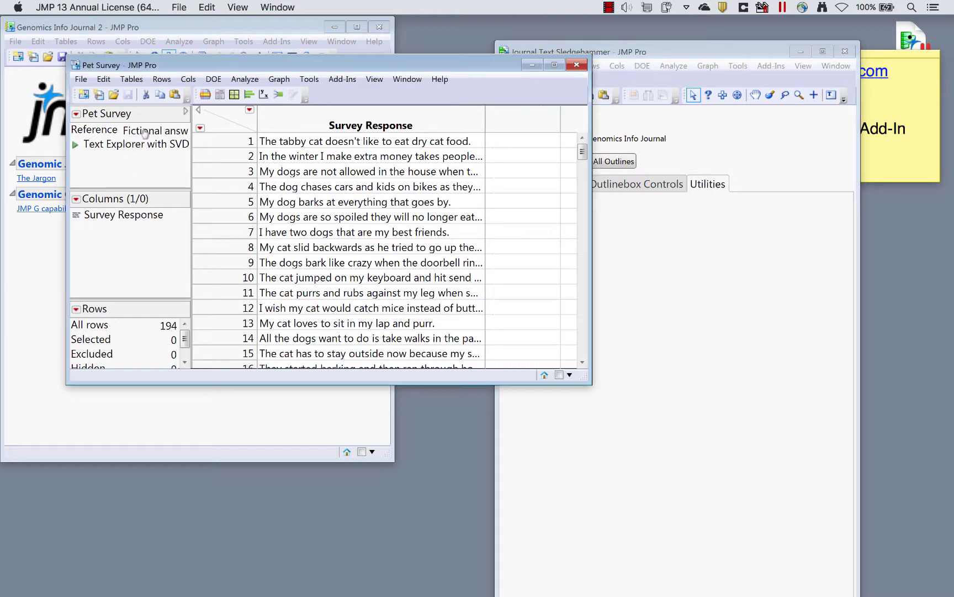
pyautogui.click(145, 133)
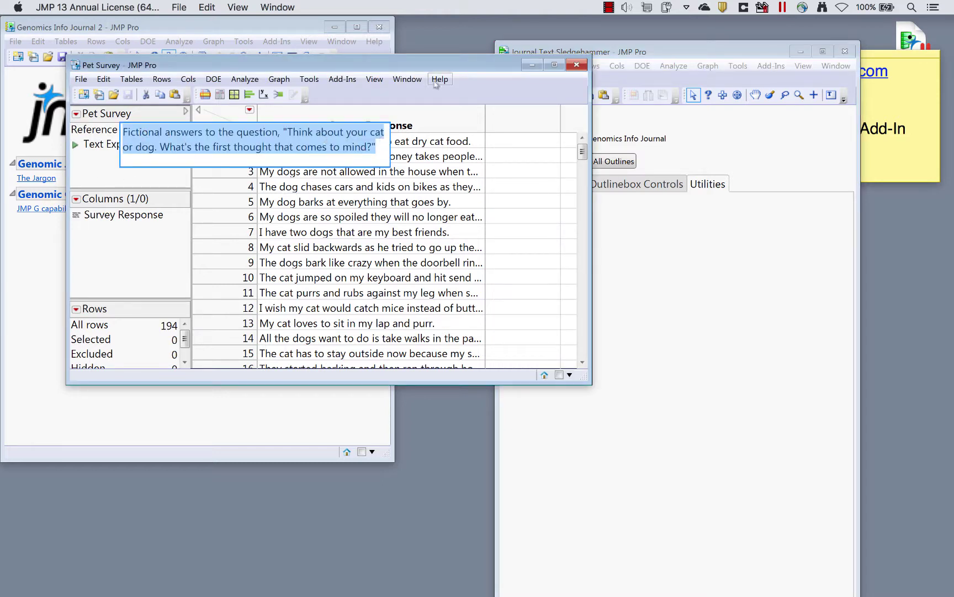
pyautogui.click(435, 263)
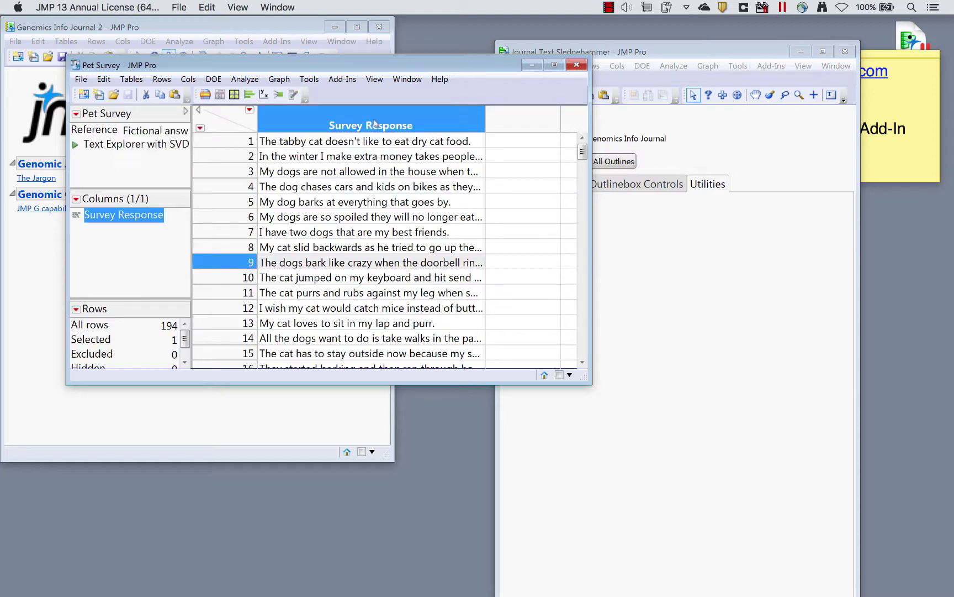
pyautogui.click(669, 234)
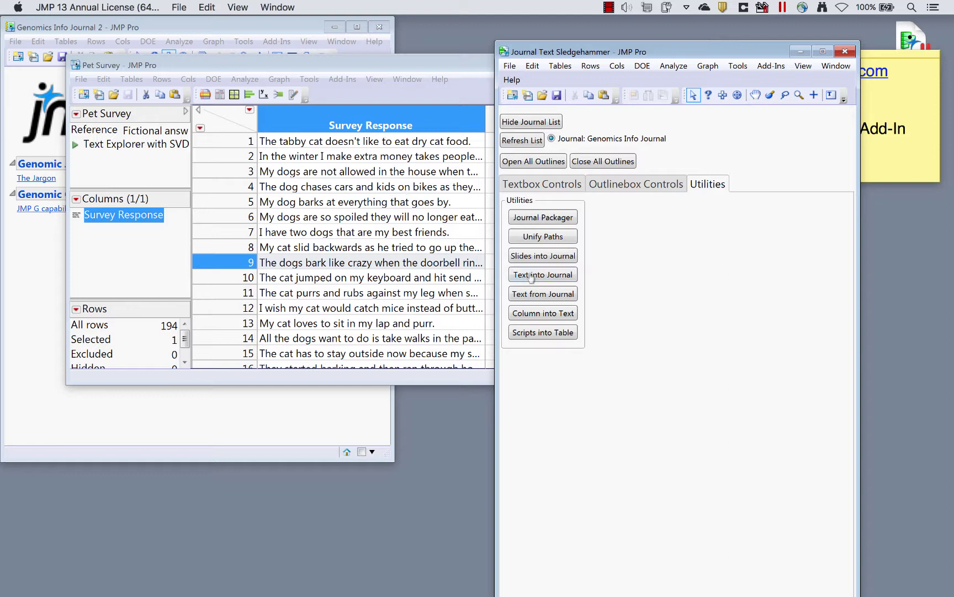
# Open the Text into Journal utility, copy all Survey Response rows of the Pet Survey table, and paste them into its text box.
pyautogui.click(533, 274)
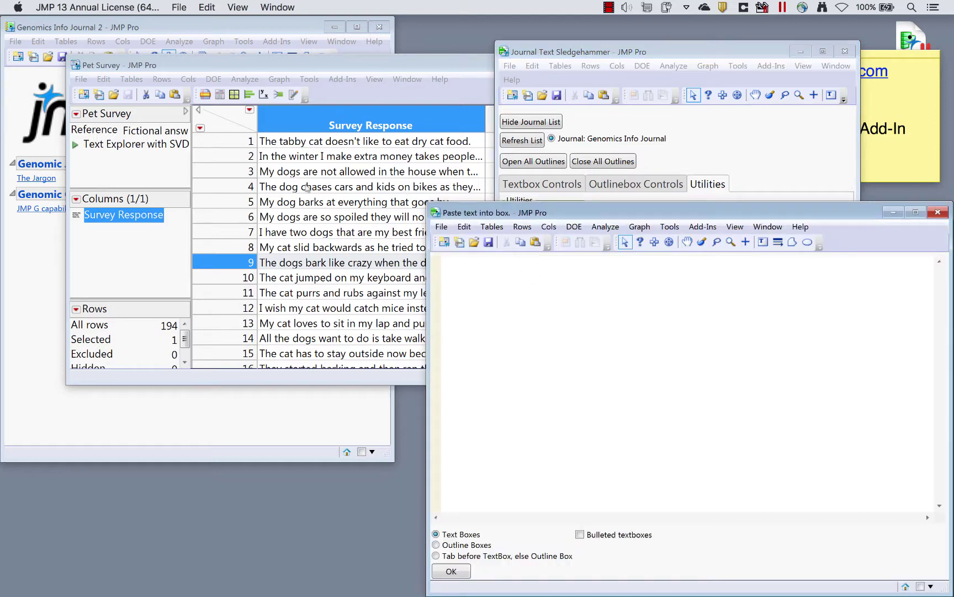
pyautogui.click(343, 156)
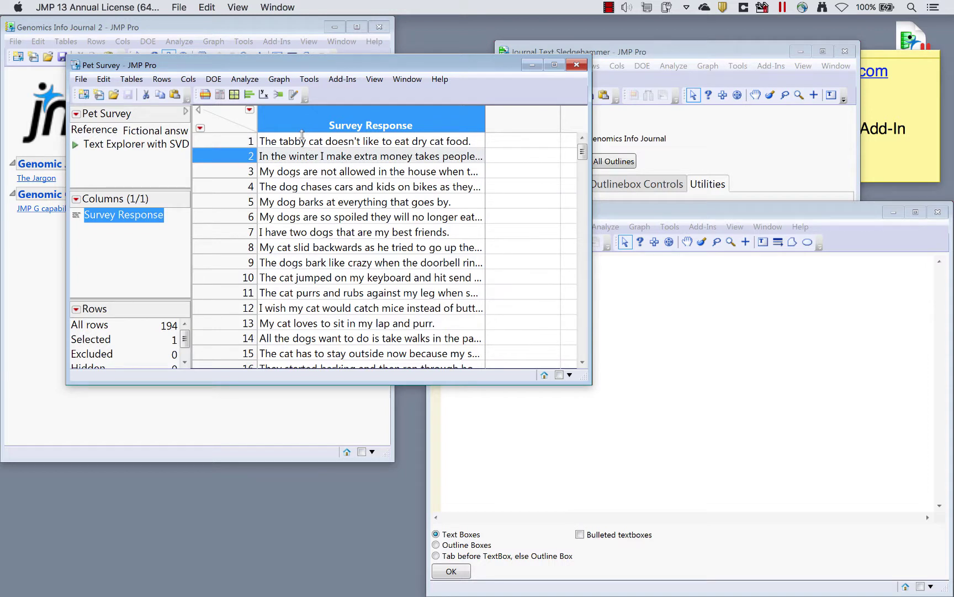
pyautogui.moveTo(302, 133); pyautogui.dragTo(314, 140)
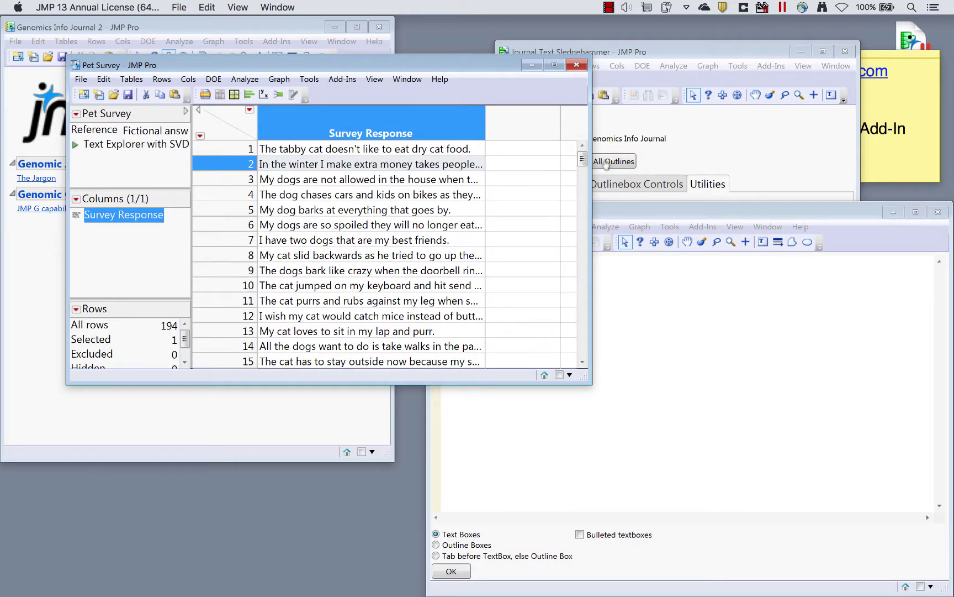
pyautogui.moveTo(589, 165); pyautogui.dragTo(589, 378)
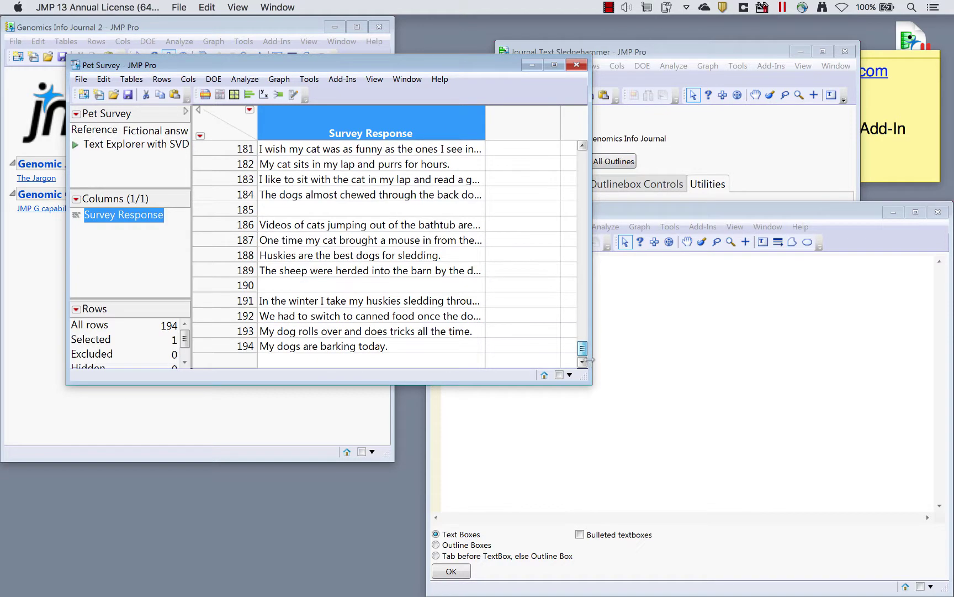
pyautogui.moveTo(379, 347); pyautogui.dragTo(422, 5)
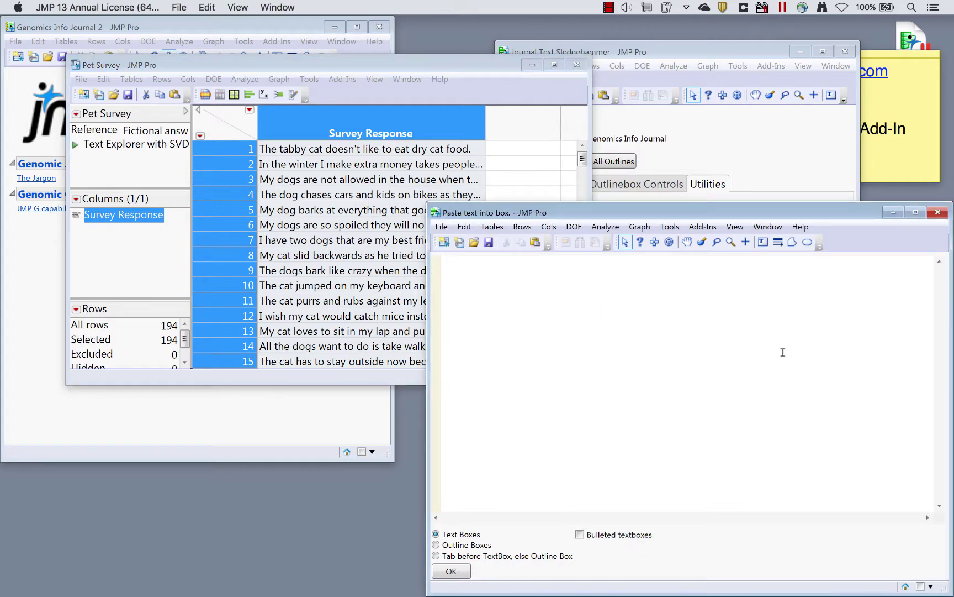
pyautogui.click(783, 353)
pyautogui.hotkey('ctrl', 'v')
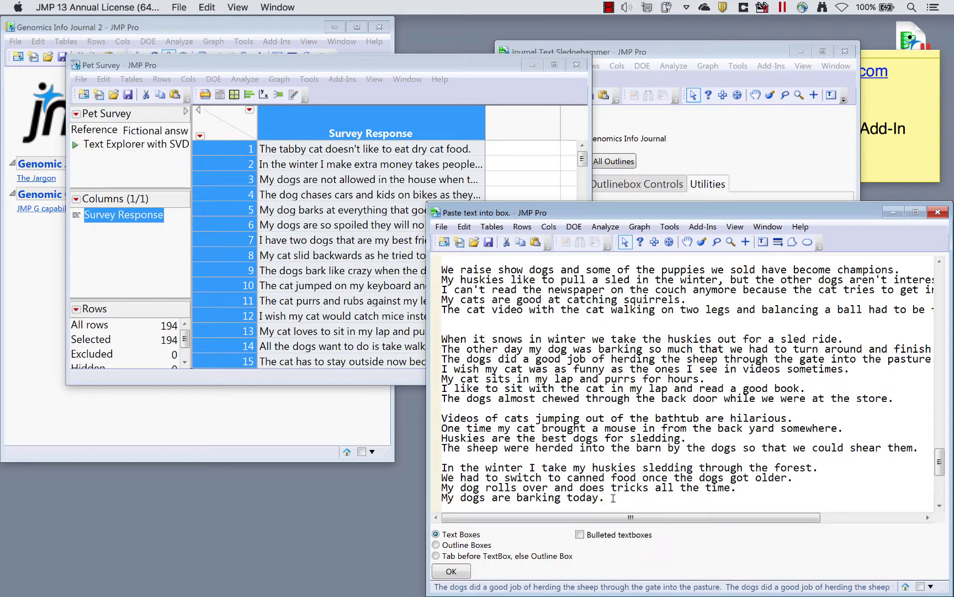
# Check the end of the pasted text and convert it into a journal of unbulleted text boxes.
pyautogui.scroll(-1, 612, 497)
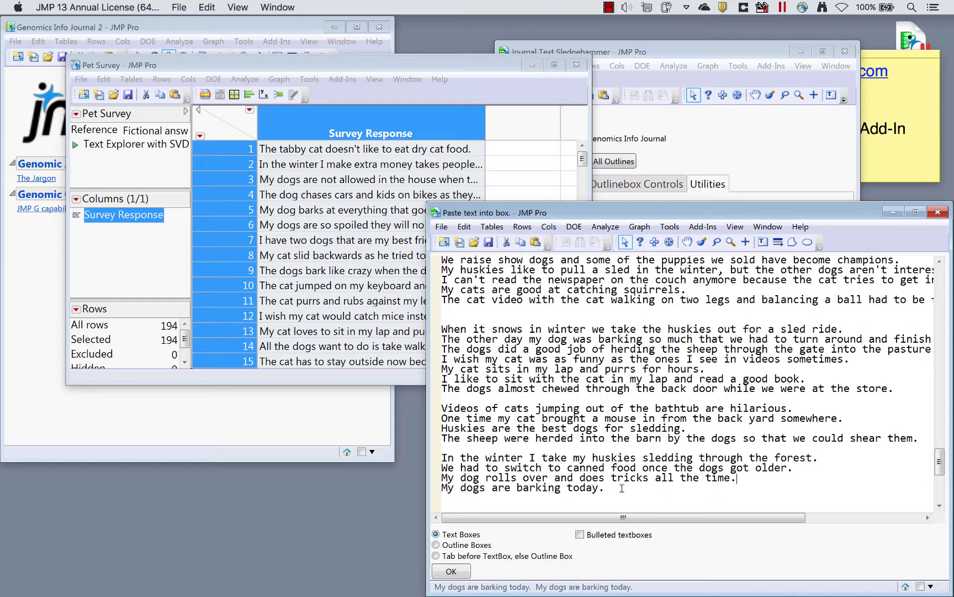
pyautogui.click(445, 500)
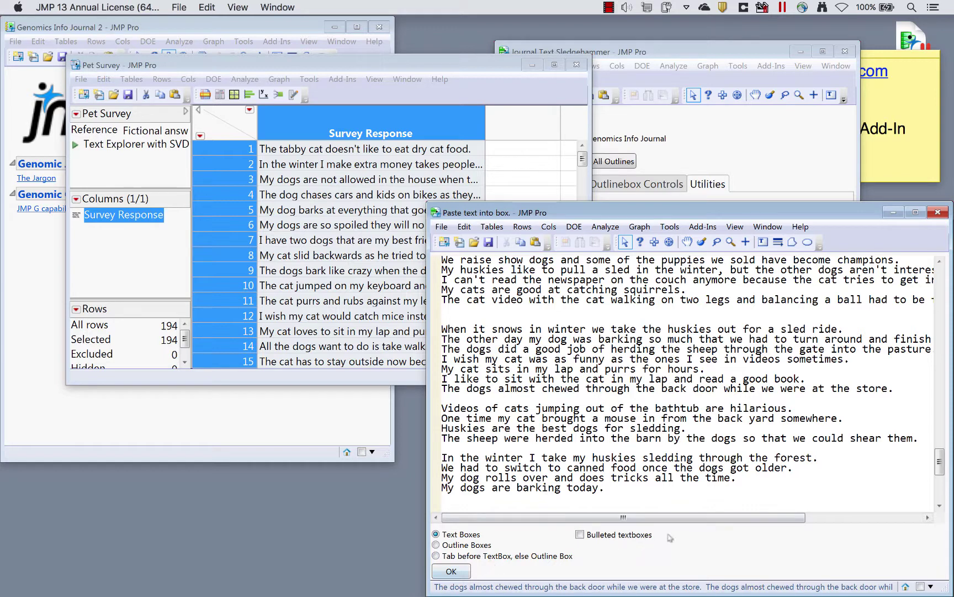
pyautogui.click(451, 571)
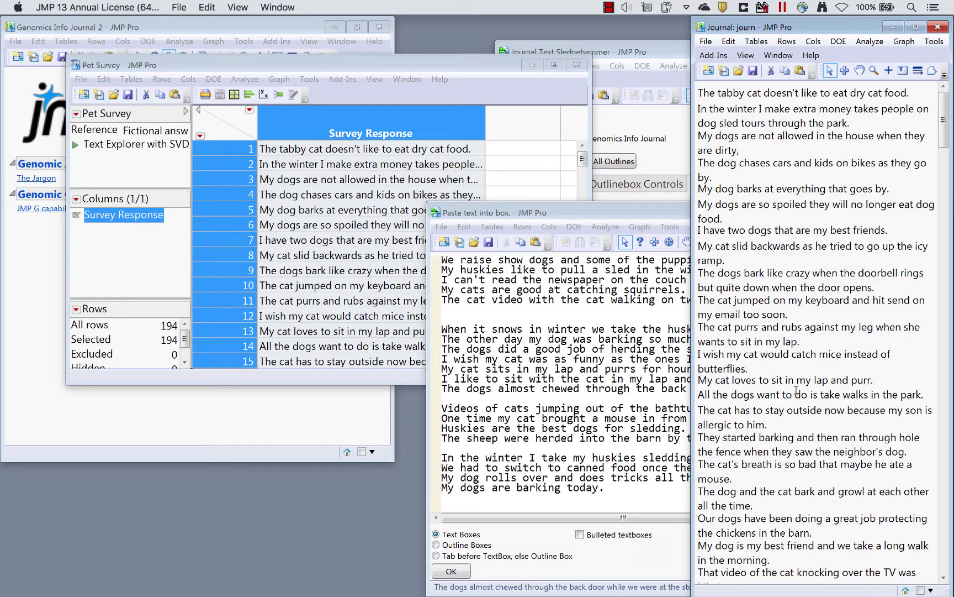
# Select individual text boxes in the new journal, and move "My dogs are so spoiled..." above "The dog chases cars and kids...".
pyautogui.click(845, 70)
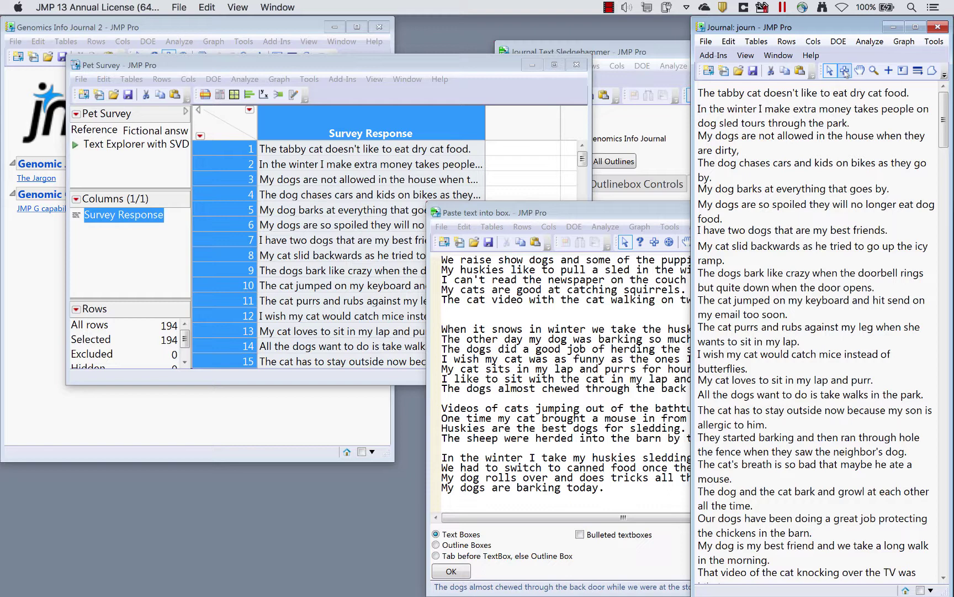
pyautogui.click(816, 92)
pyautogui.click(808, 110)
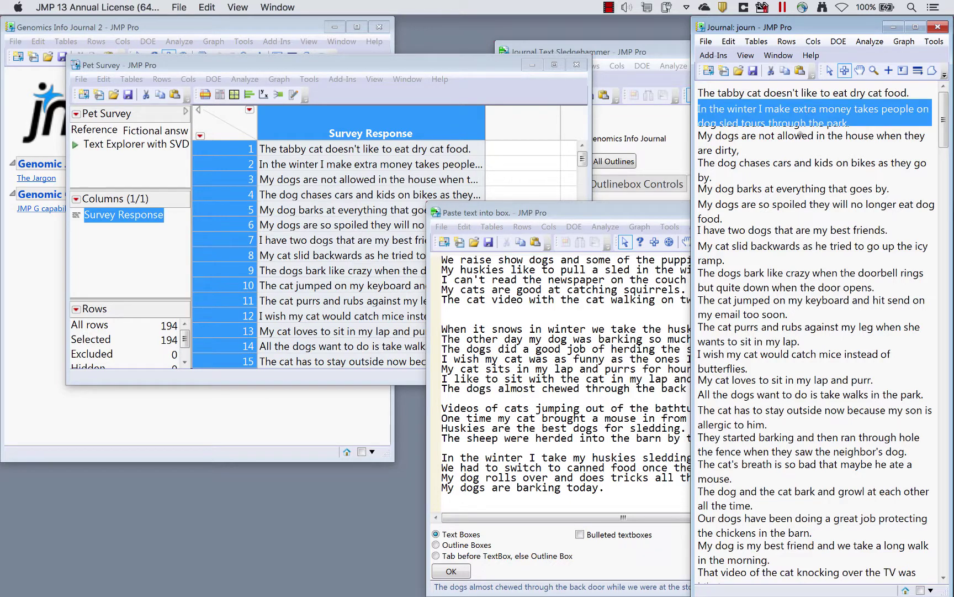
pyautogui.click(801, 135)
pyautogui.click(788, 162)
pyautogui.click(780, 189)
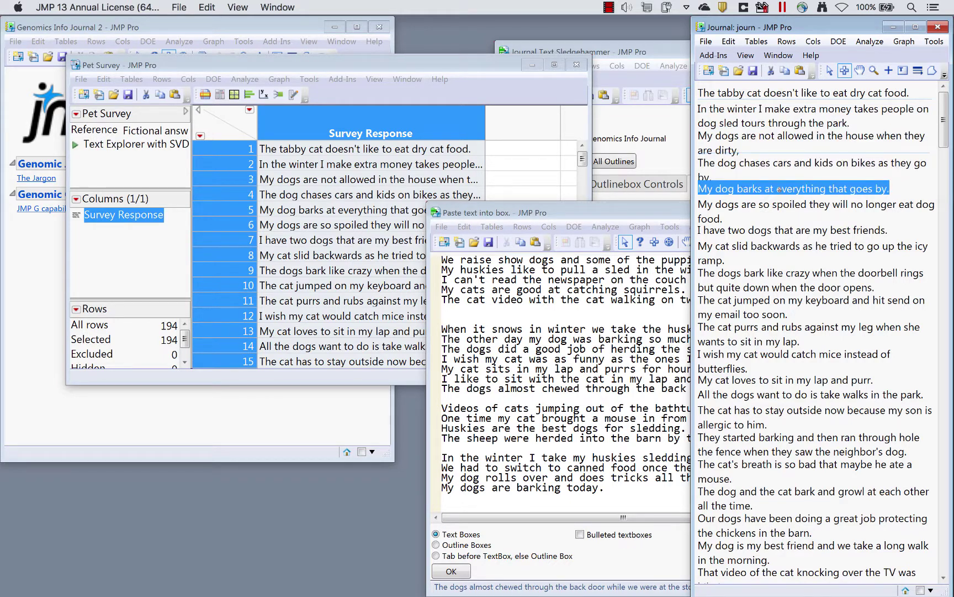
pyautogui.click(781, 204)
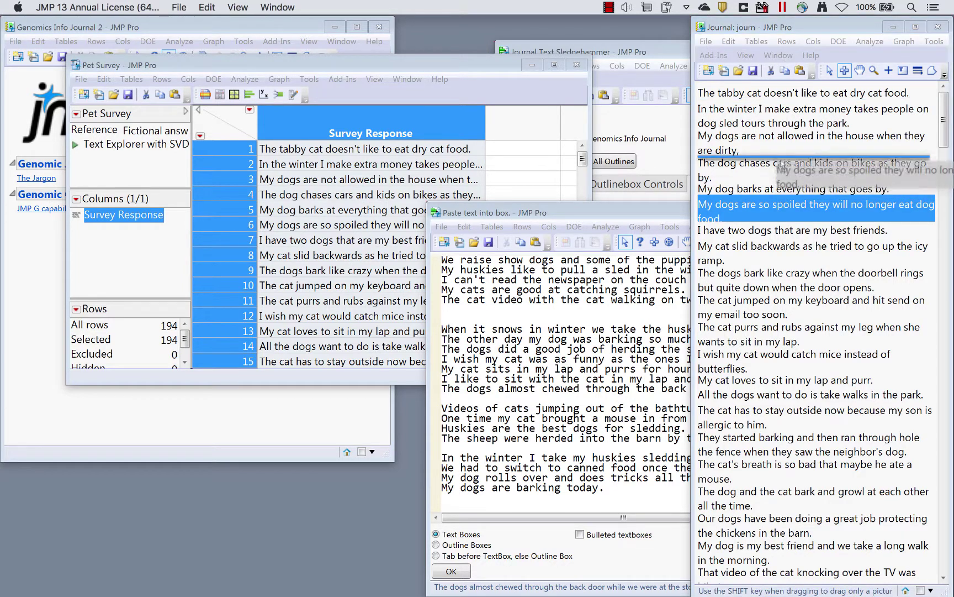
pyautogui.moveTo(781, 204); pyautogui.dragTo(779, 154)
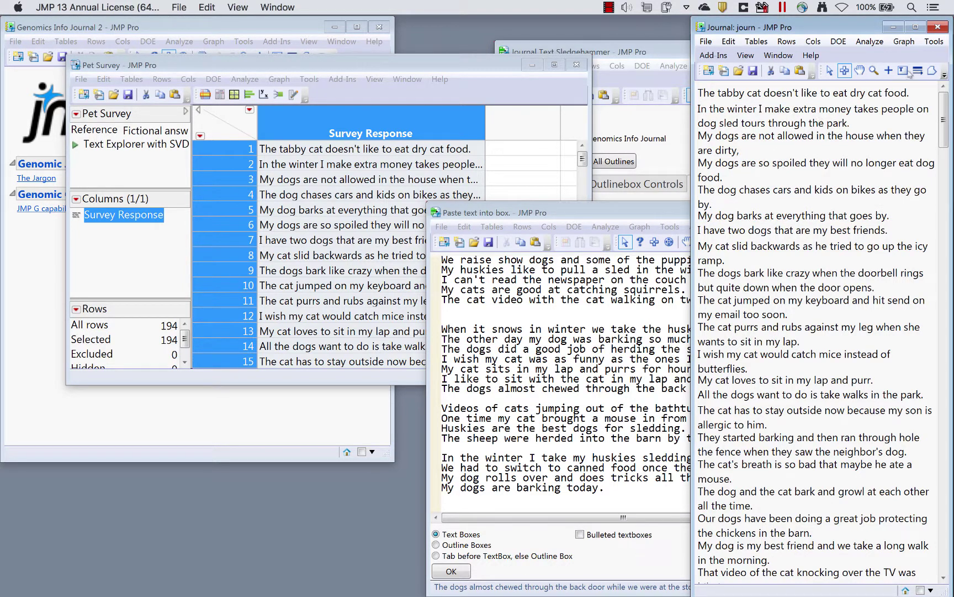
# Close the generated text box journal without saving, and close the window for pasting text.
pyautogui.click(938, 28)
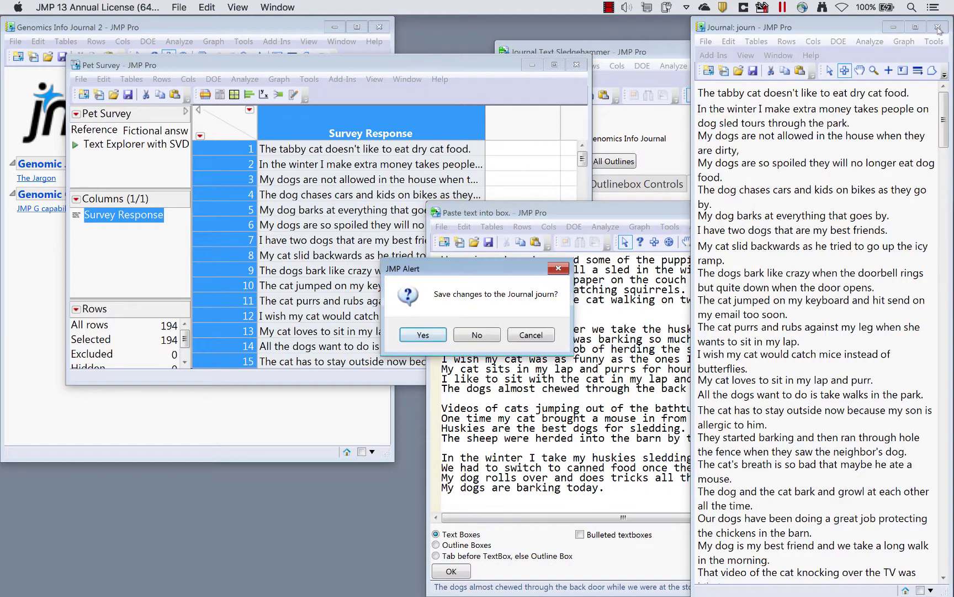
pyautogui.click(480, 335)
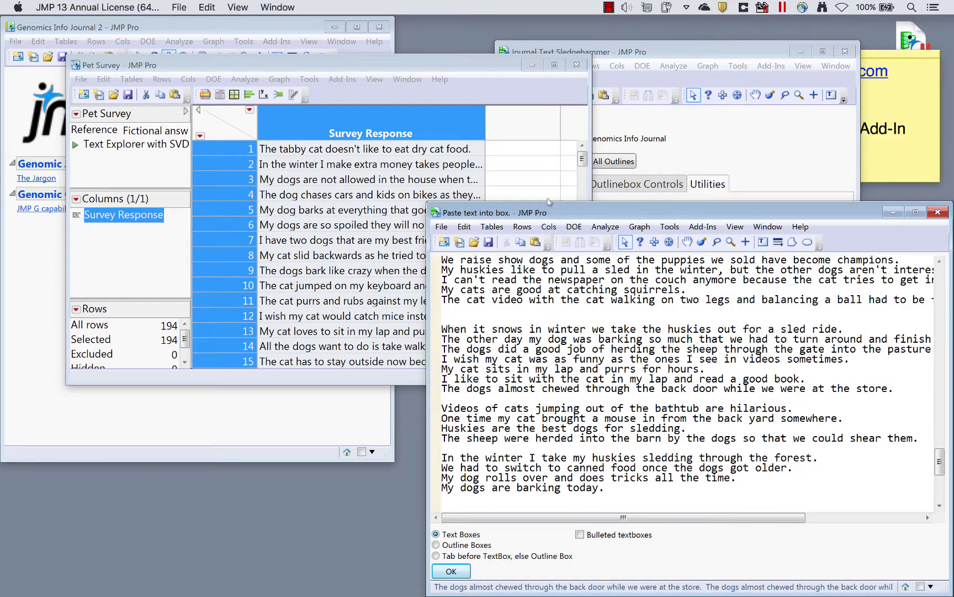
pyautogui.moveTo(552, 216); pyautogui.dragTo(376, 186)
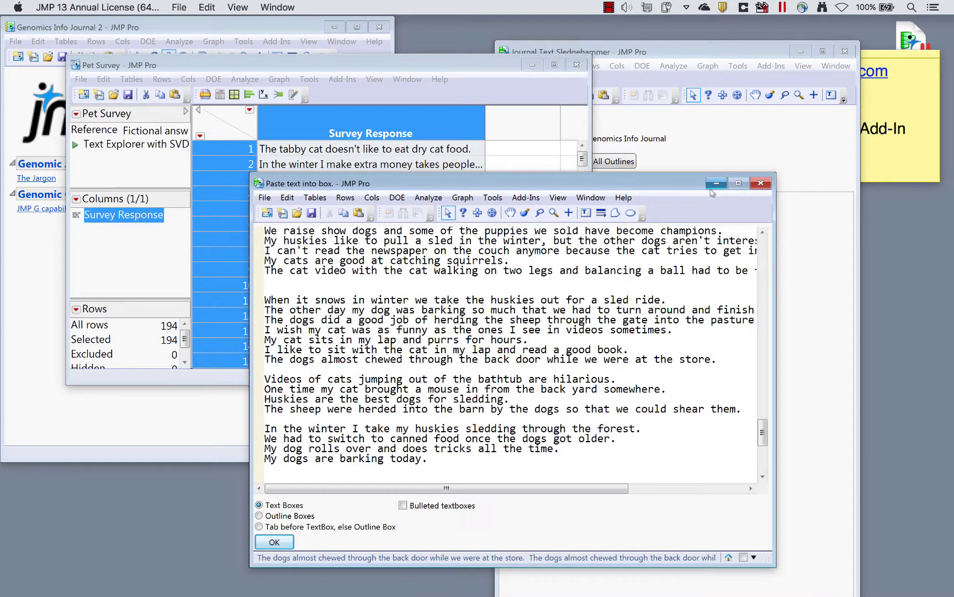
pyautogui.click(767, 184)
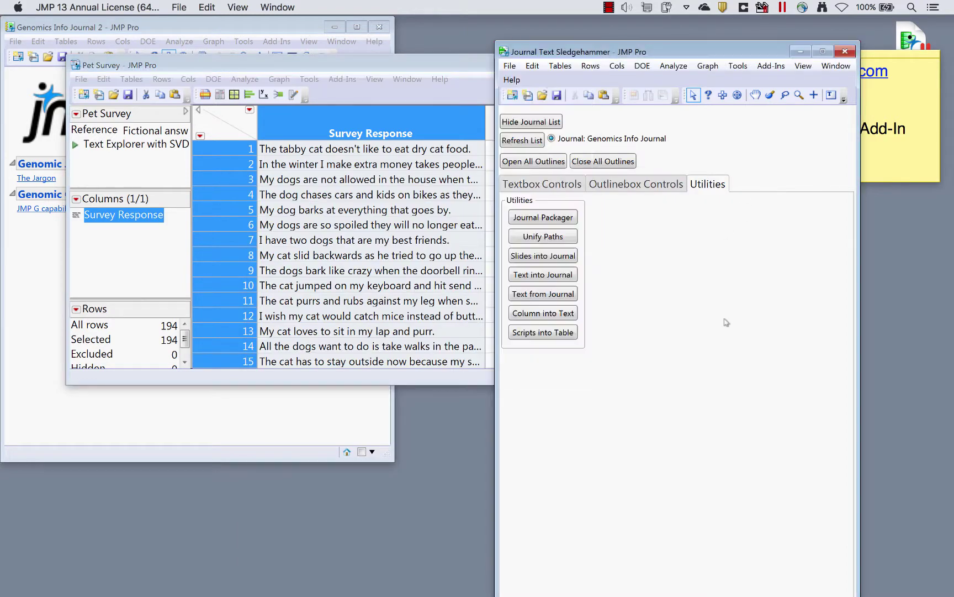
# Use Column into Text to turn Pet Survey's Survey Response column into a journal of bulleted text, and close it without saving.
pyautogui.click(546, 315)
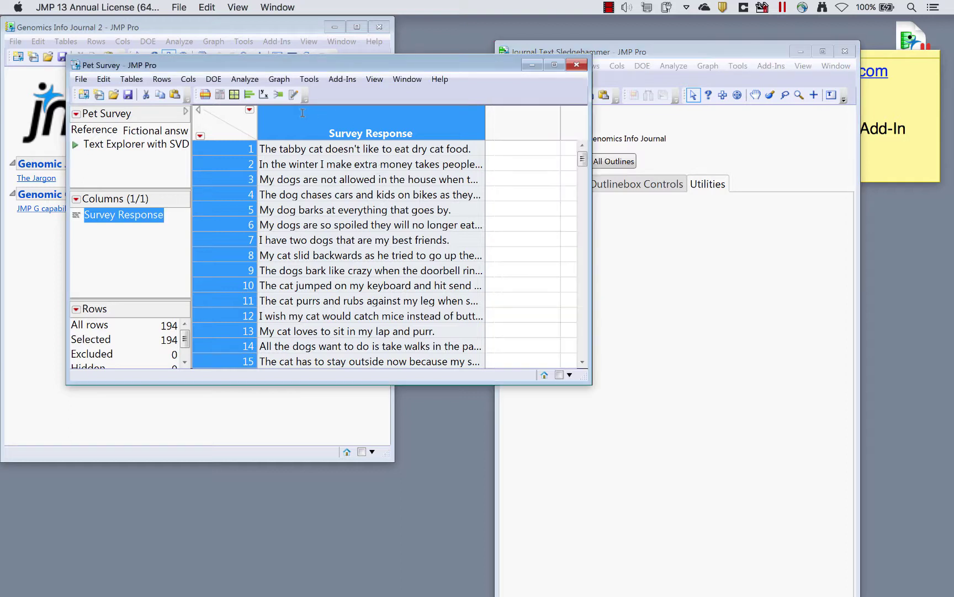
pyautogui.click(621, 272)
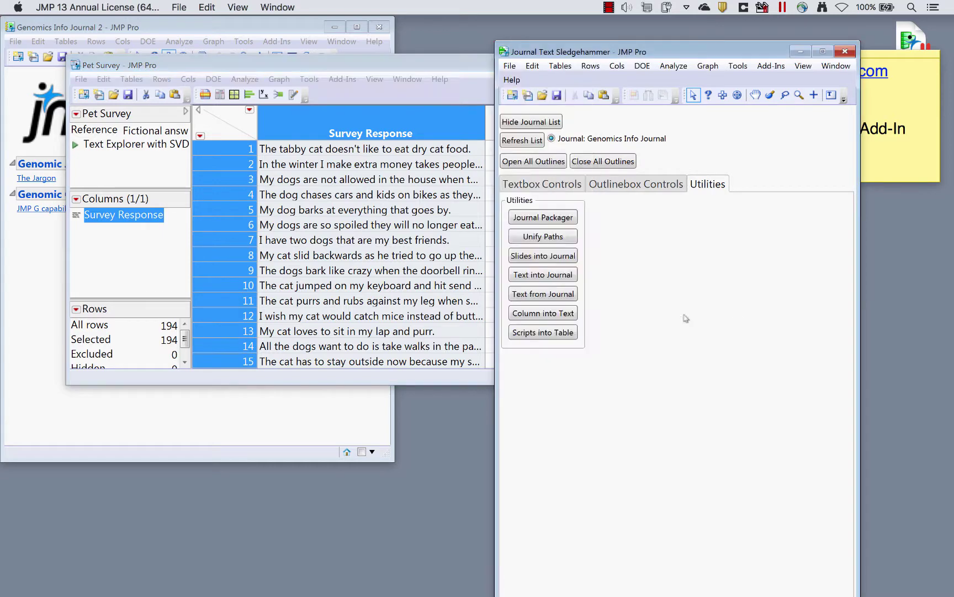
pyautogui.click(559, 315)
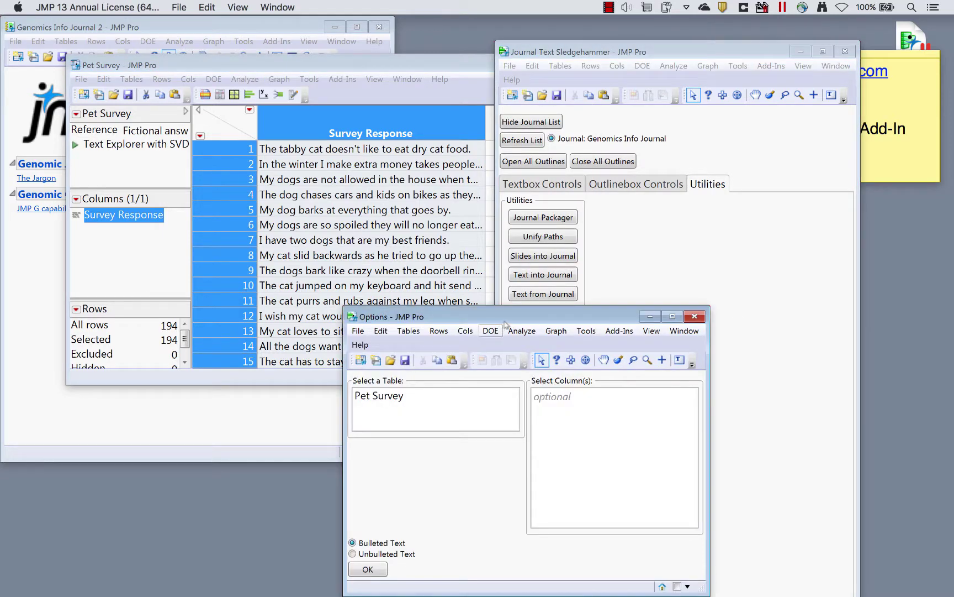
pyautogui.moveTo(503, 321); pyautogui.dragTo(499, 127)
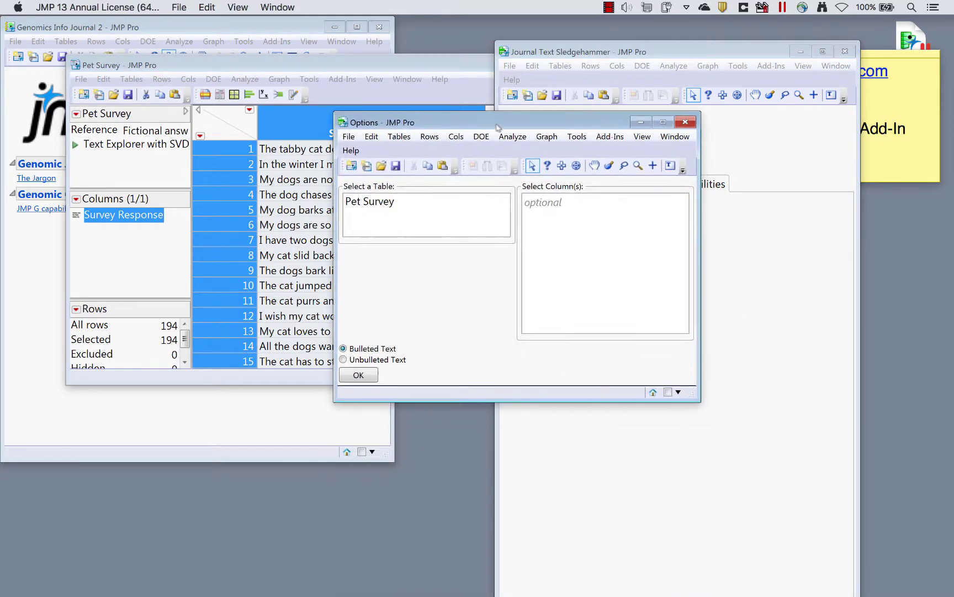
pyautogui.click(368, 202)
pyautogui.click(571, 206)
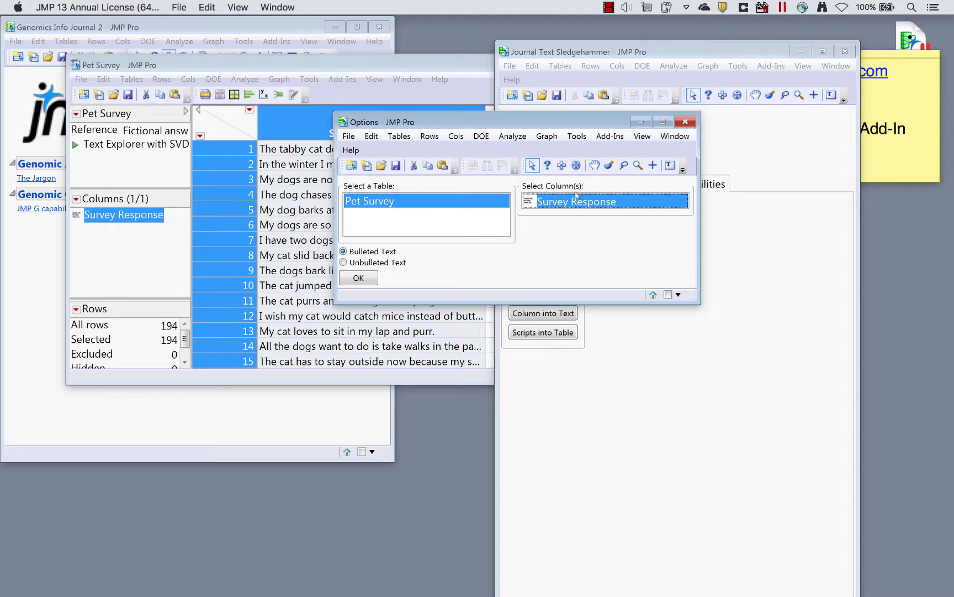
pyautogui.click(356, 276)
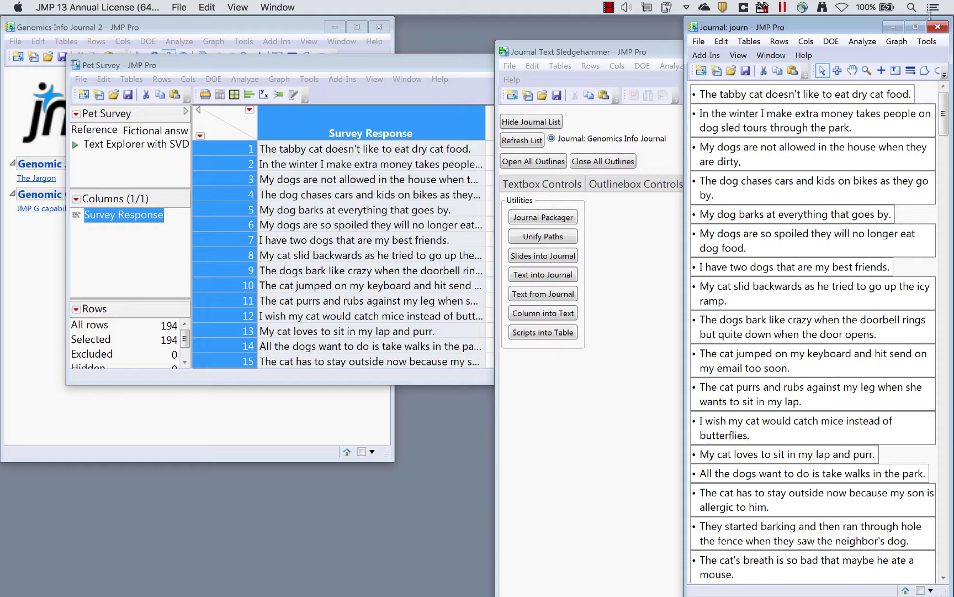
pyautogui.click(938, 27)
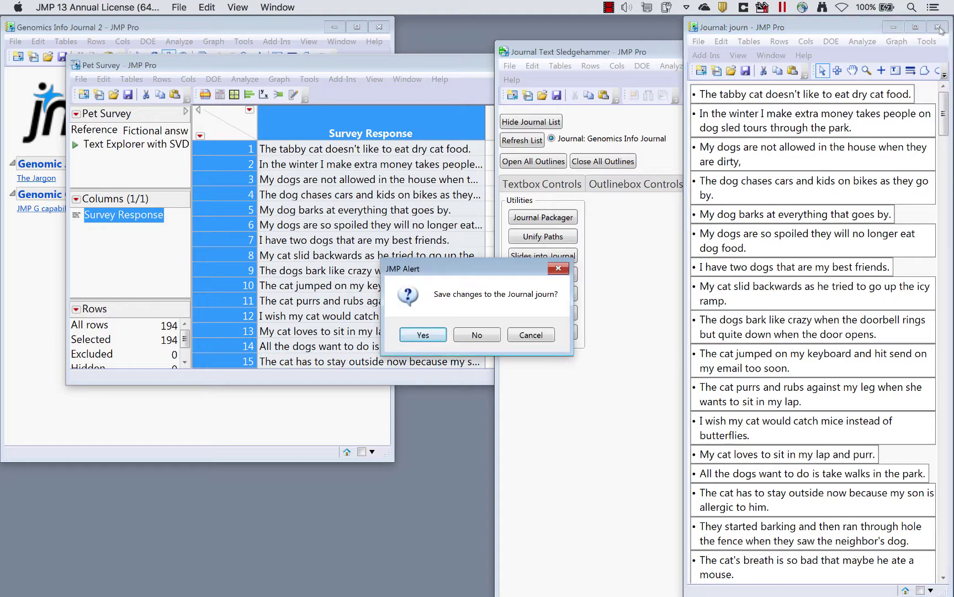
pyautogui.click(477, 335)
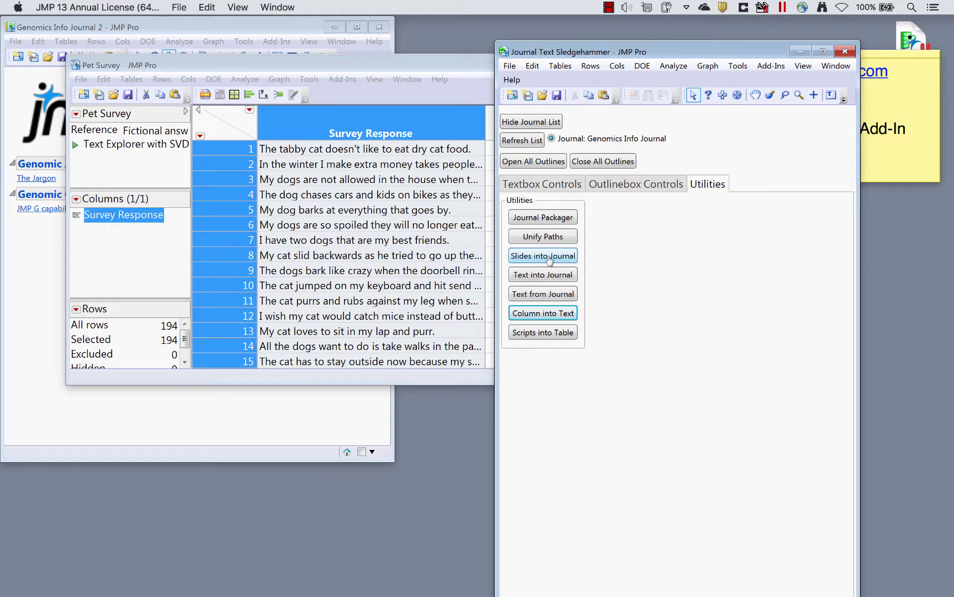
# Review the add-in's Outlinebox and Textbox Controls, and move the community.jmp.com sticky note in front of the add-in window.
pyautogui.click(633, 187)
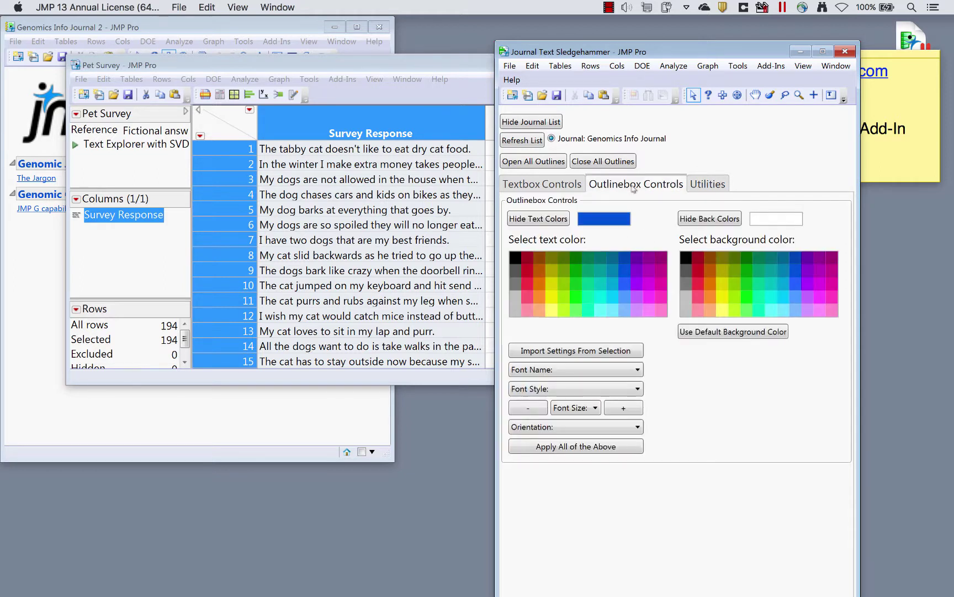
pyautogui.click(549, 185)
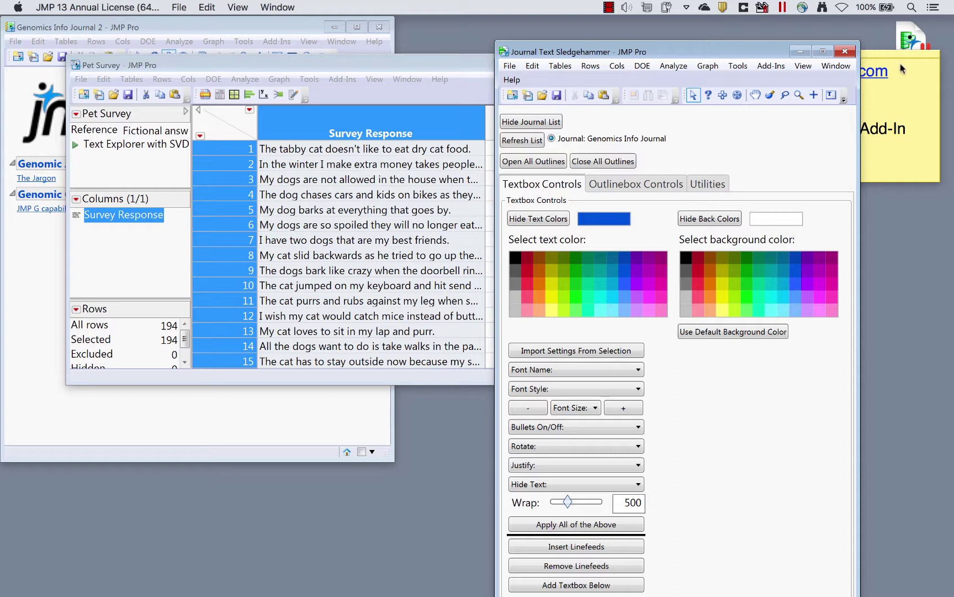
pyautogui.click(885, 54)
pyautogui.moveTo(884, 55); pyautogui.dragTo(874, 42)
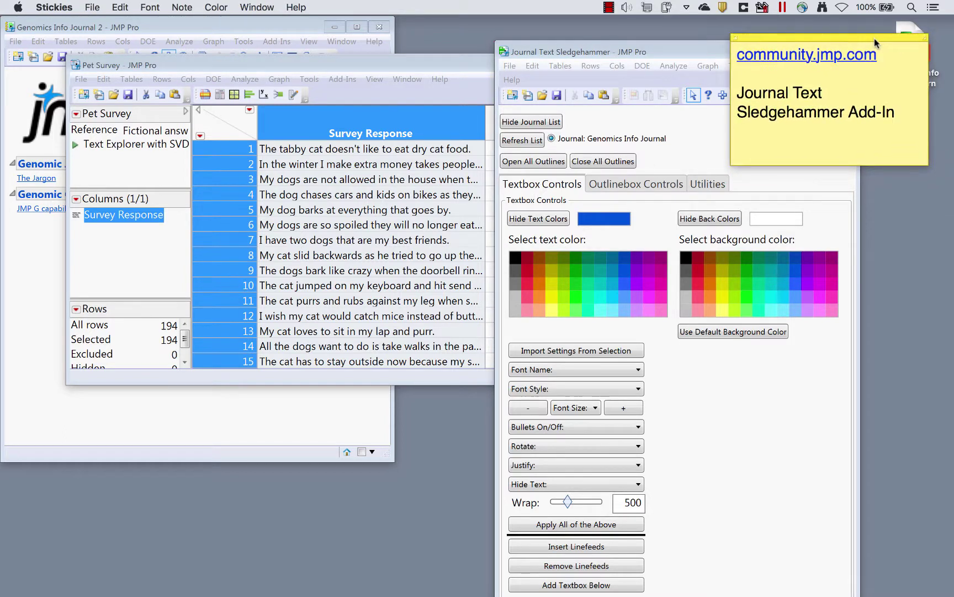